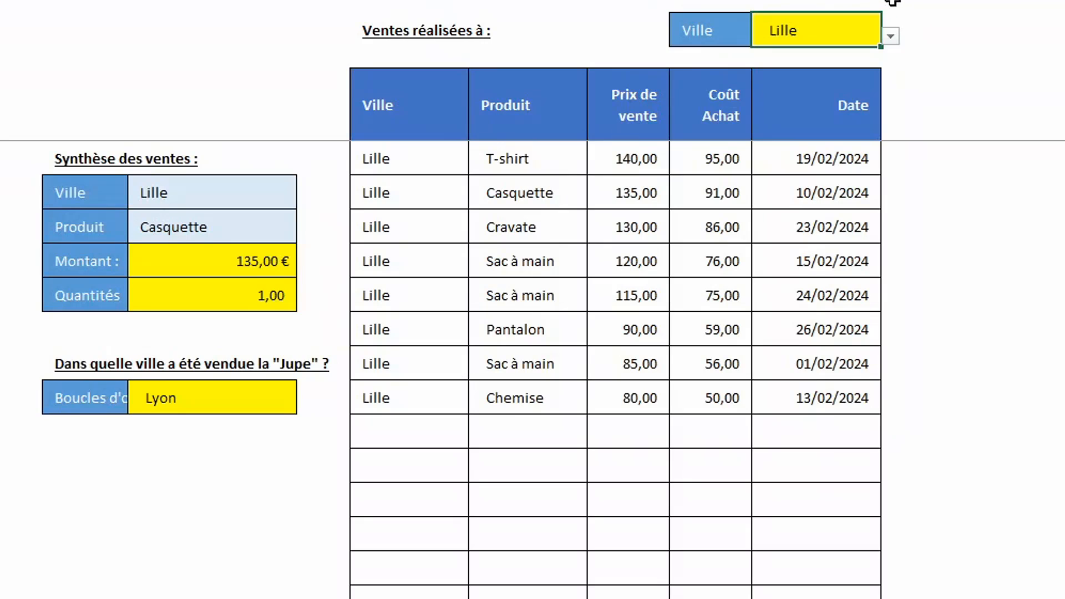
Choose Marseille as the city for the "Ventes réalisées à" sales list
click(890, 38)
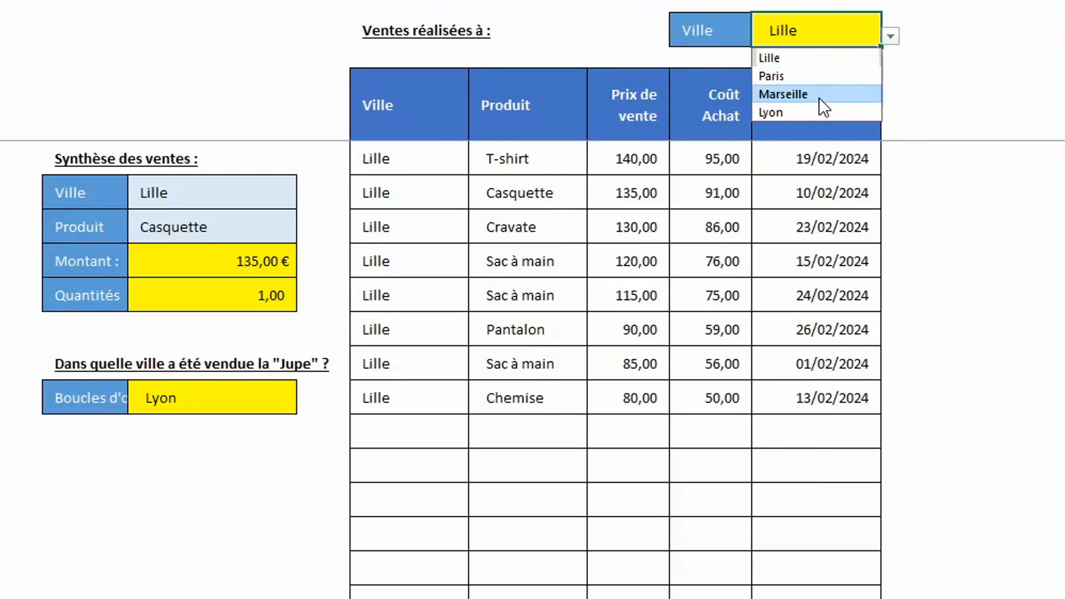
click(819, 98)
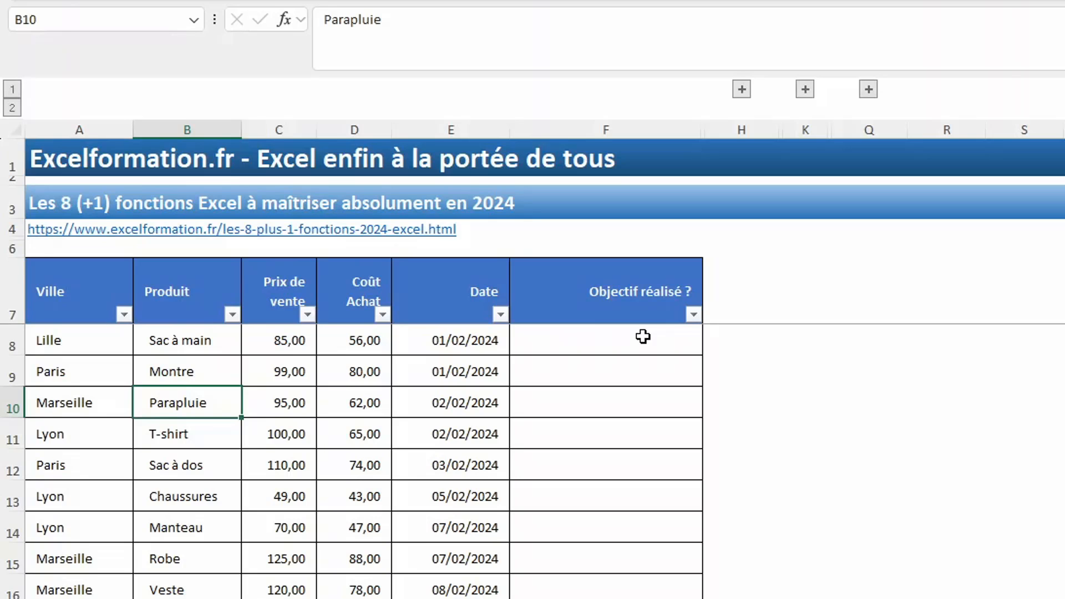
Look through the rows of the sales table from the first sale to the last and return to its start
scroll(577, 591, down, 3)
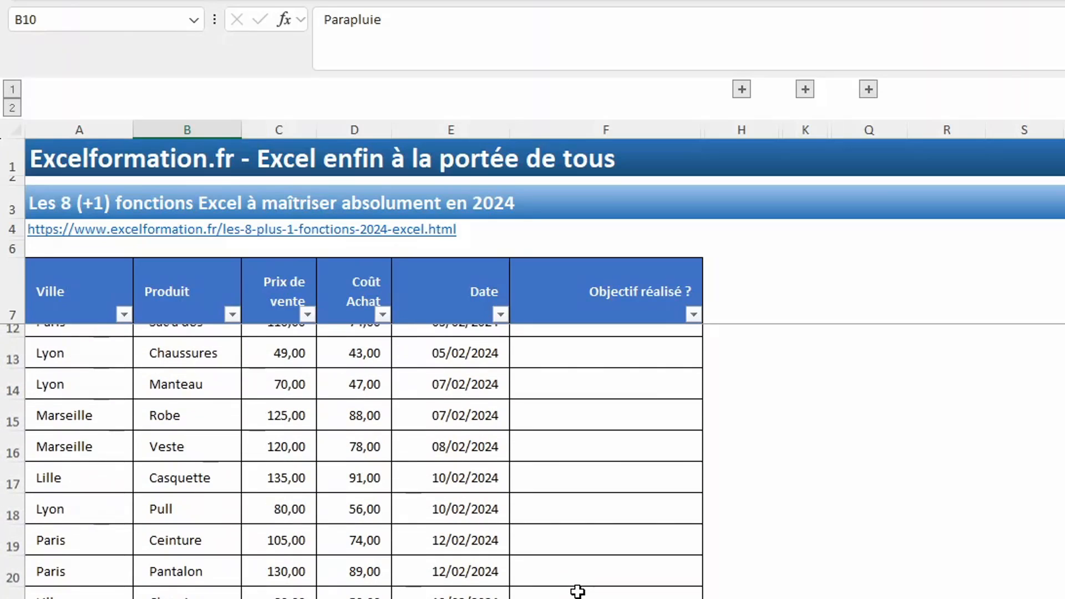
scroll(578, 591, down, 2)
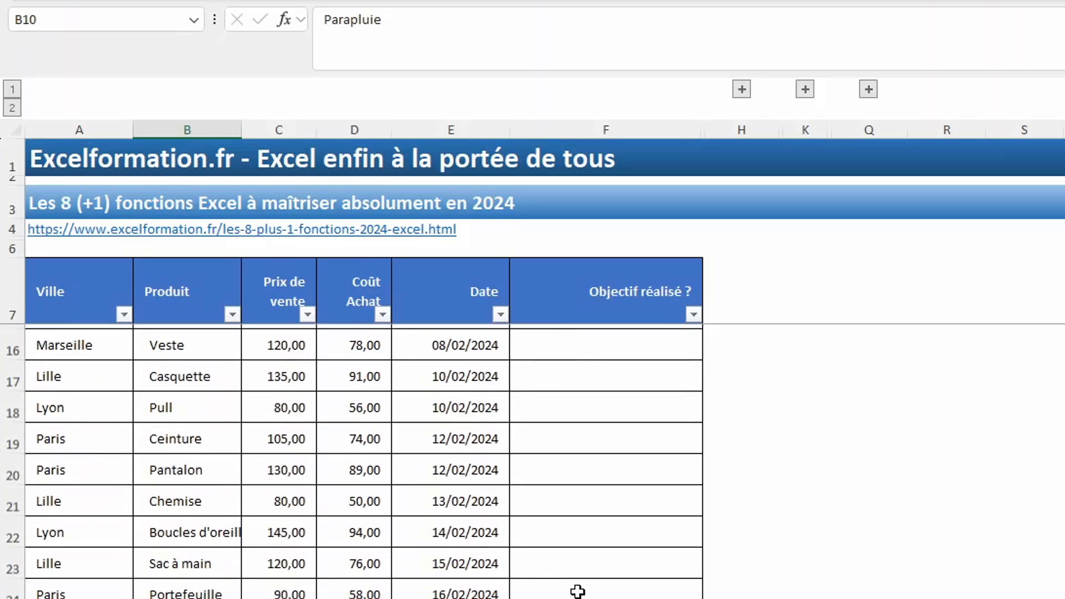
scroll(578, 592, down, 2)
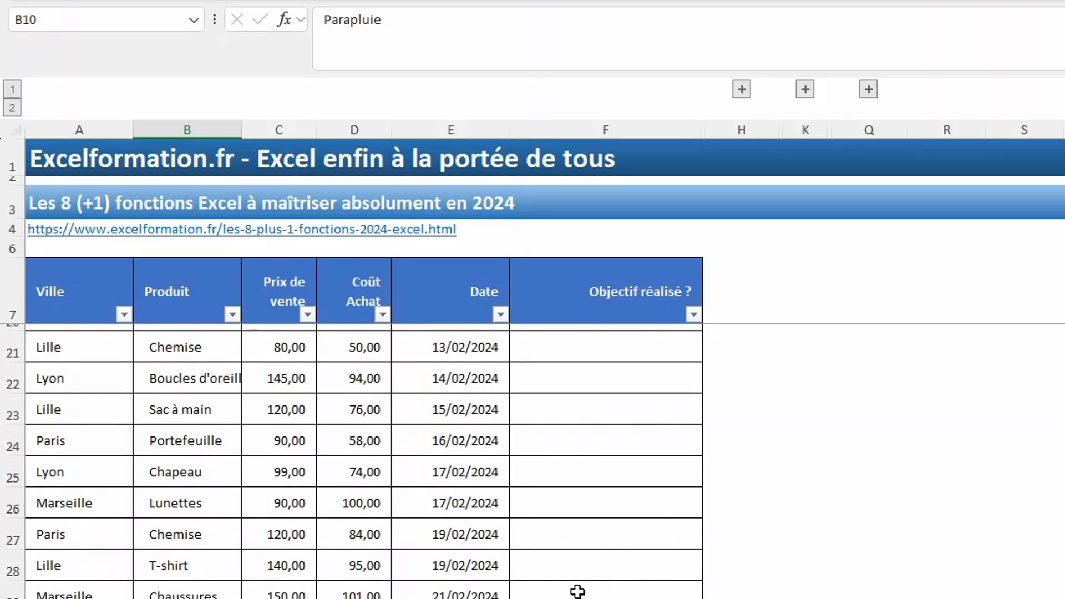
scroll(578, 591, down, 4)
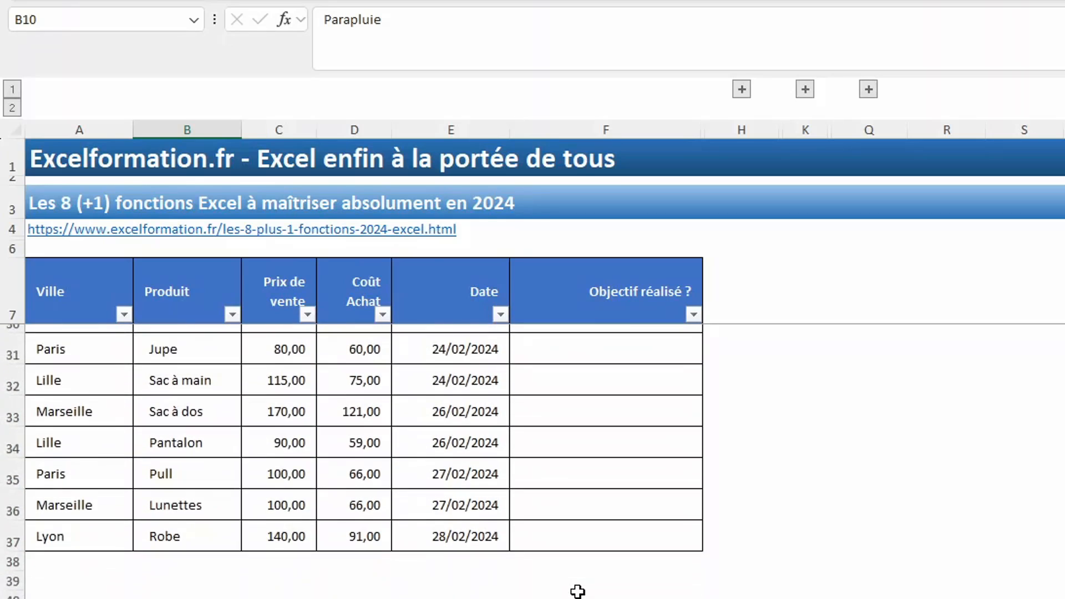
scroll(578, 592, down, 2)
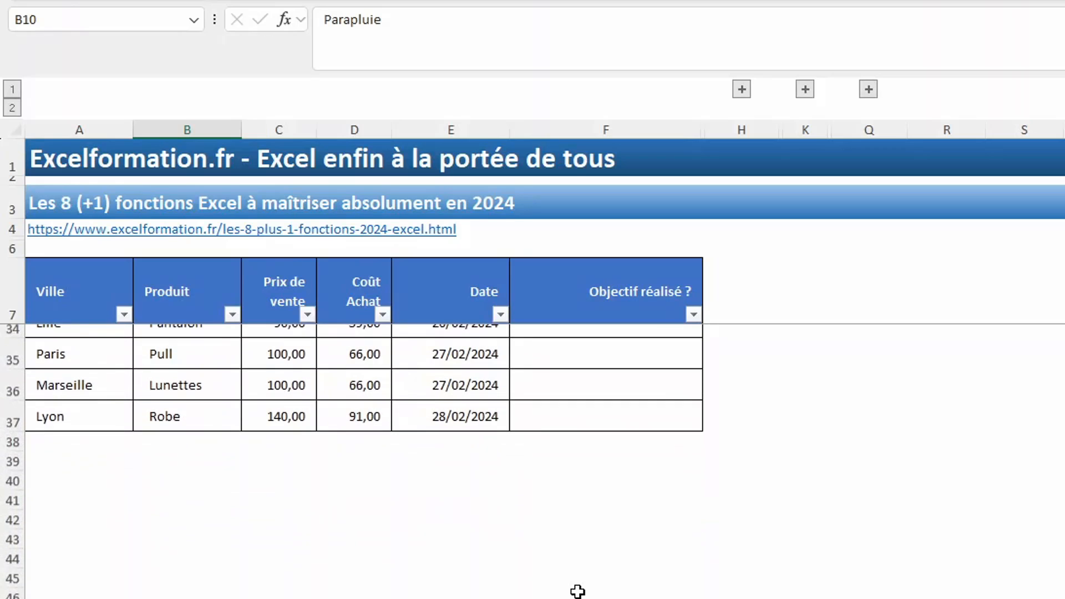
scroll(577, 592, up, 10)
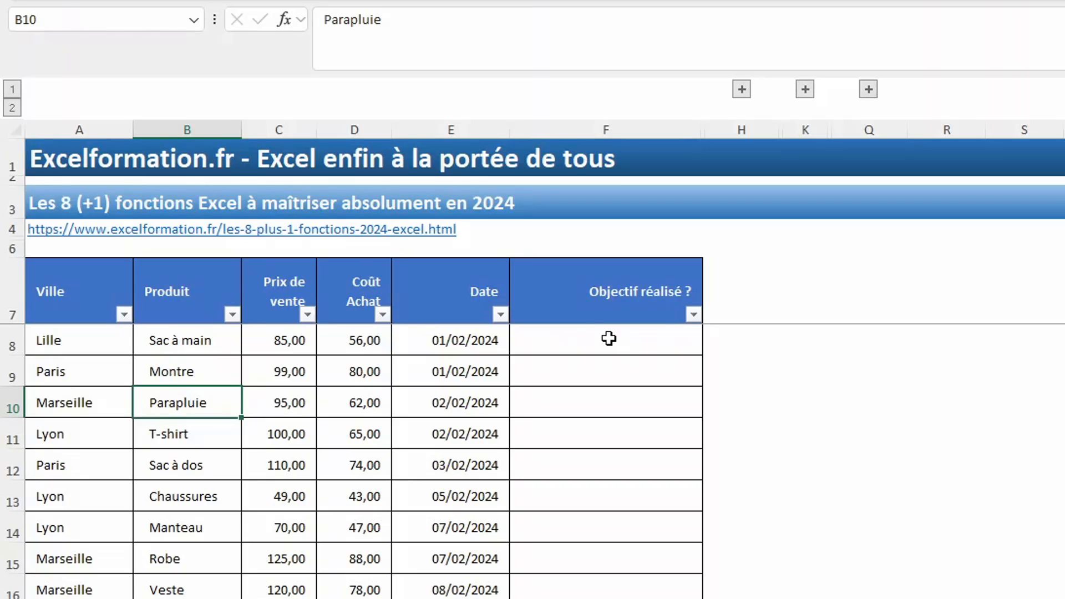
Calculate the margin rate of the first sale in cell F8 with the formula =(C8-D8)/C8
click(608, 339)
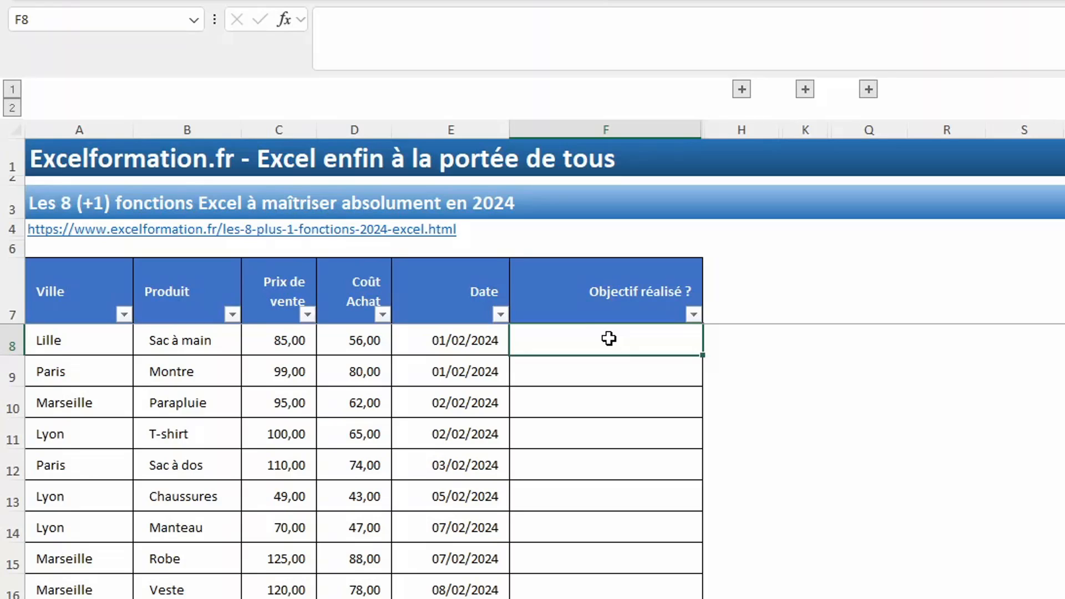
text(=)
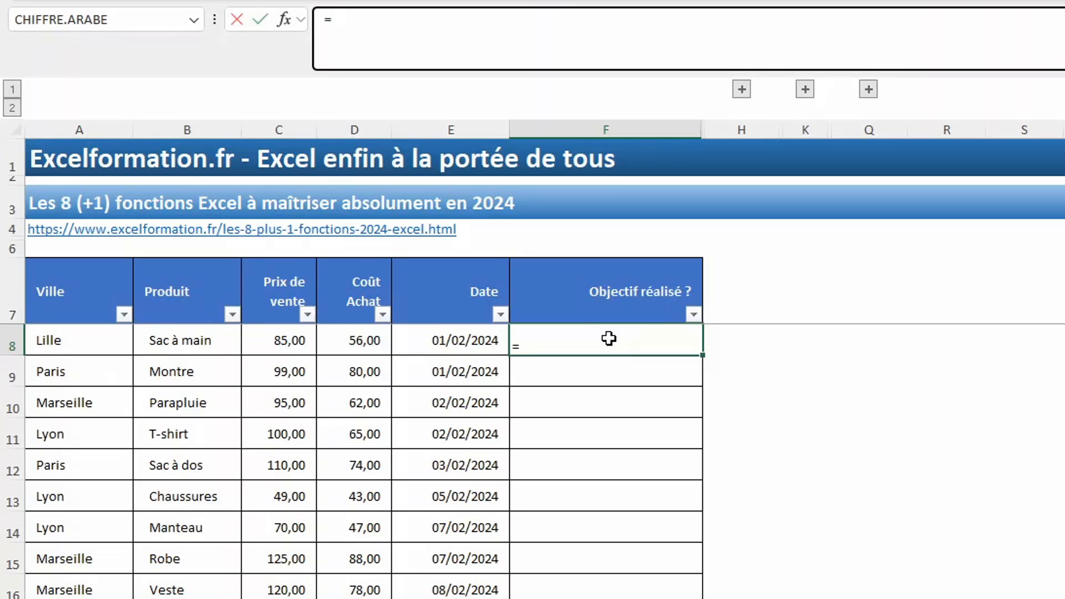
text(()
key(Left)
key(Left)
key(Left)
text(-)
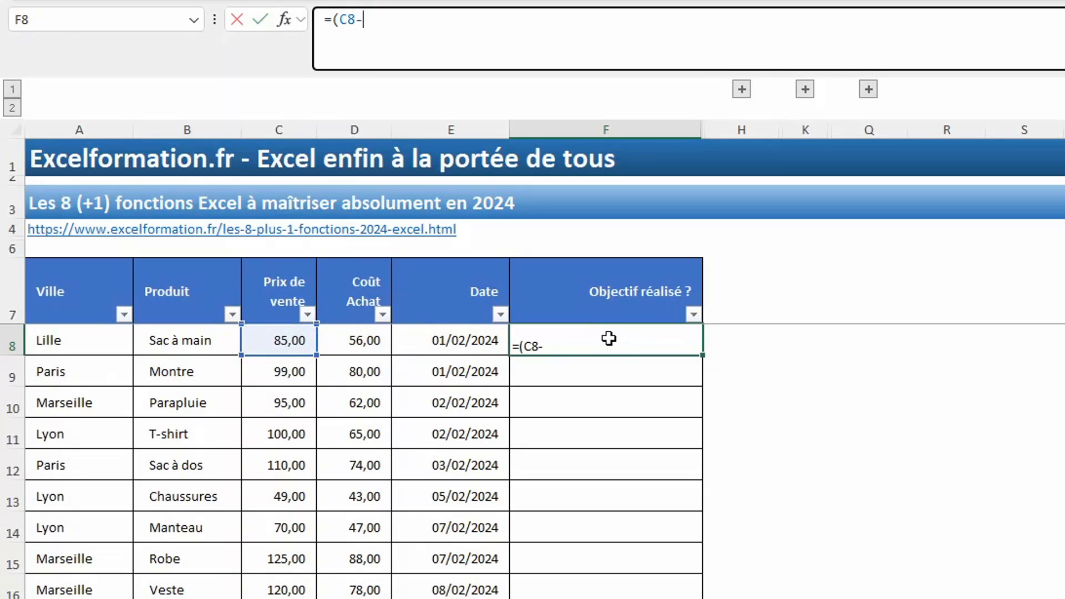
key(Left)
key(Left)
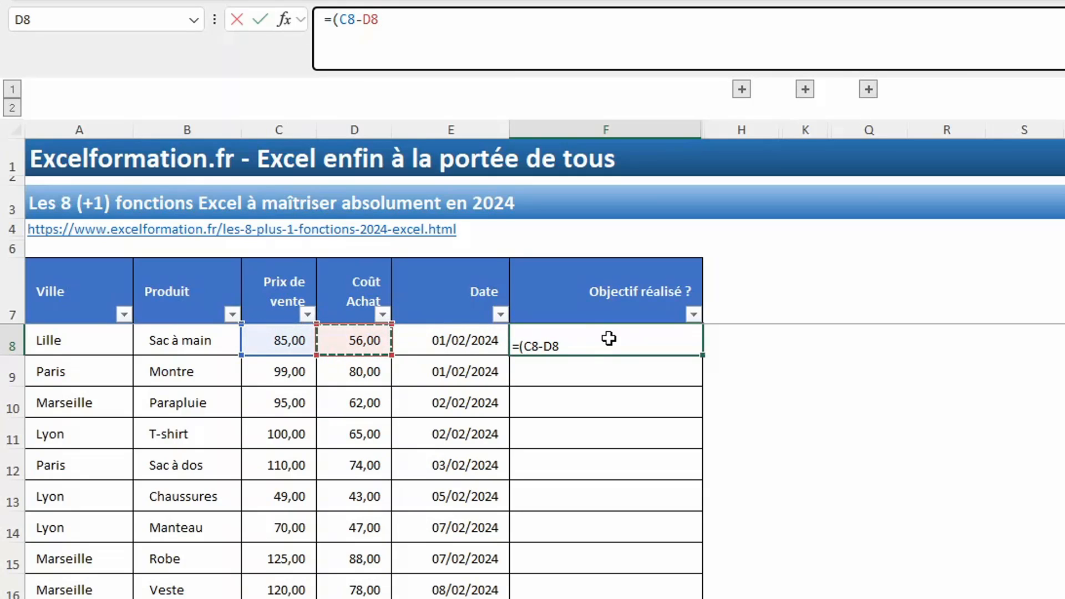
text()/)
key(Left)
key(Left)
key(Left)
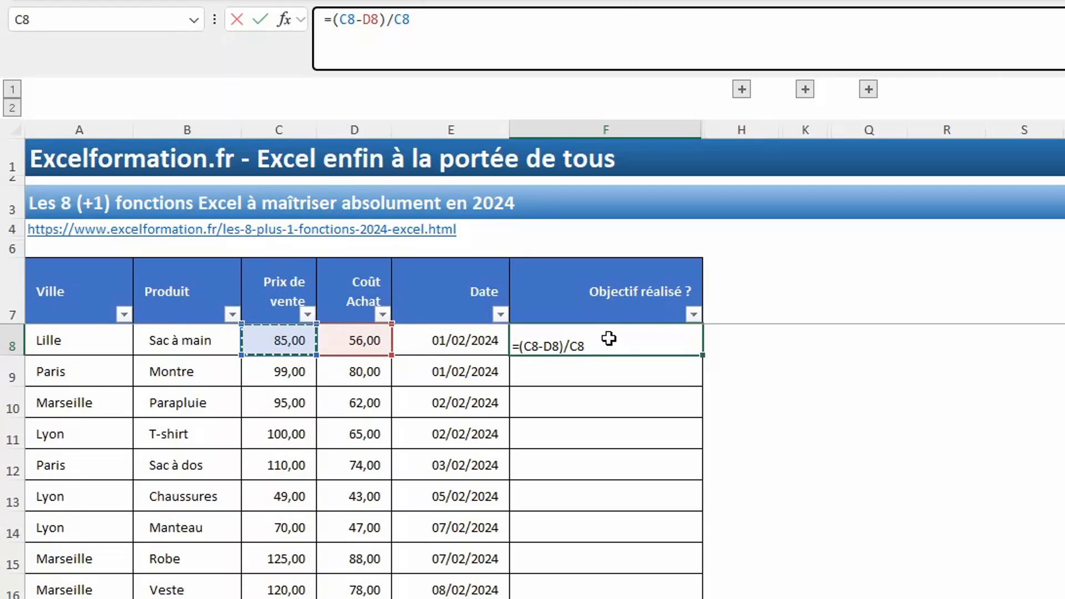
key(Return)
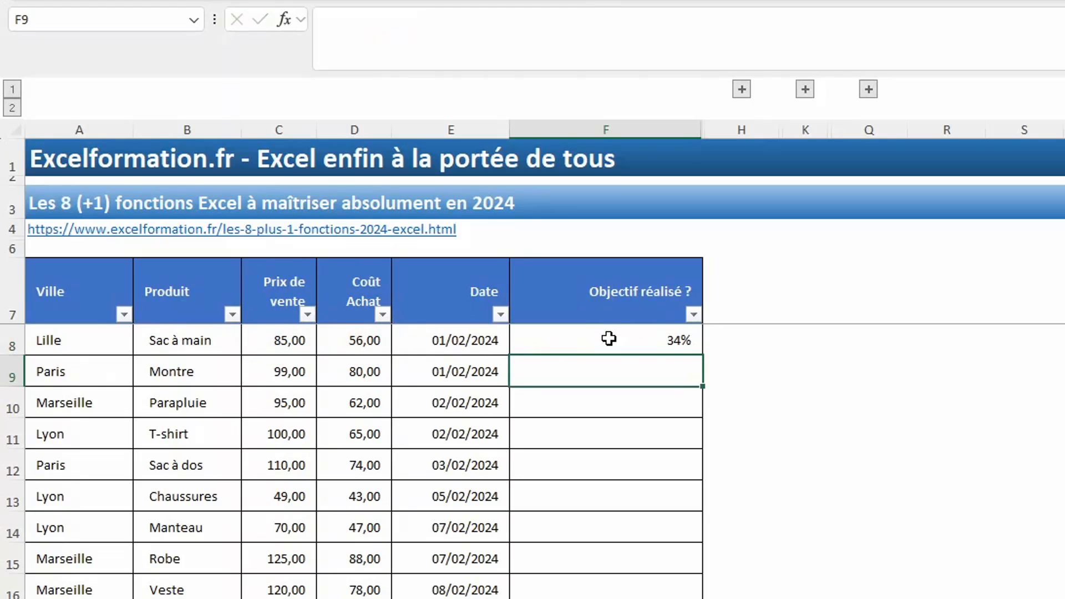
Wrap the F8 margin calculation in a SI function that returns "Objectif atteint" above 30% and "Objectif non atteint" otherwise
click(609, 338)
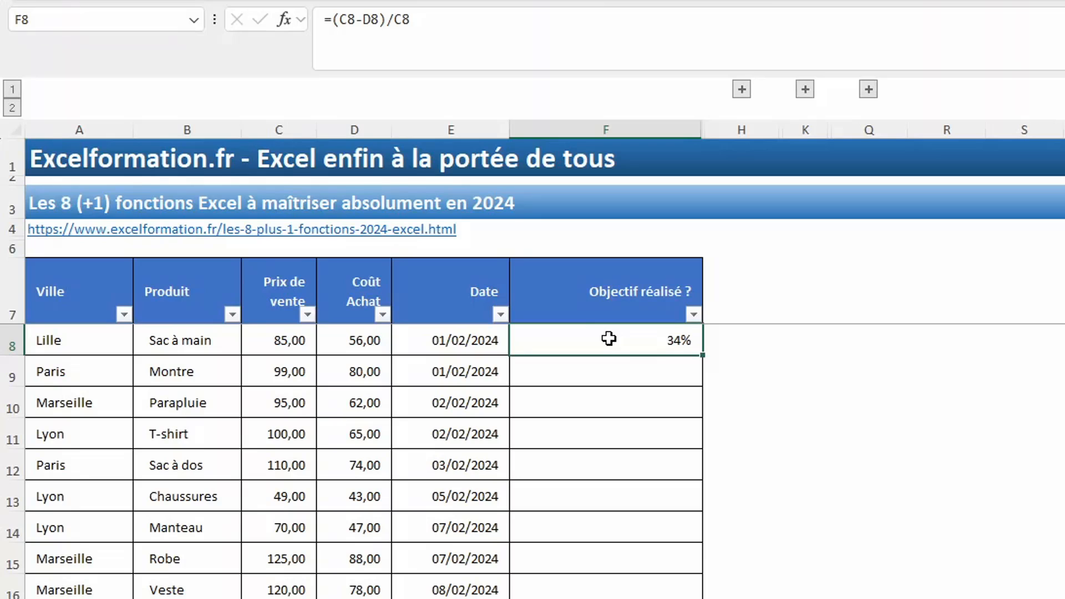
click(332, 22)
text(si)
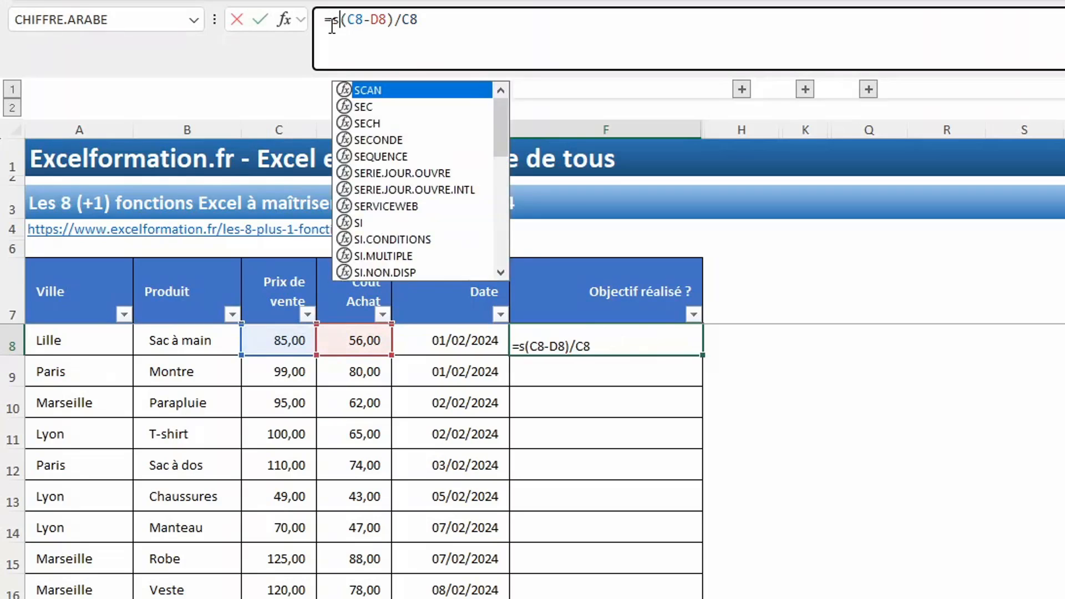
text(()
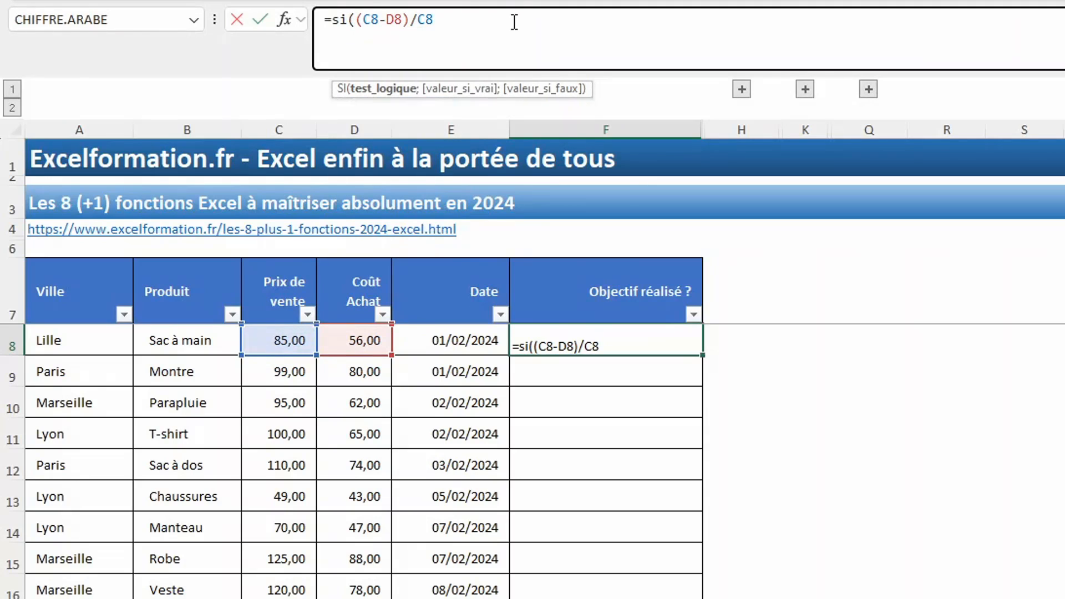
text(>30%;"O)
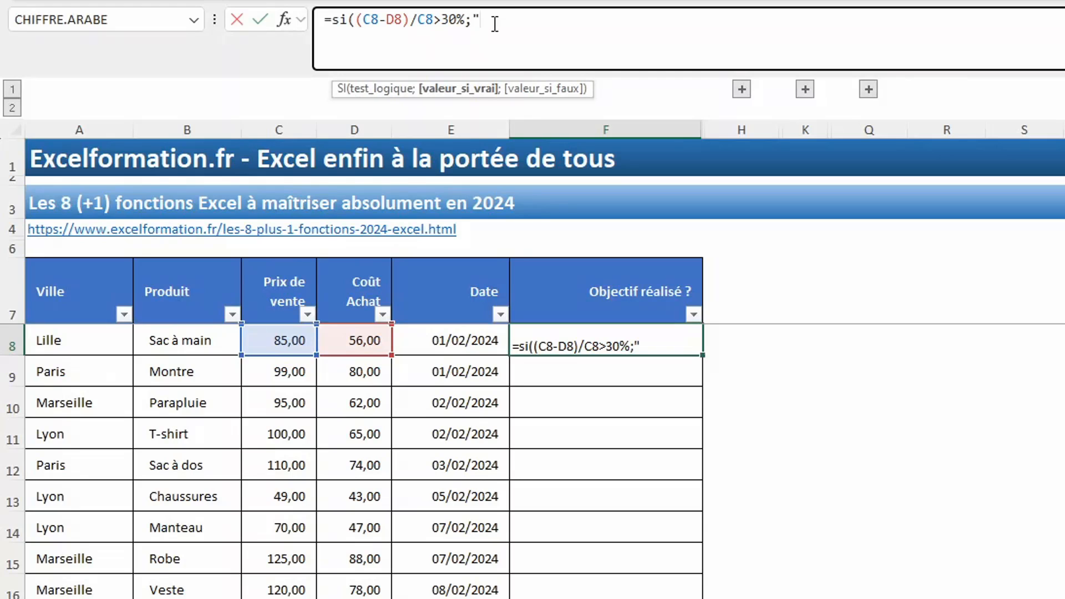
text(bject)
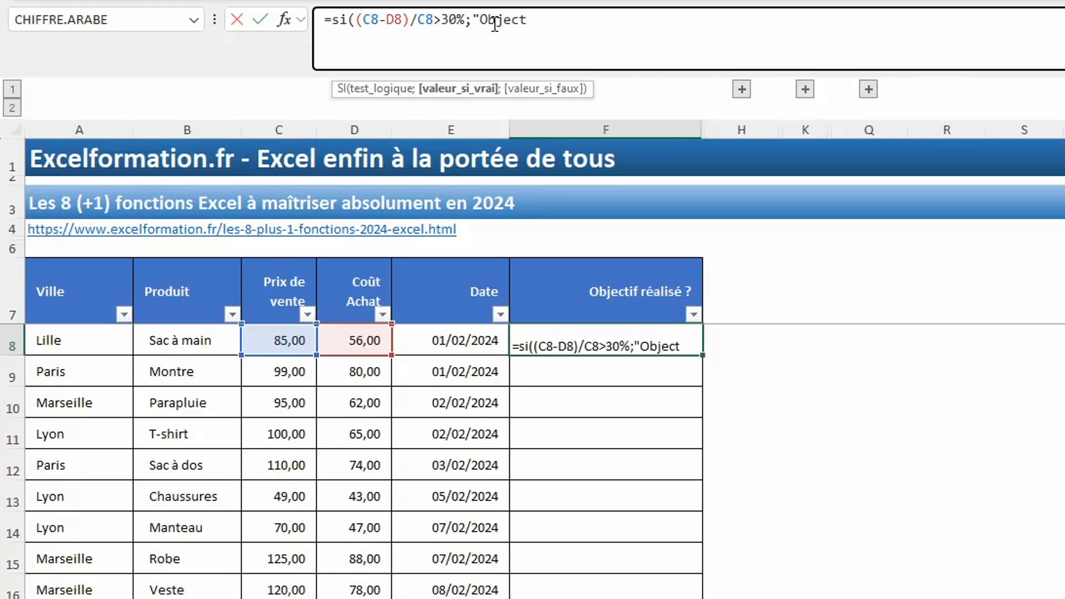
text(if attein)
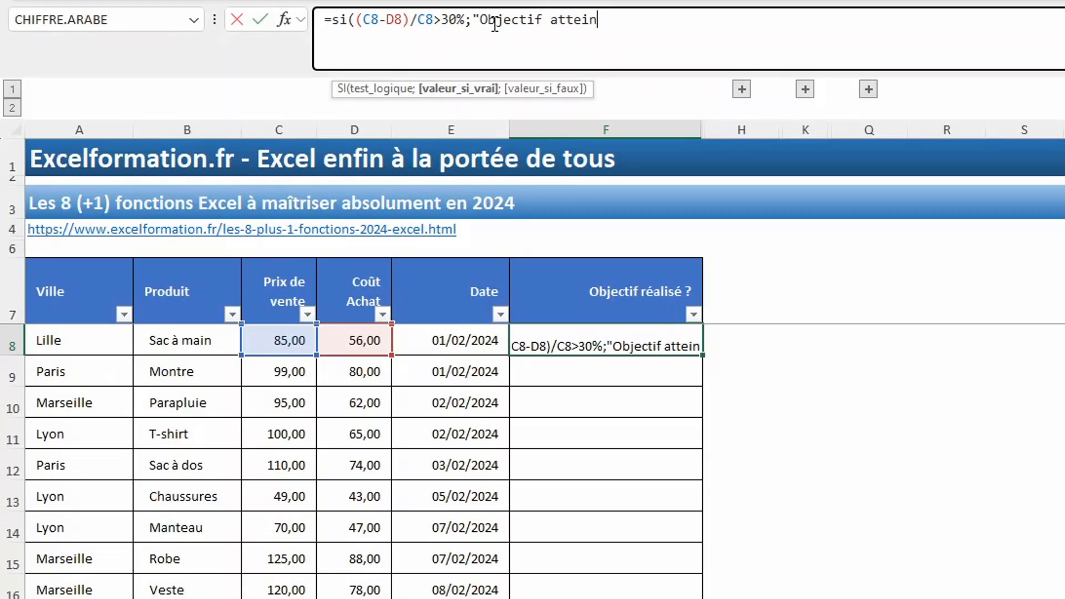
text(t";)
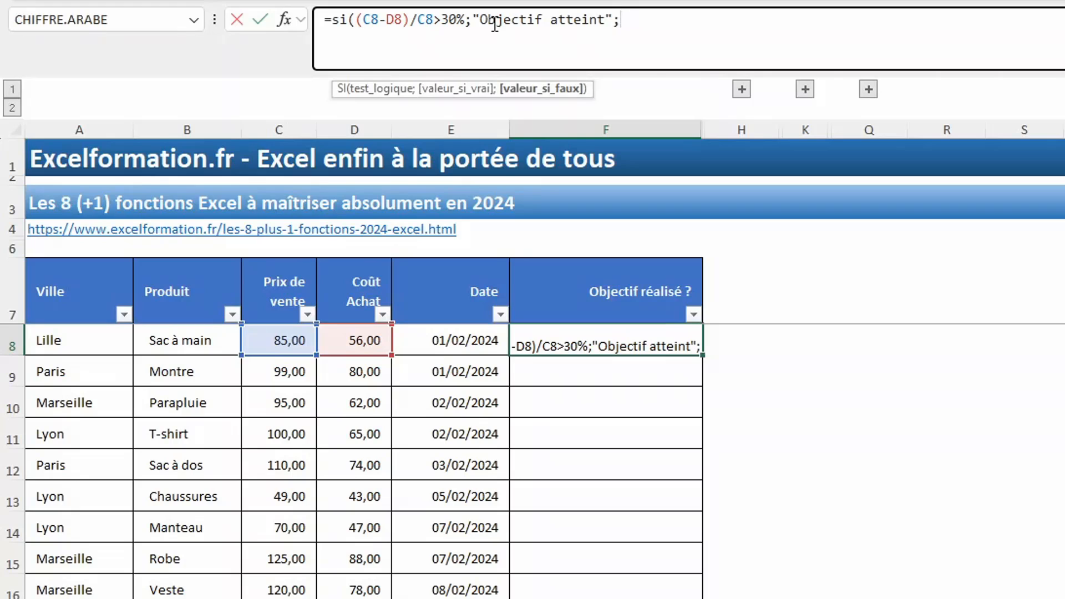
text(")
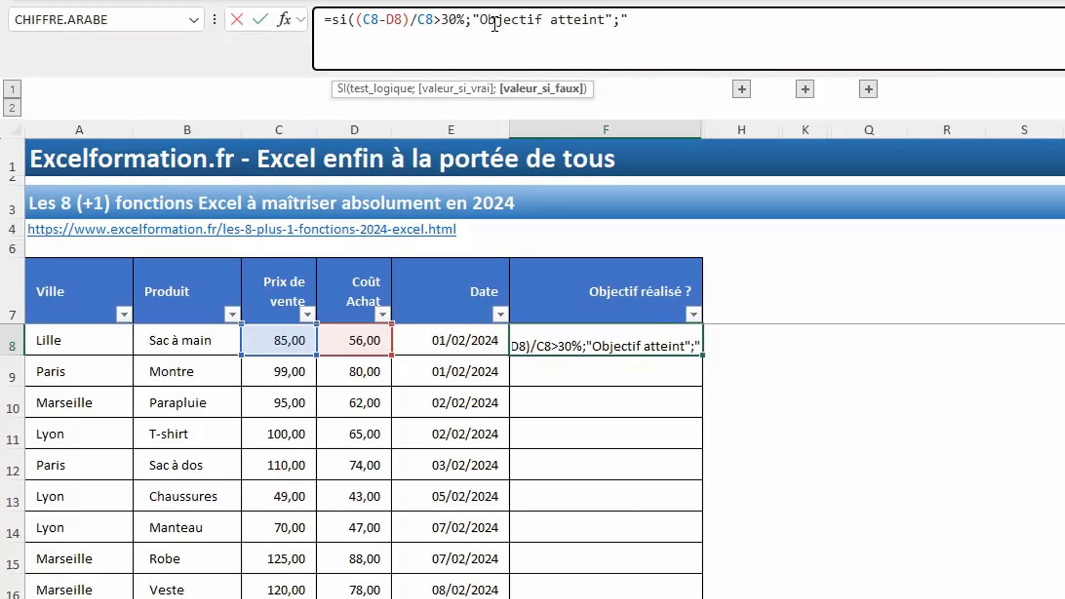
text(Objectif)
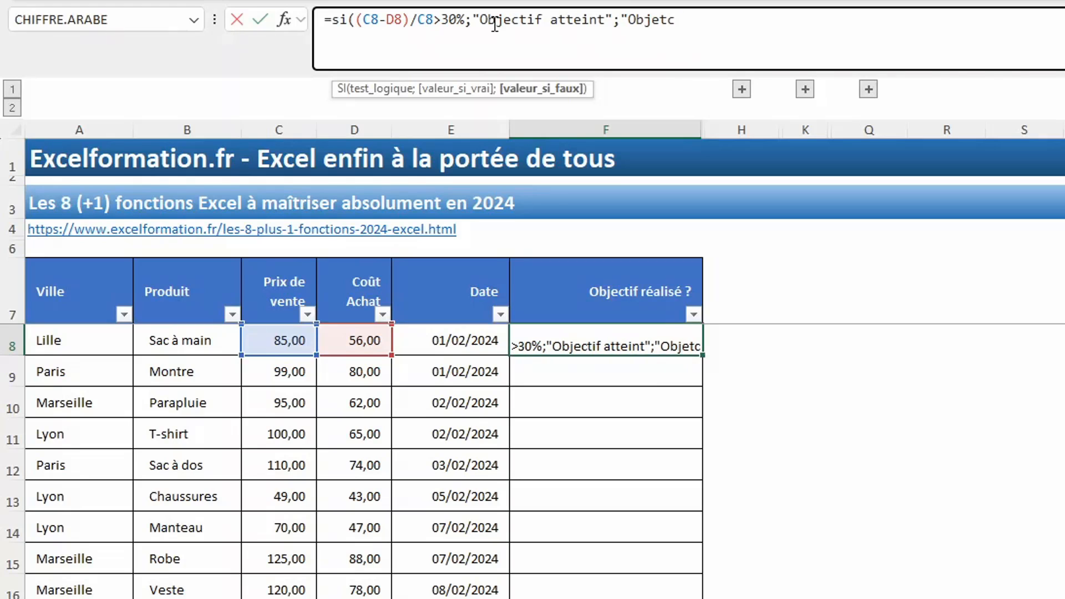
text( non atteint")
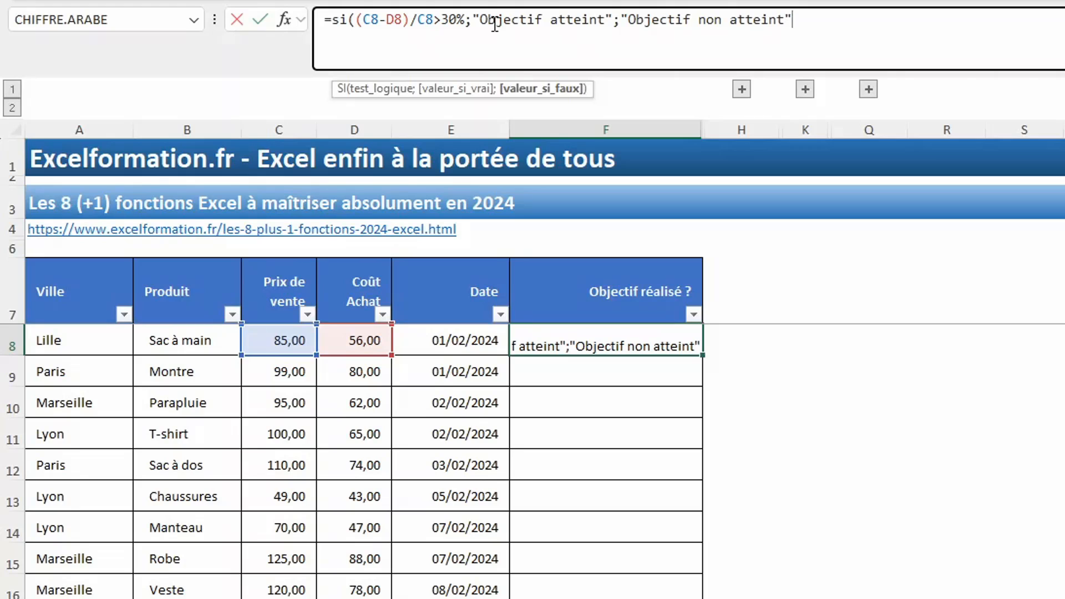
text())
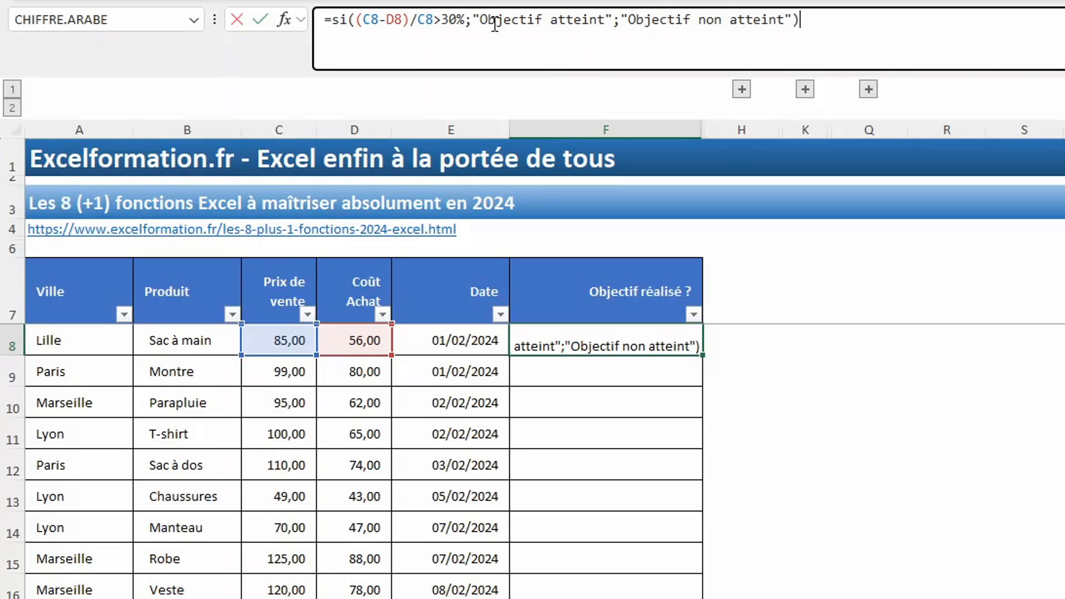
key(Return)
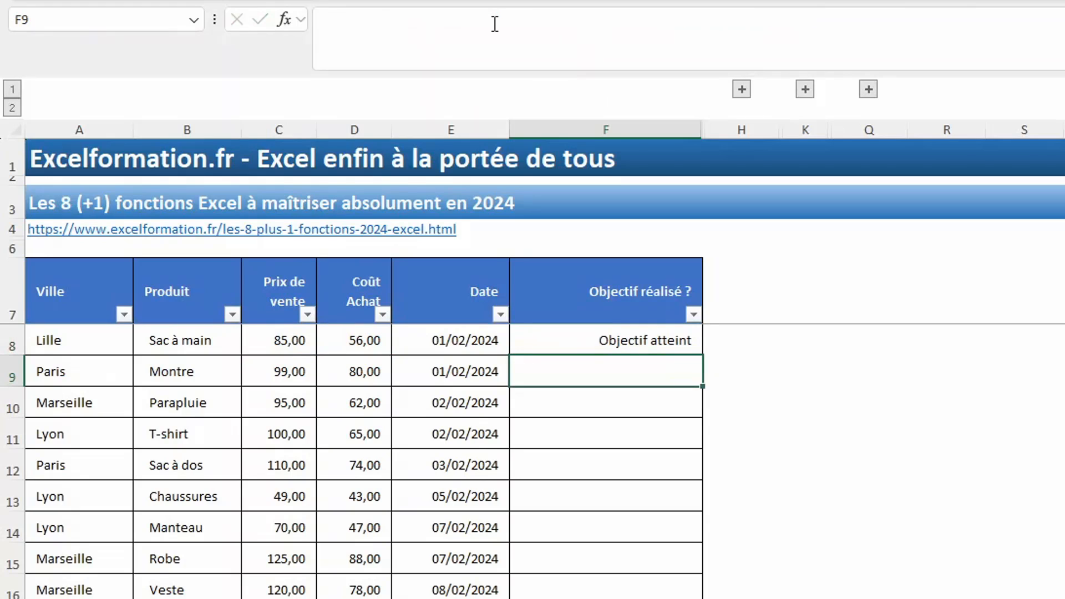
Copy the F8 formula down the whole "Objectif réalisé ?" column of the sales table
click(686, 340)
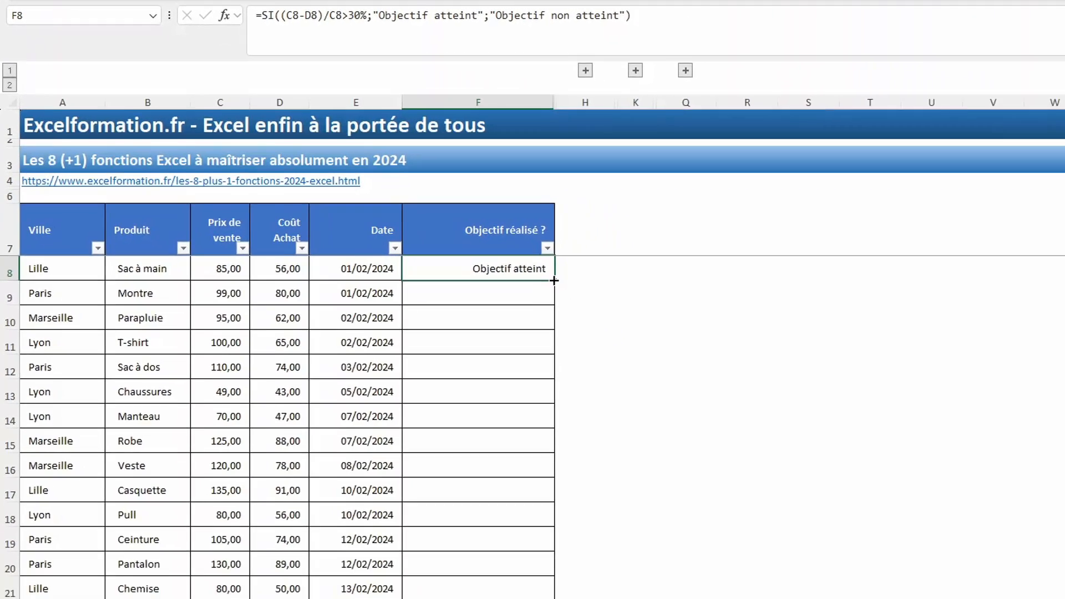
double_click(702, 355)
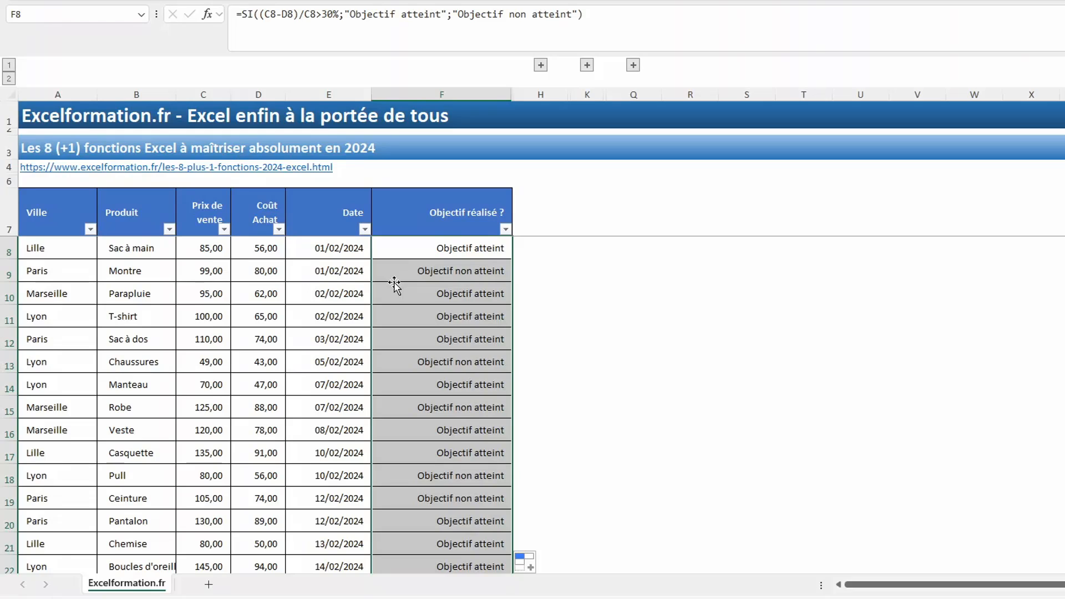
Nest a second SI before "Objectif non atteint" in the F8 formula, testing whether (C8-D8)/C8 is greater than 25%
click(453, 14)
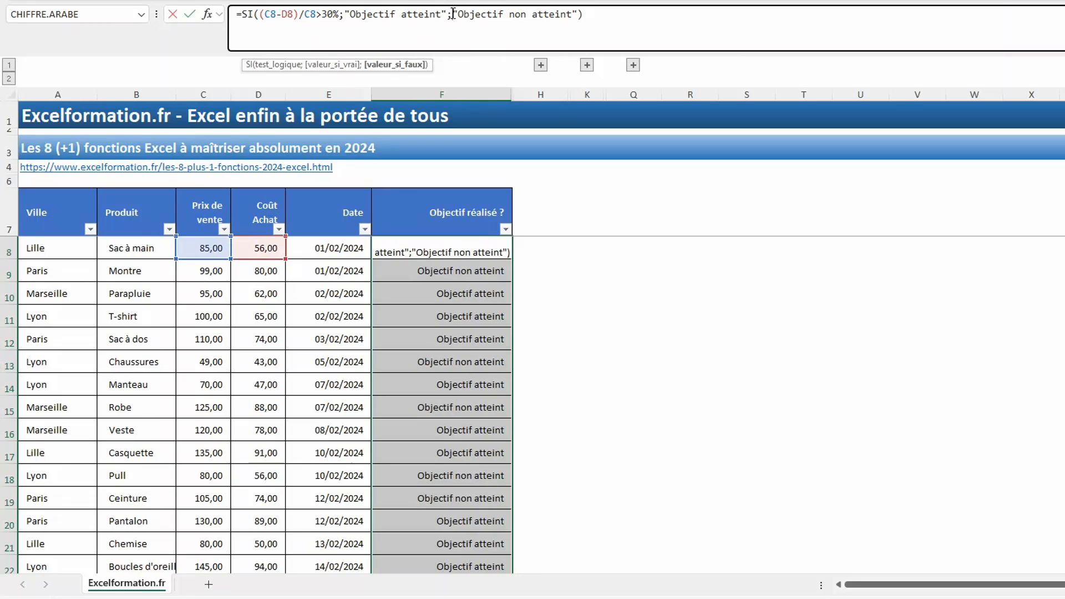
text(si()
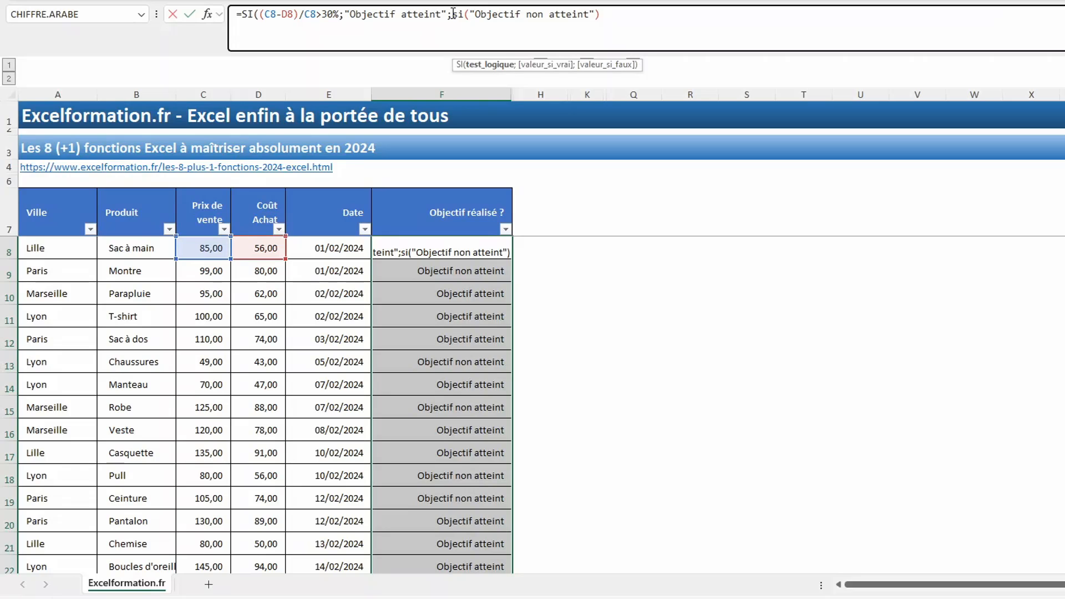
text(()
click(214, 249)
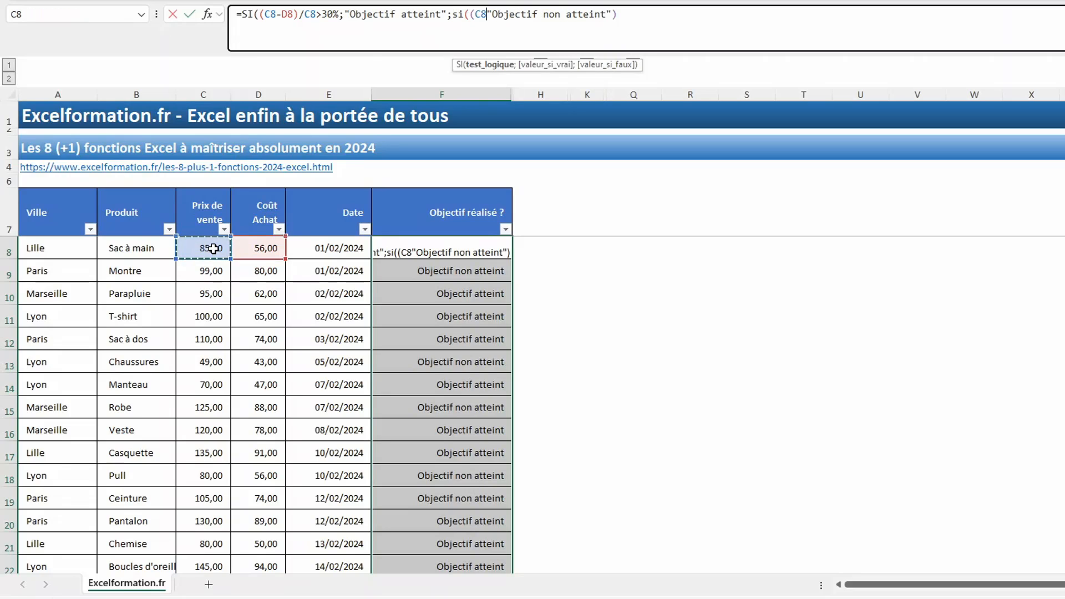
text(-)
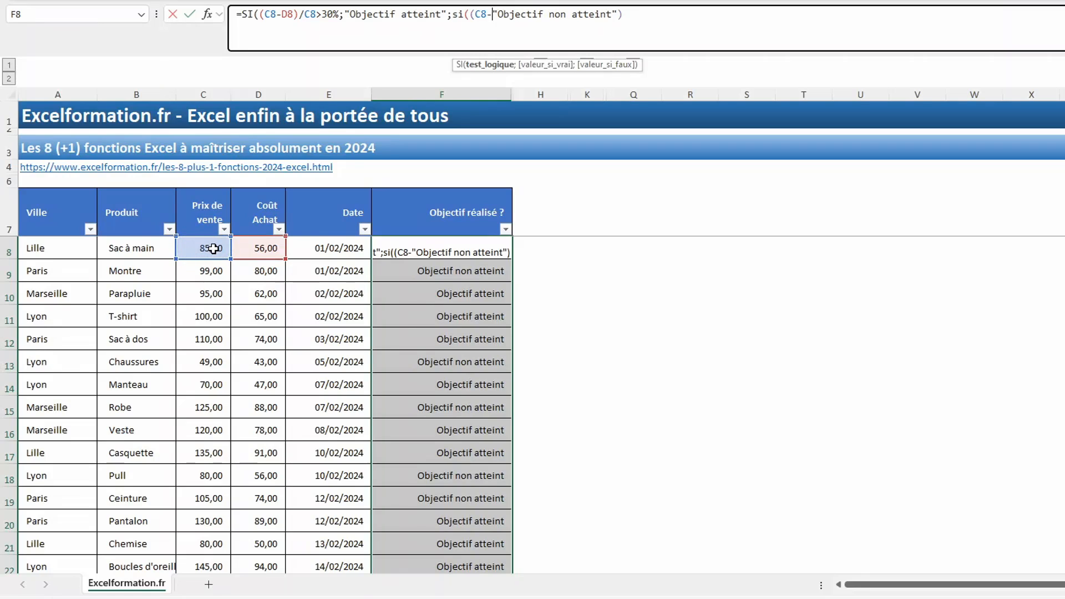
click(257, 243)
text()/)
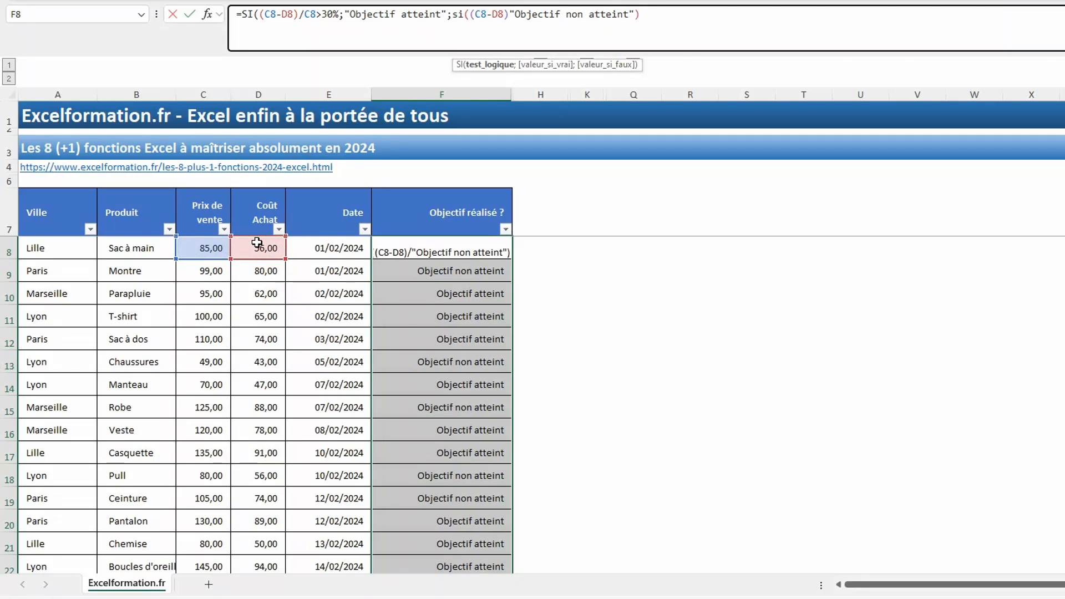
click(202, 251)
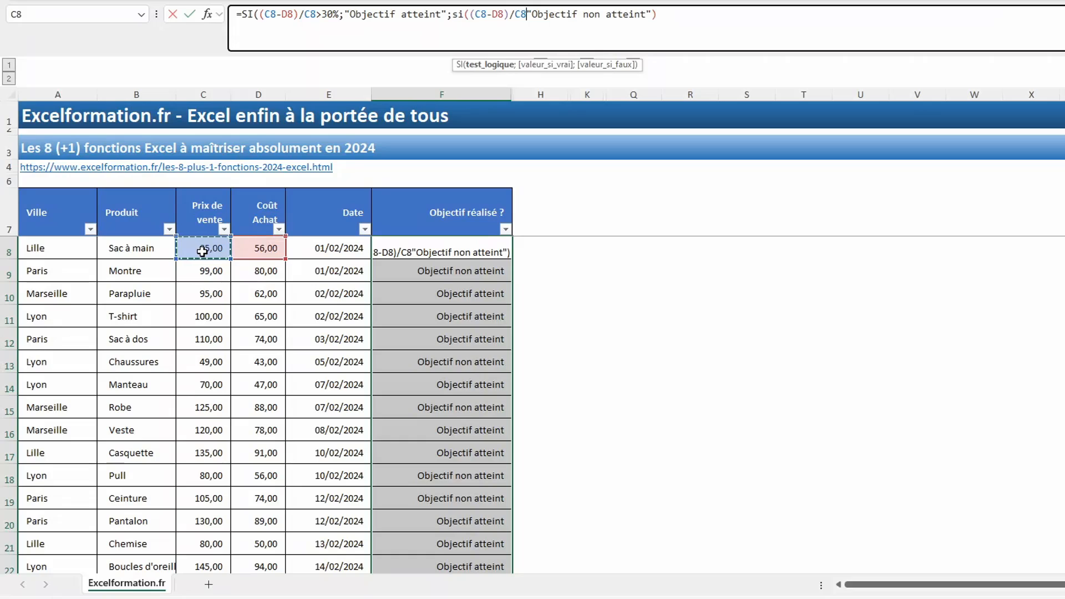
text(>)
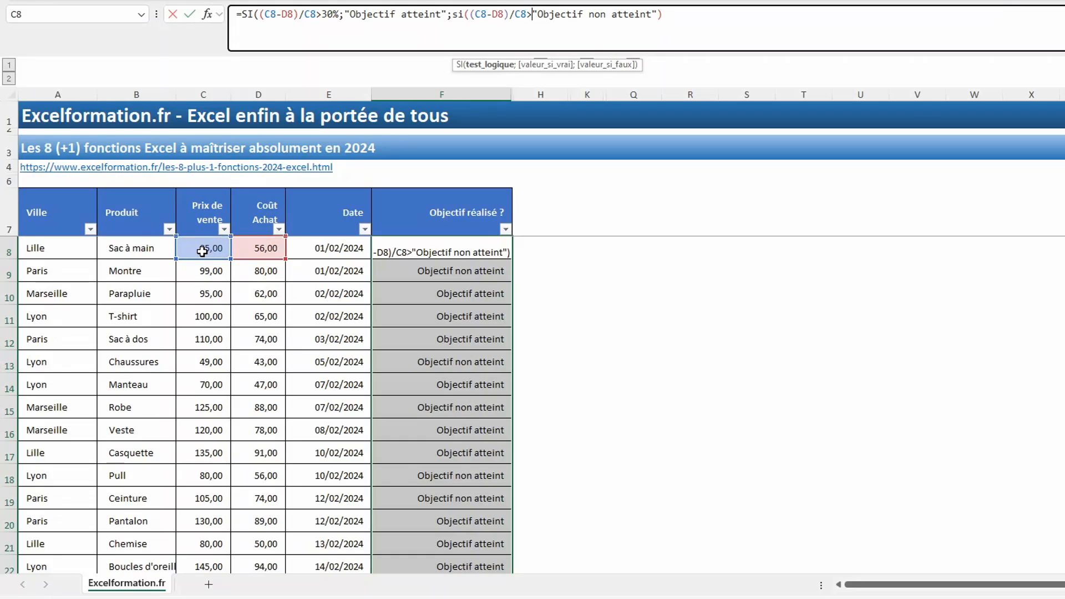
text(25%)
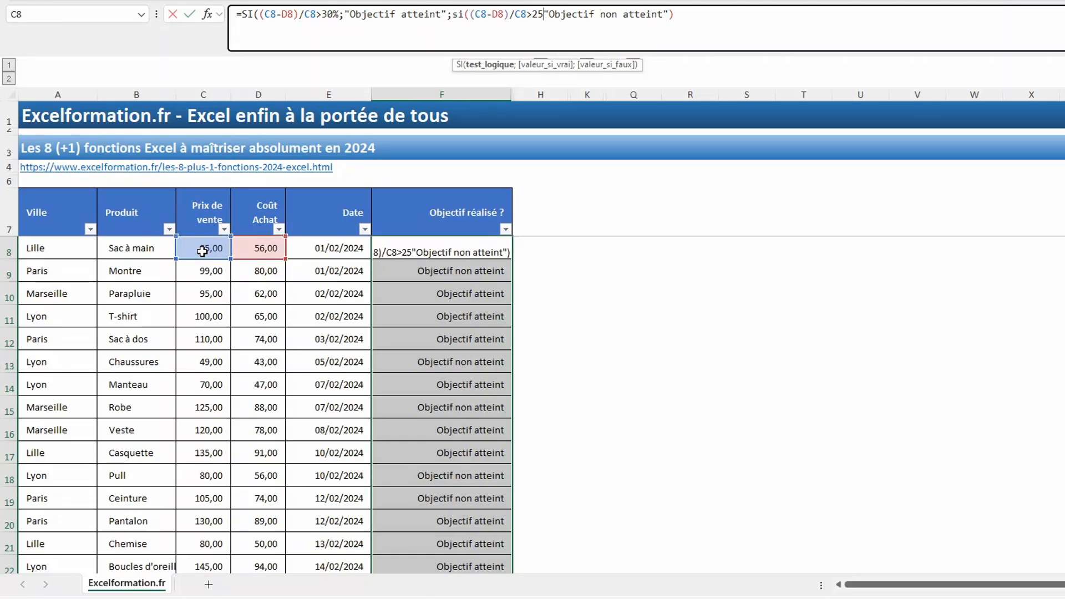
Make the nested SI return "Objectif partiellement atteint" when its test is true, keeping "Objectif non atteint" as the false value
text(;)
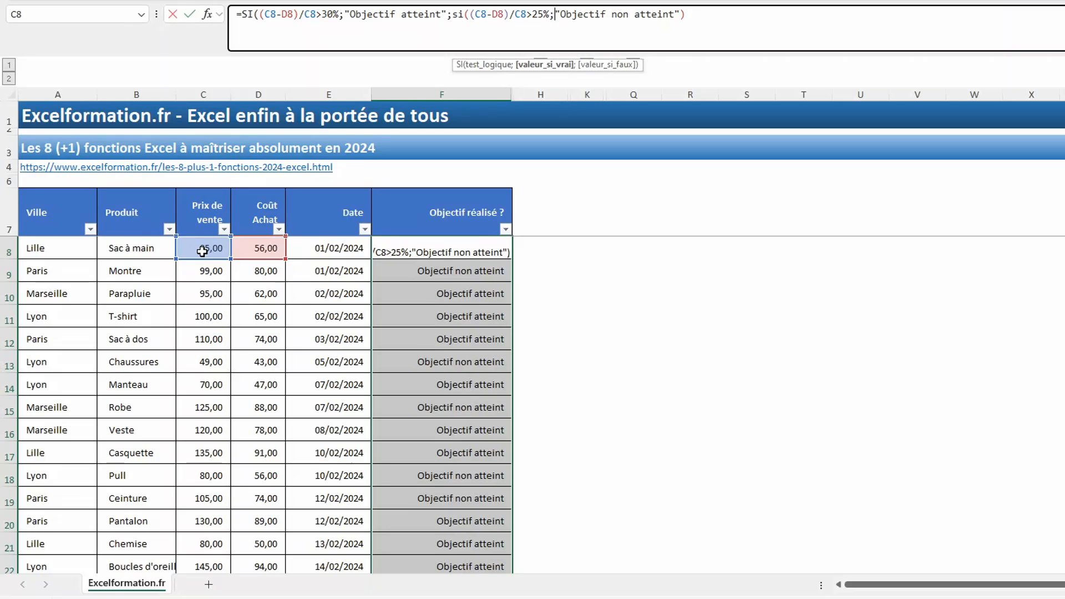
text("Ob)
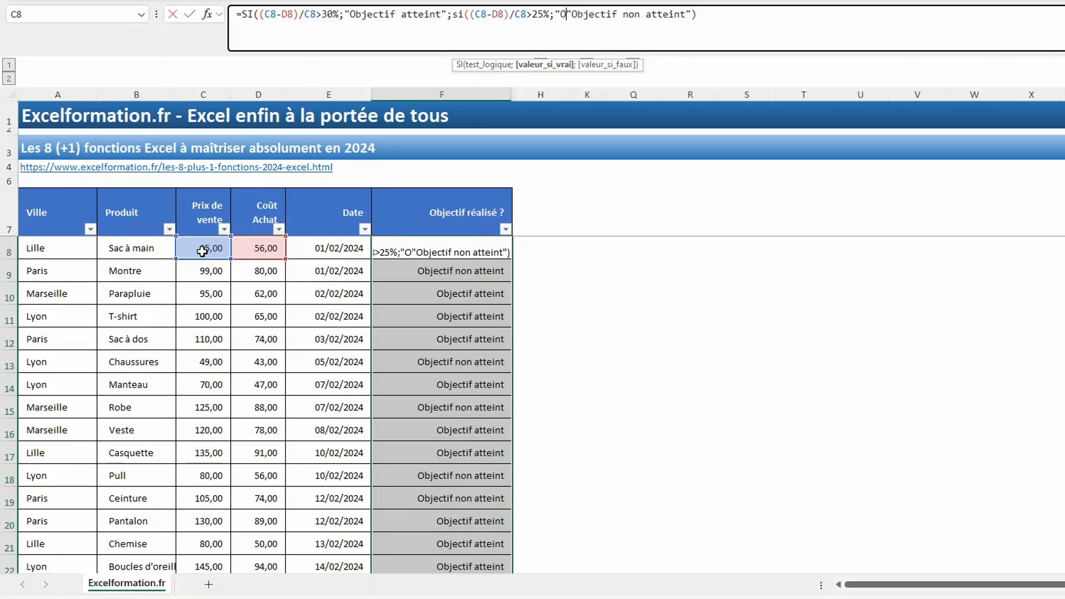
text(jectif )
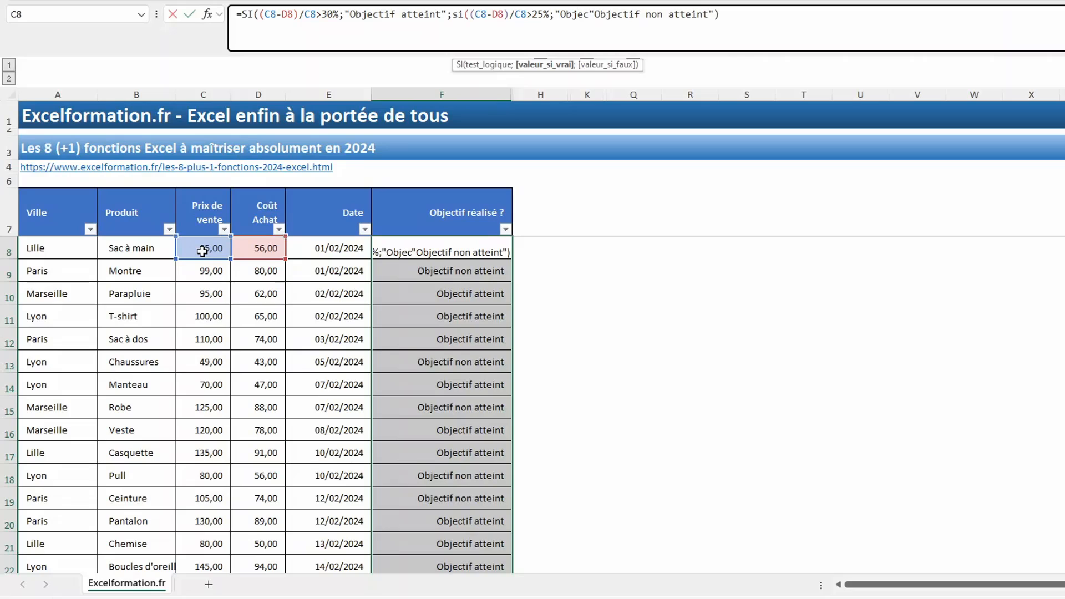
text(partiellement attient)
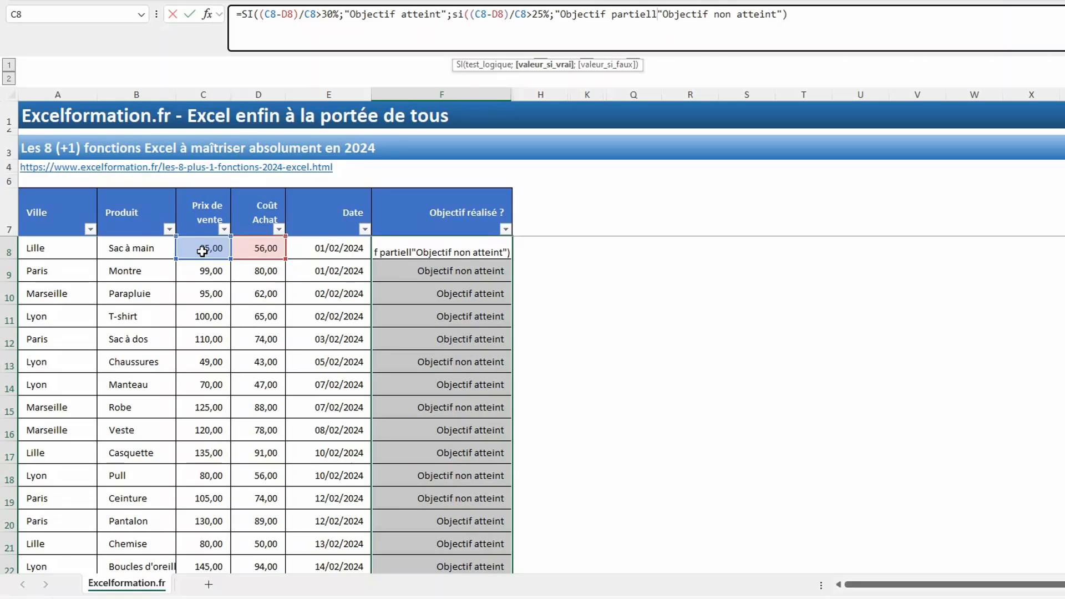
key(BackSpace)
key(BackSpace)
key(BackSpace)
key(BackSpace)
text(eint")
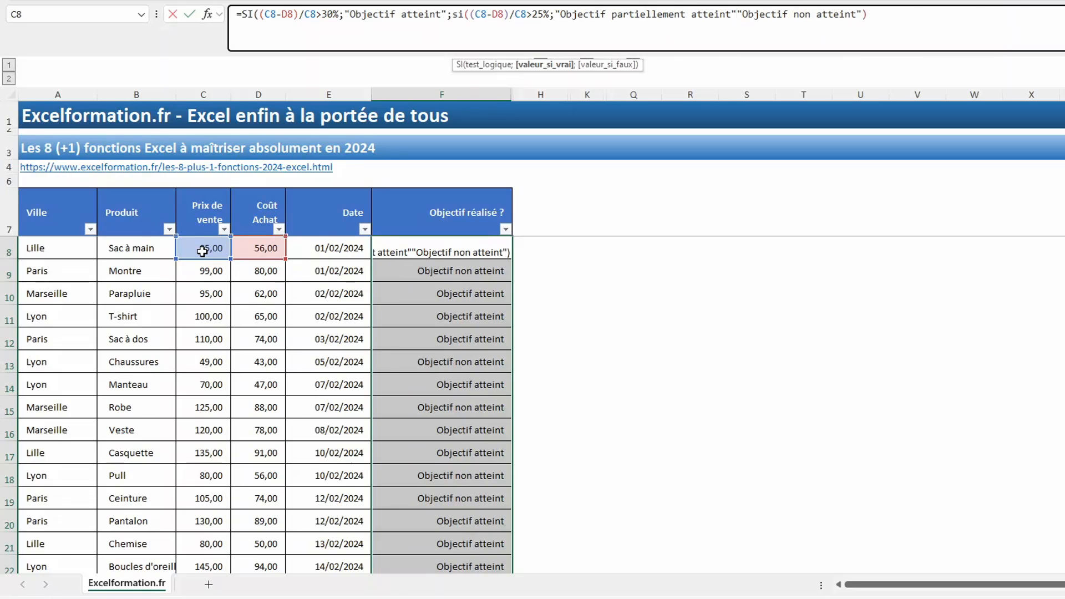
text(;)
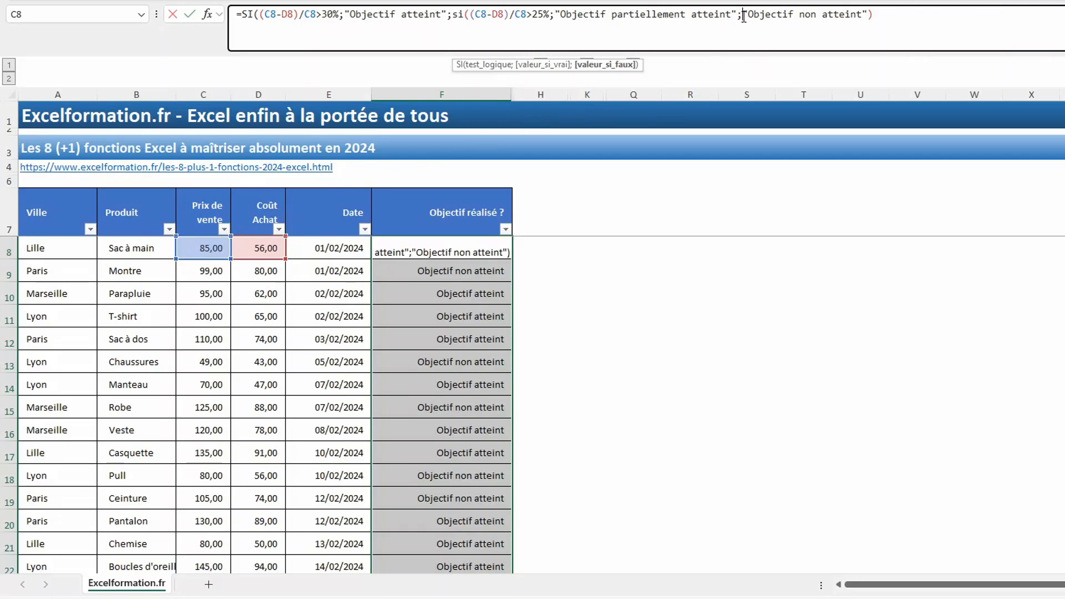
Add the missing closing parenthesis to the nested SI formula and enter it in all selected cells of the "Objectif réalisé ?" column
click(871, 14)
text())
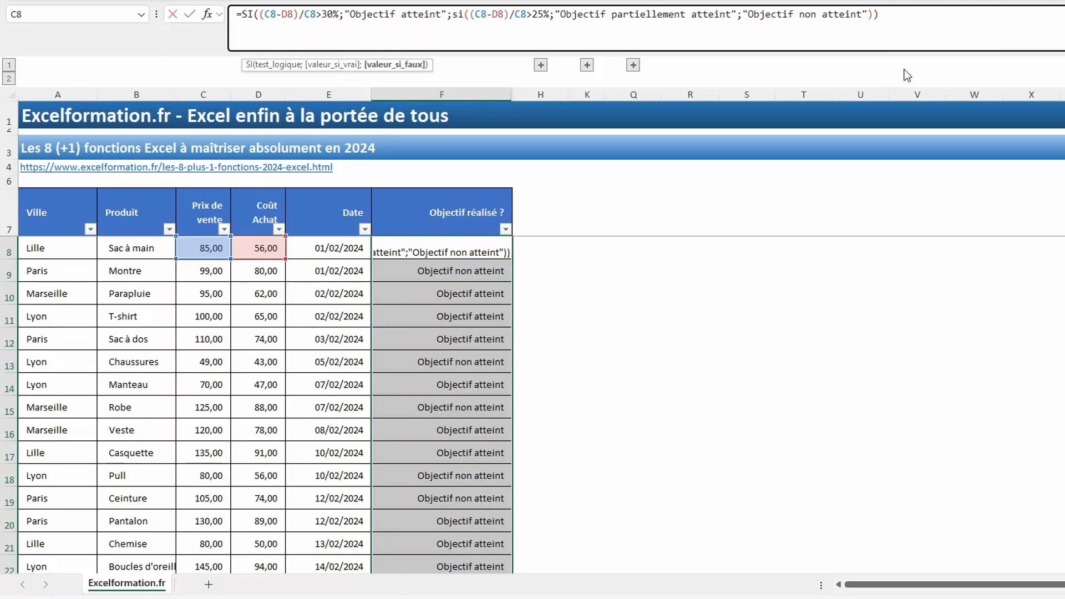
key(ctrl+Return)
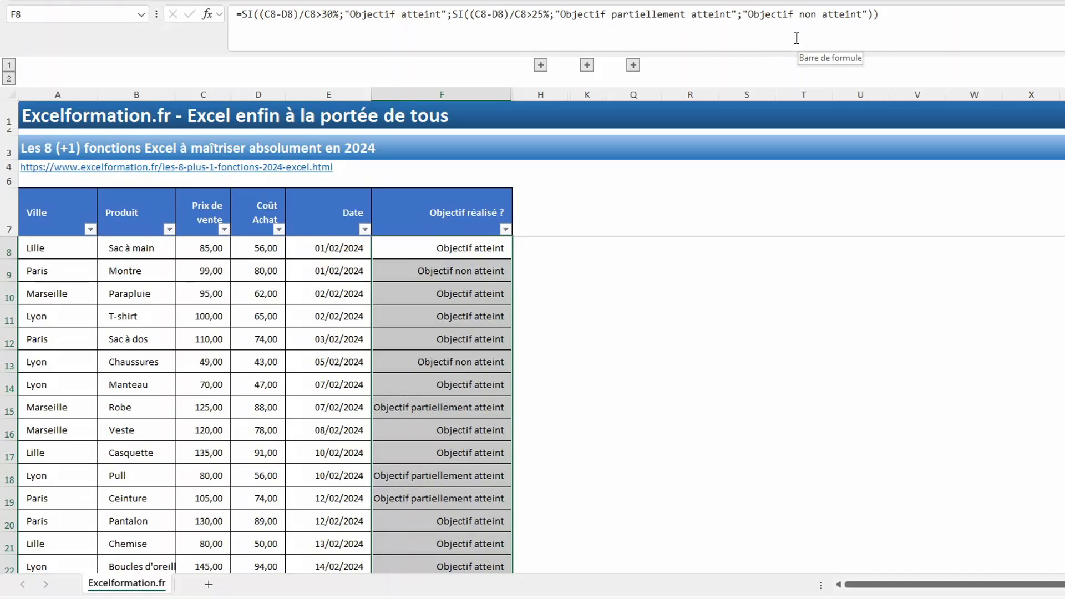
Replace the outer SI function of the F8 formula with SI.CONDITIONS
click(256, 17)
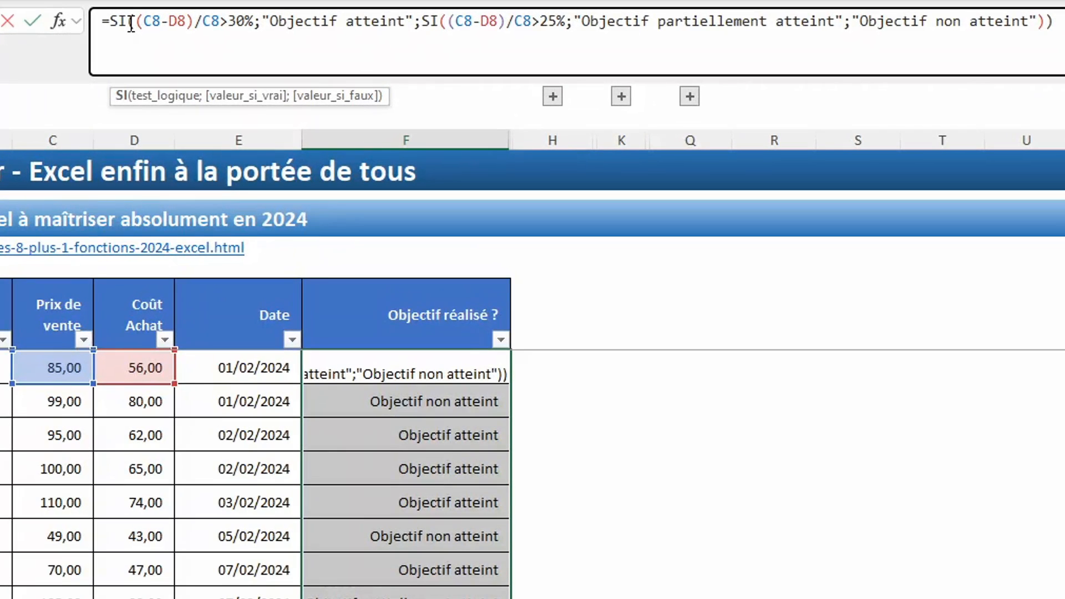
click(129, 21)
text(.conditi)
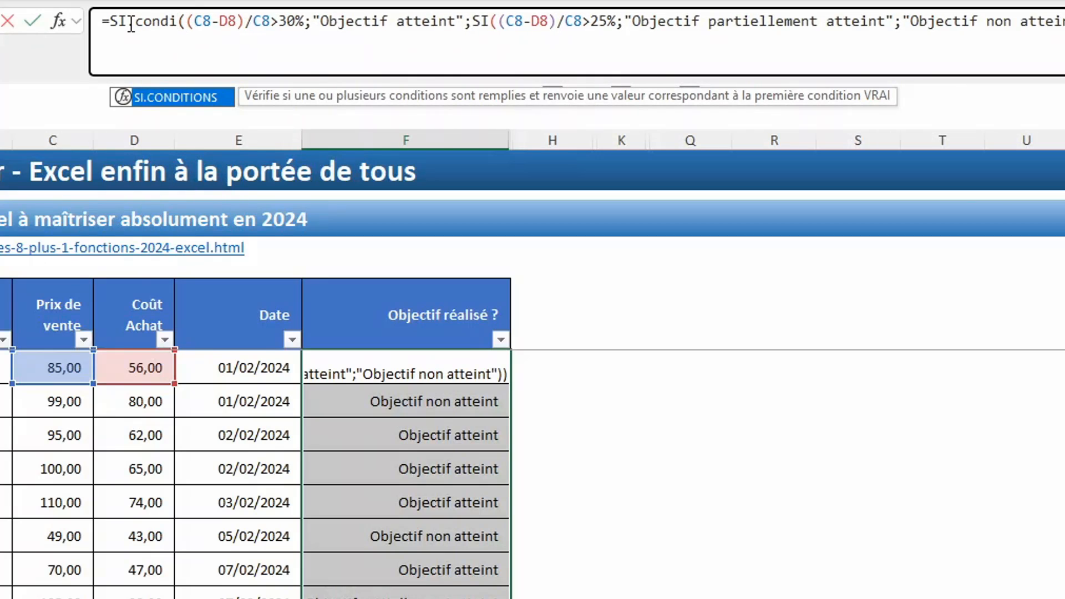
text(ons)
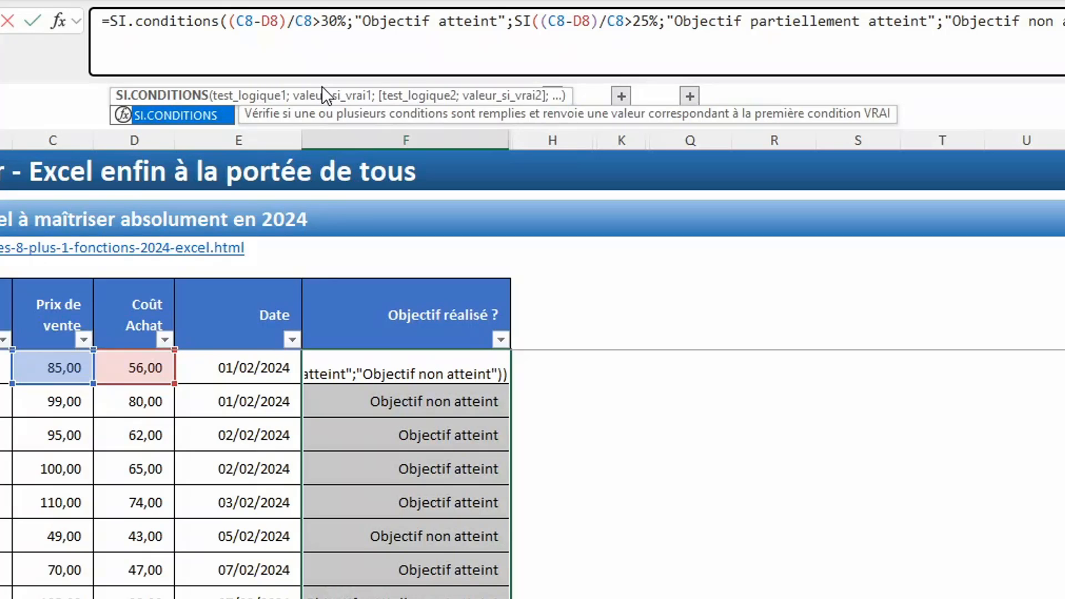
Remove the nested "SI(" after "Objectif atteint" so that (C8-D8)/C8>25% is the second test of SI.CONDITIONS
click(231, 15)
drag(229, 20, 350, 22)
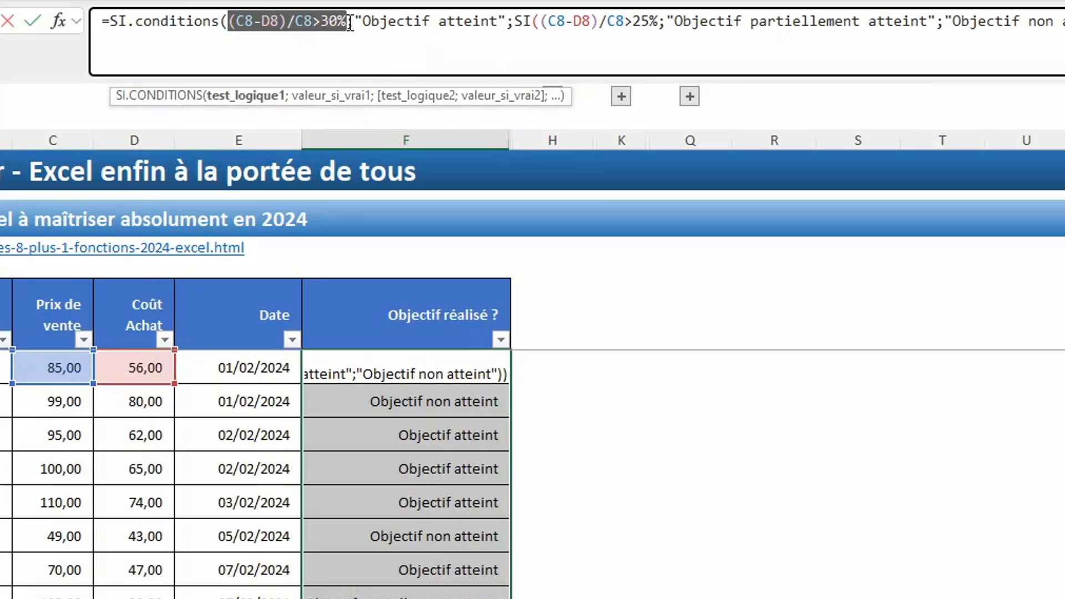
click(512, 25)
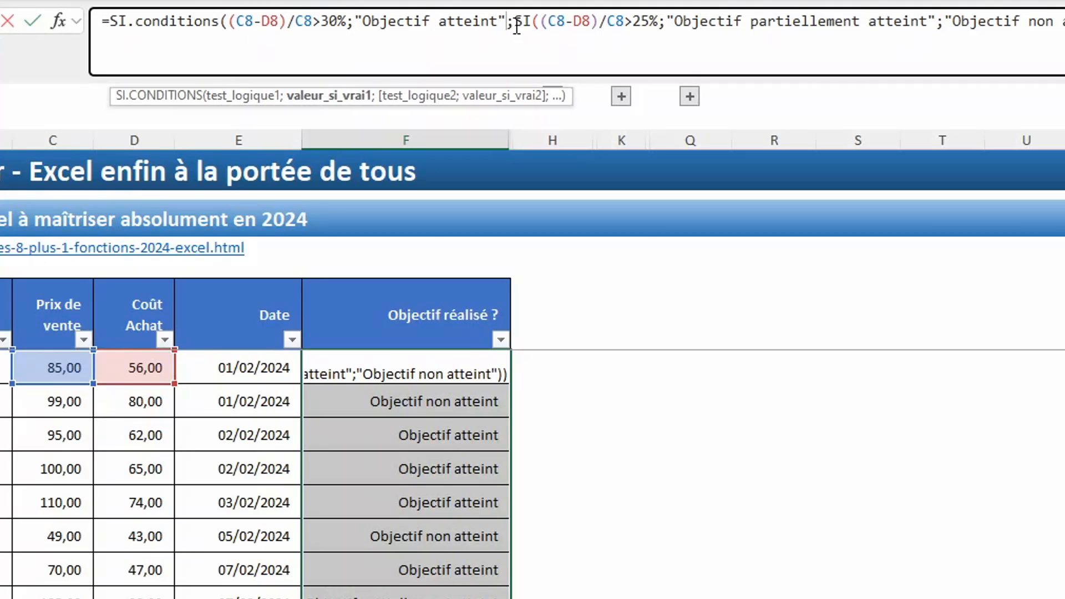
click(518, 25)
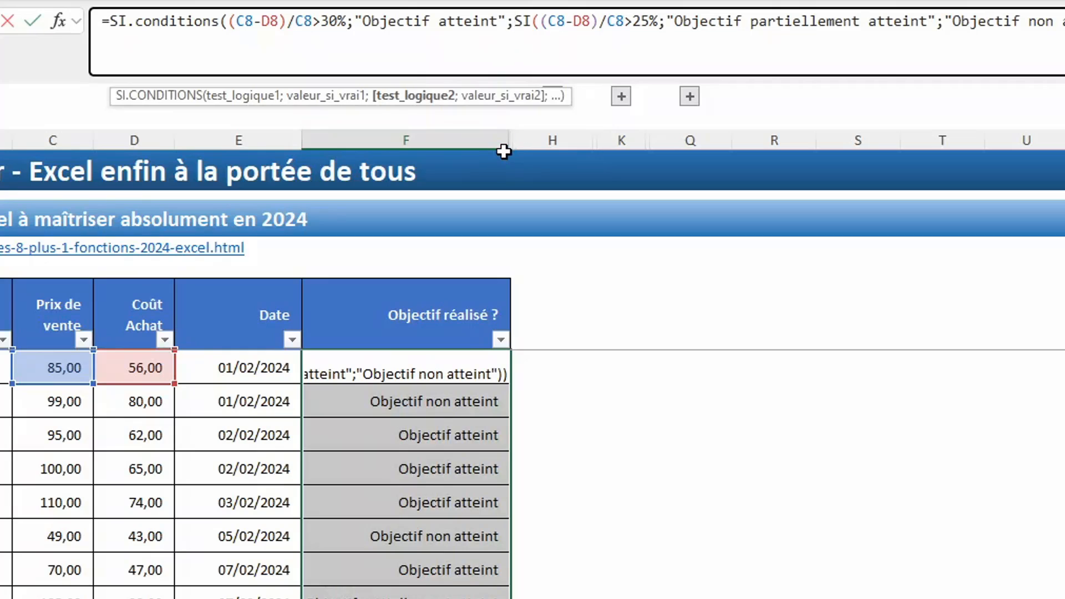
key(Delete)
key(Delete)
key(Delete)
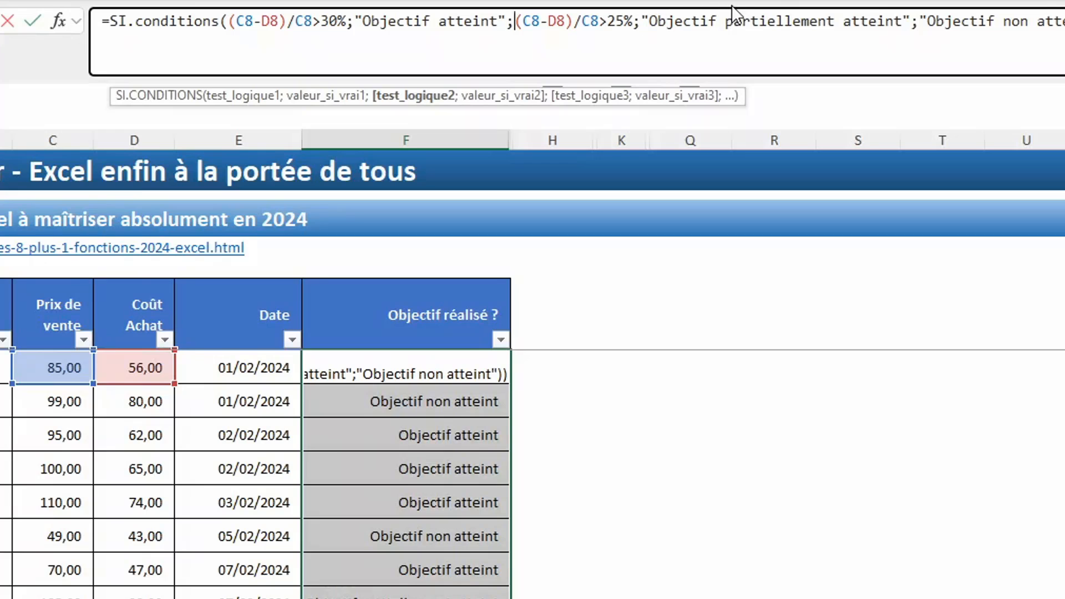
Insert VRAI as the third test of SI.CONDITIONS, just before the "Objectif non atteint" value
click(906, 21)
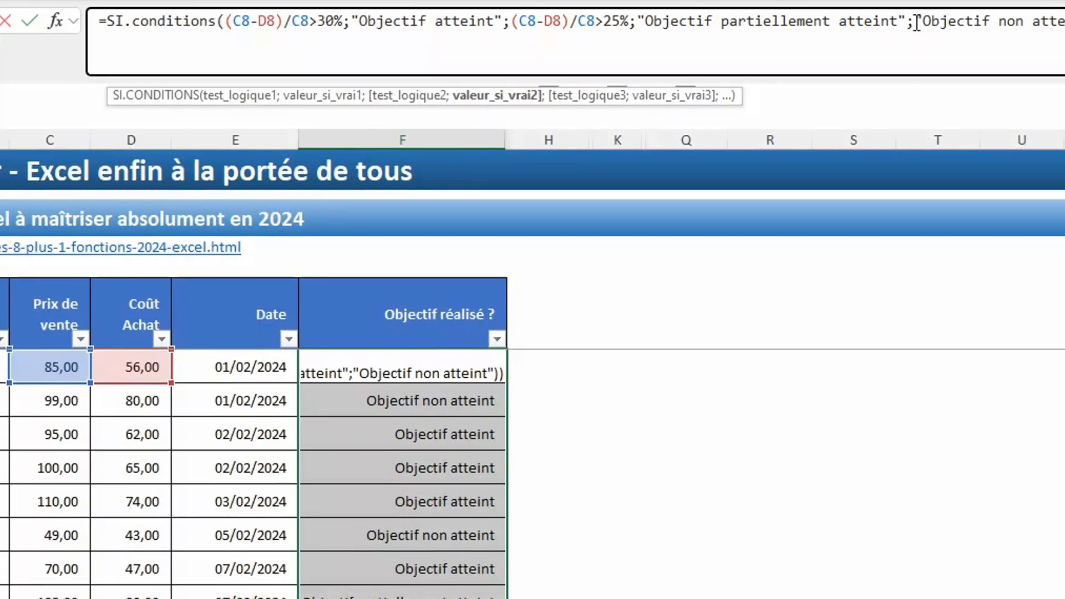
click(919, 21)
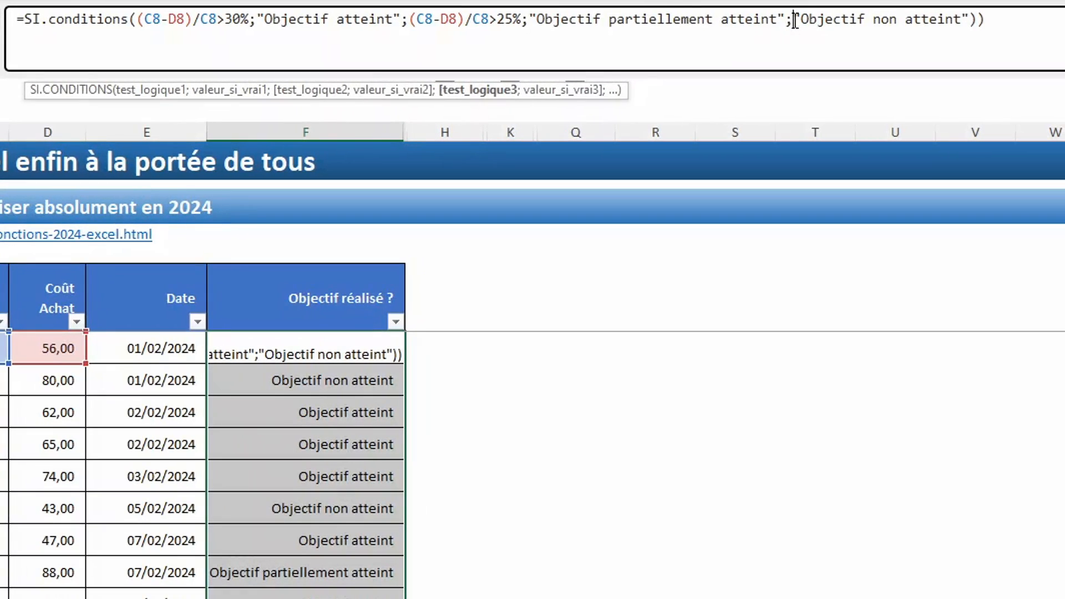
text(vrai)
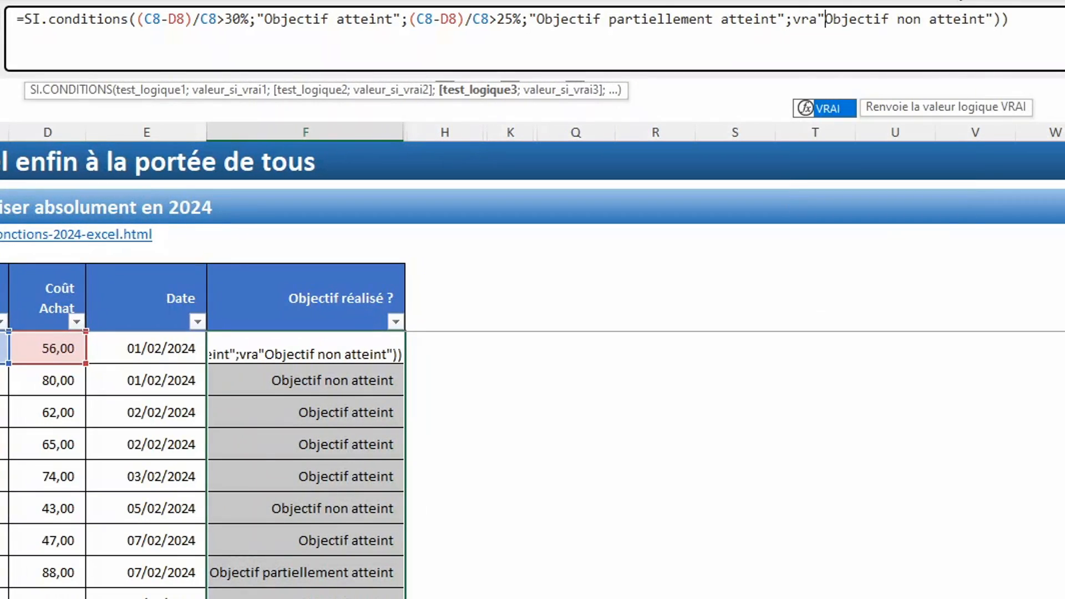
text(;)
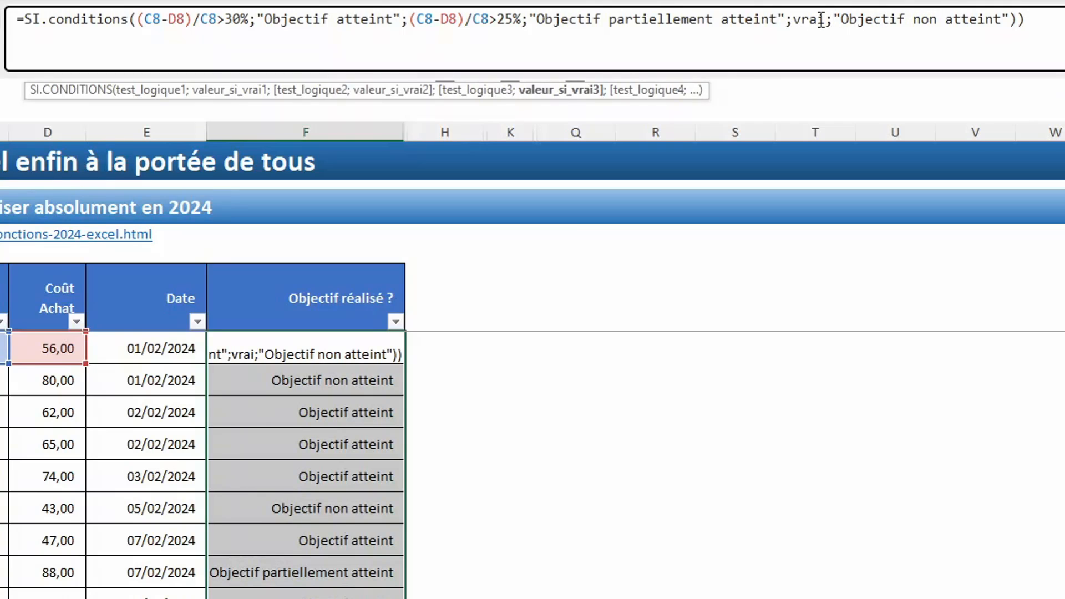
Delete the extra closing parenthesis and enter the SI.CONDITIONS formula in all selected cells of the "Objectif réalisé ?" column
click(1058, 20)
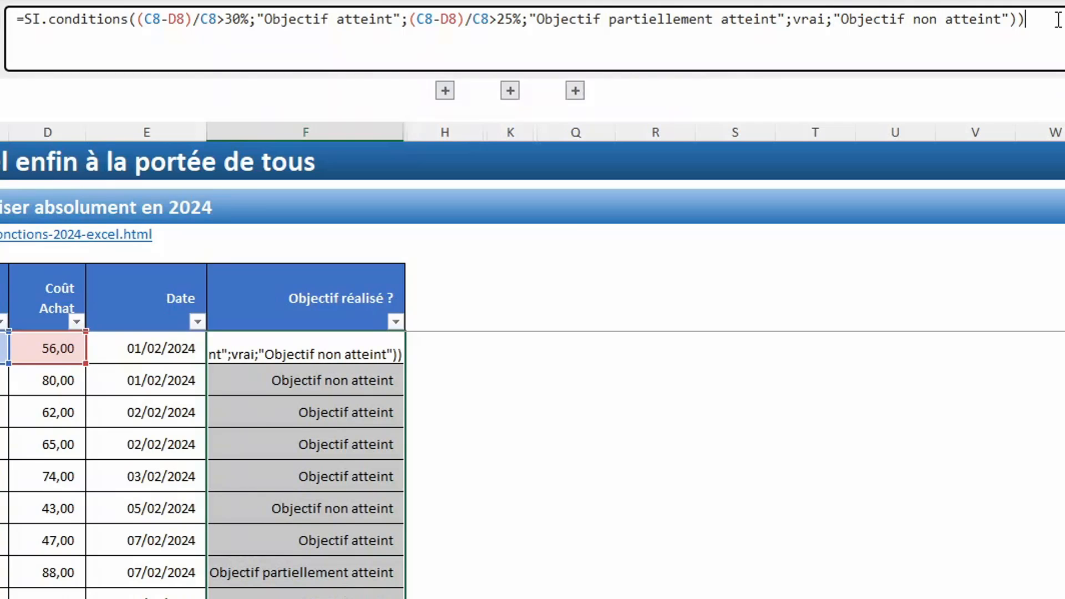
key(BackSpace)
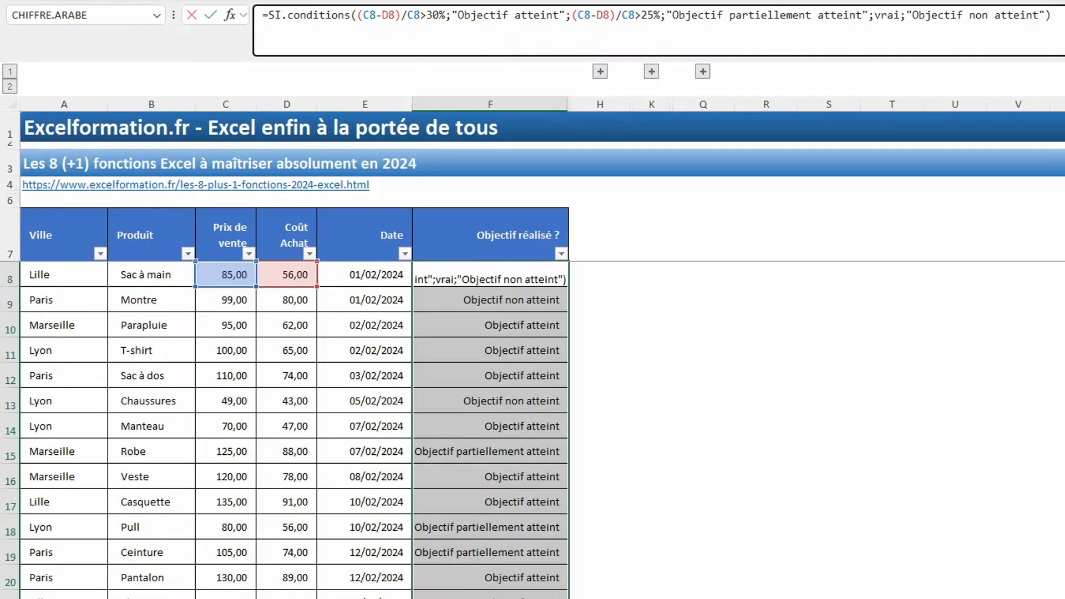
key(ctrl+Return)
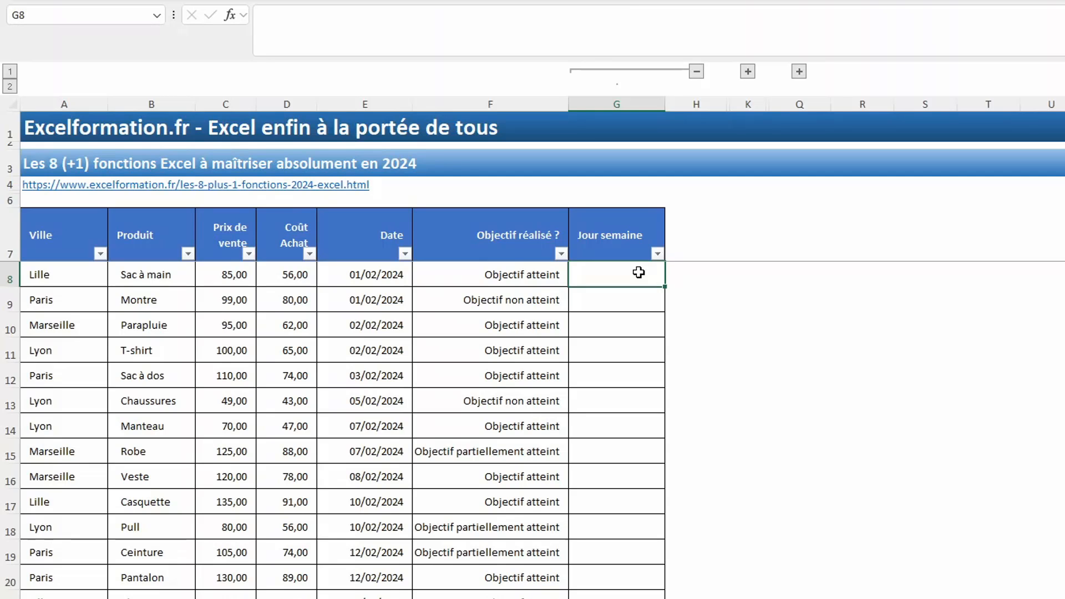
Start a SI.MULTIPLE formula in G8 with JOURSEM(E8;2) as the expression, numbering the weekdays from 1 (lundi) to 7 (dimanche)
text(=si)
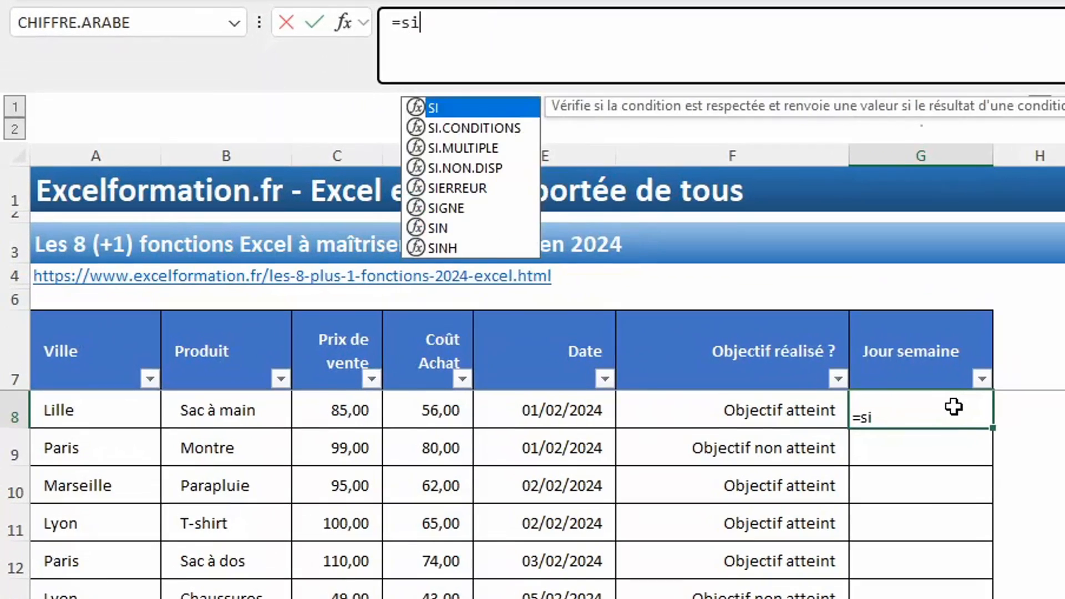
text(.multio)
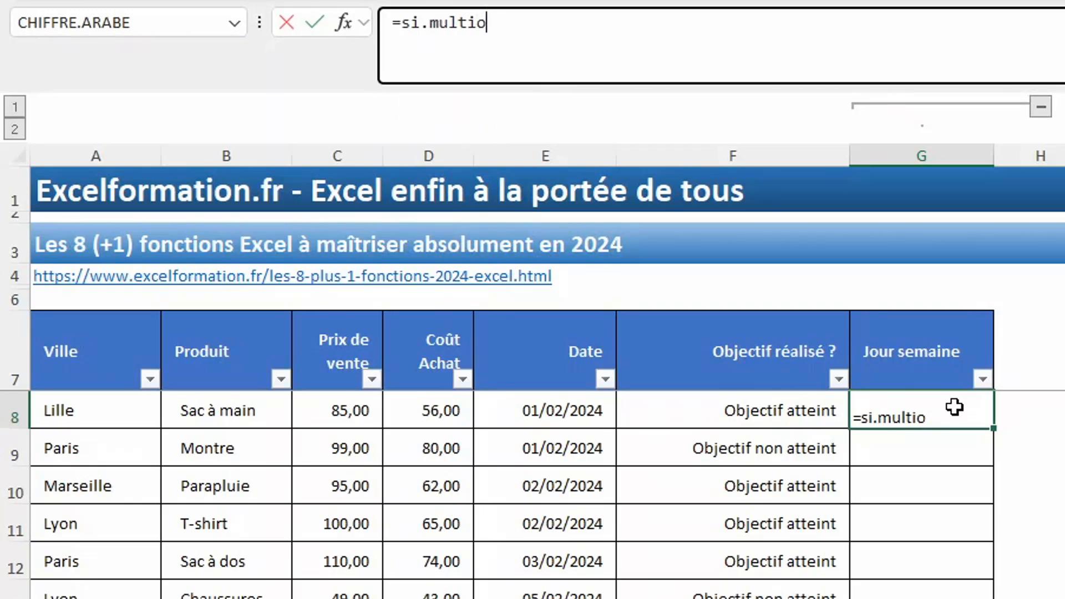
key(BackSpace)
text(ple()
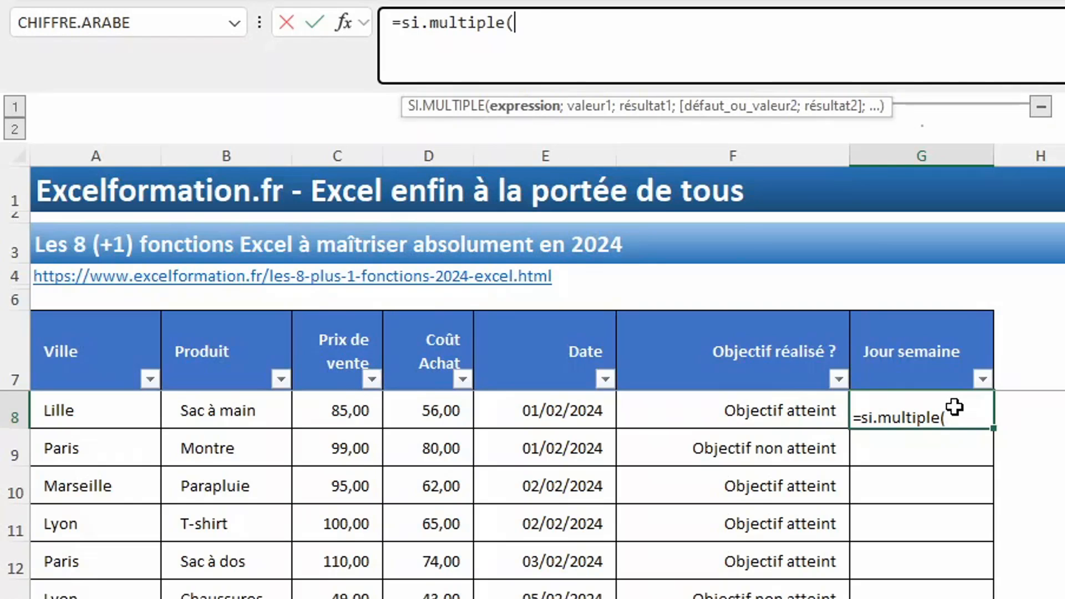
text(jourse)
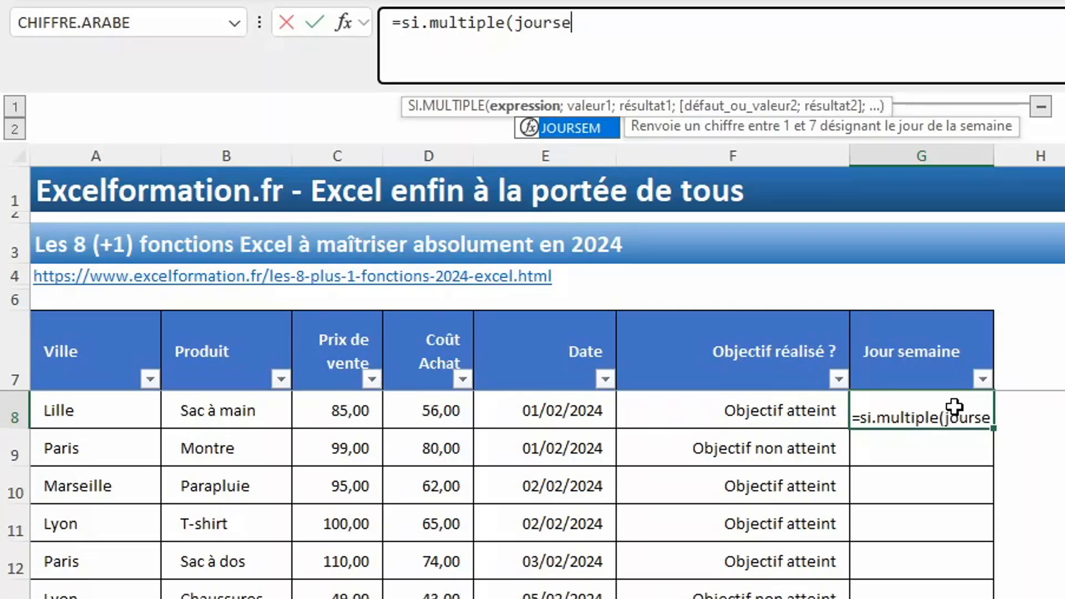
key(Tab)
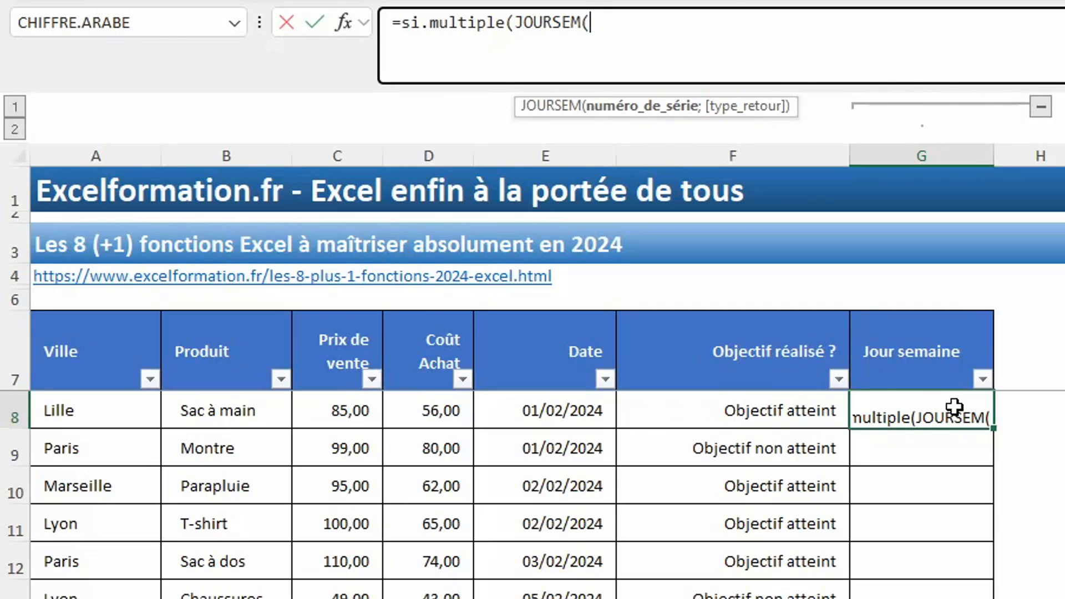
click(550, 408)
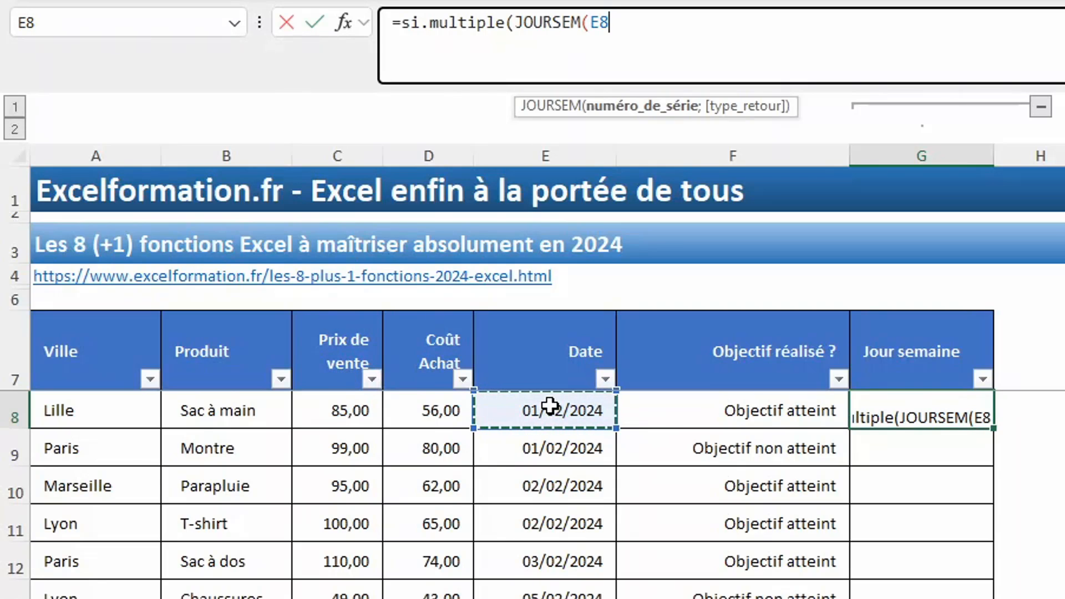
text(;)
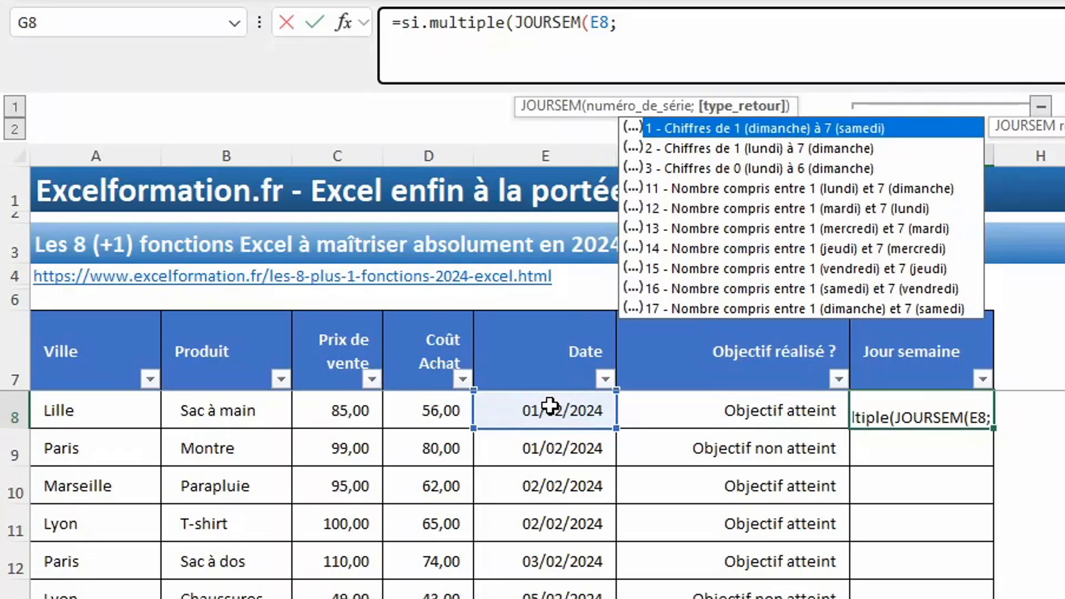
text(2)
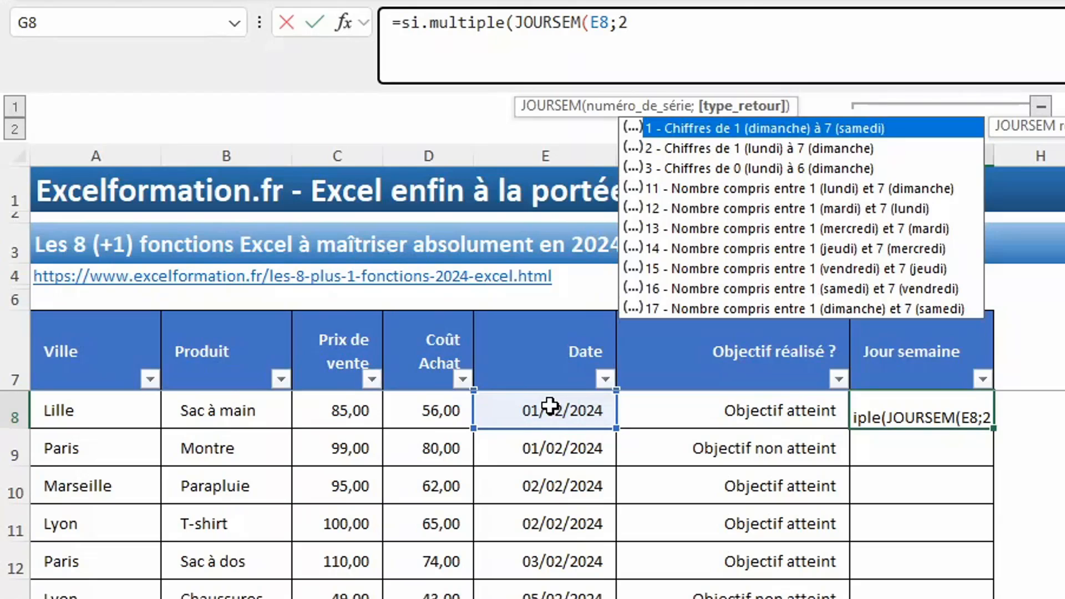
text())
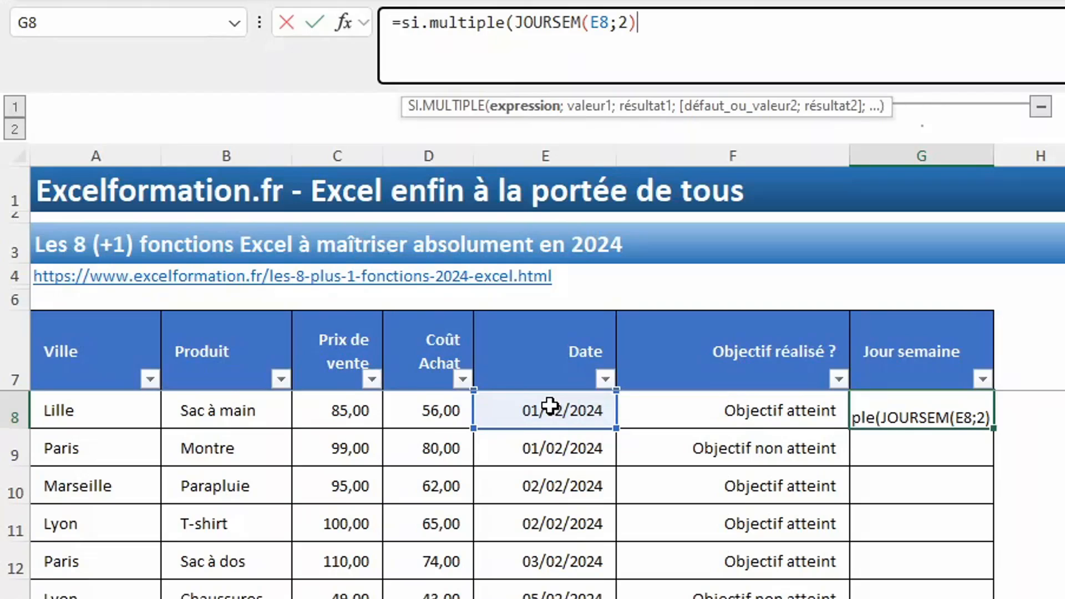
Add the value and result pairs 1 "Lundi", 2 "Mardi", 3 "Mercredi", 4 "Jeudi", 5 "Samedi" and 6 "Dimanche" to the SI.MULTIPLE formula
text(;)
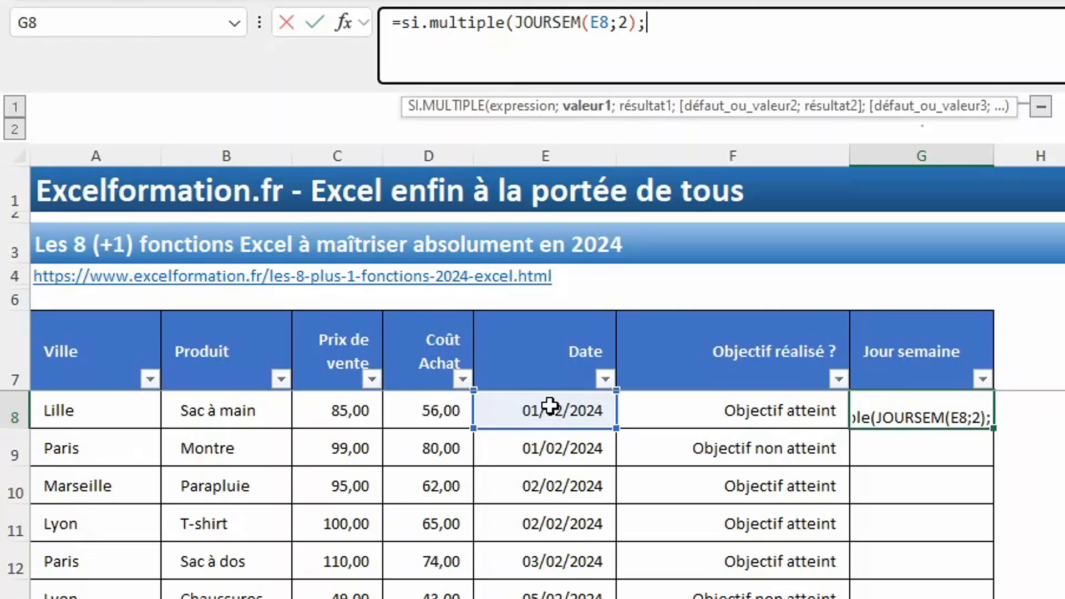
text(1)
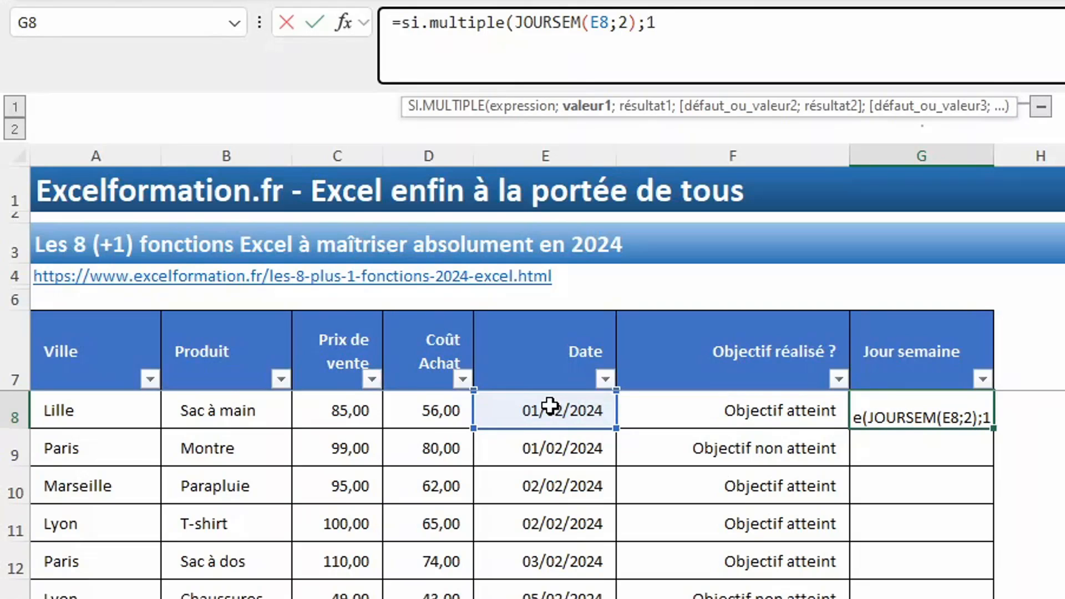
text(;"Lun)
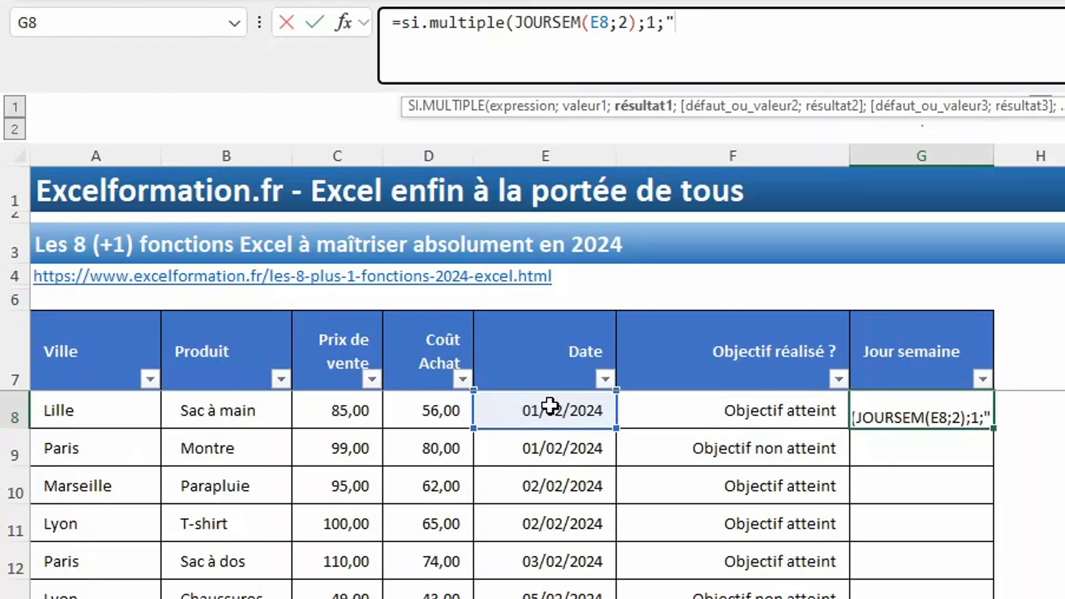
text(di")
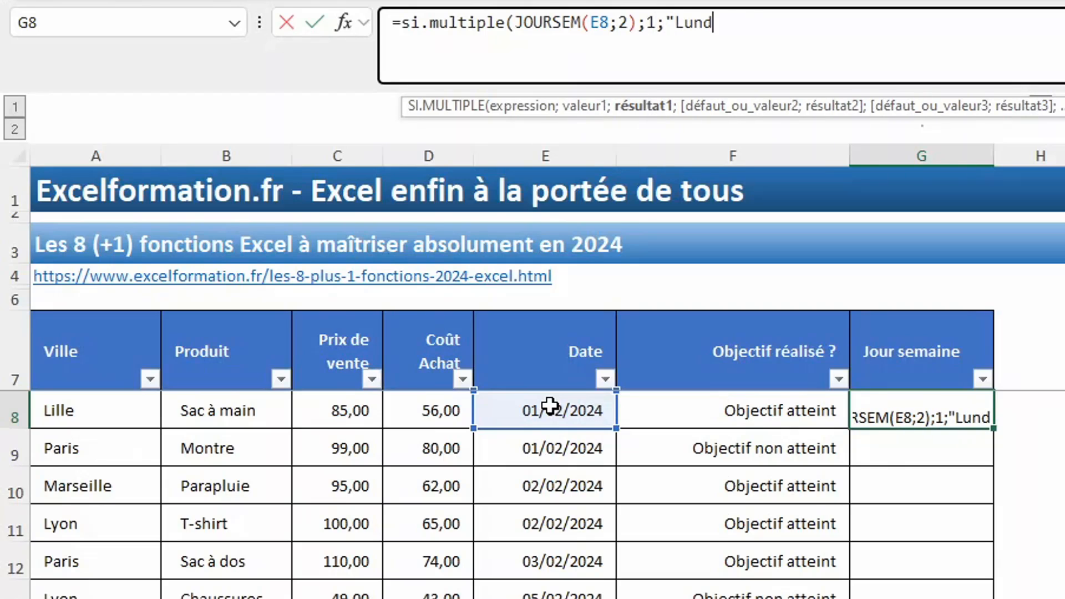
text(;2;"Mardi";3;"Mercredi";4;"Jeudi";5;"Vendredi";6;"Samedi";)
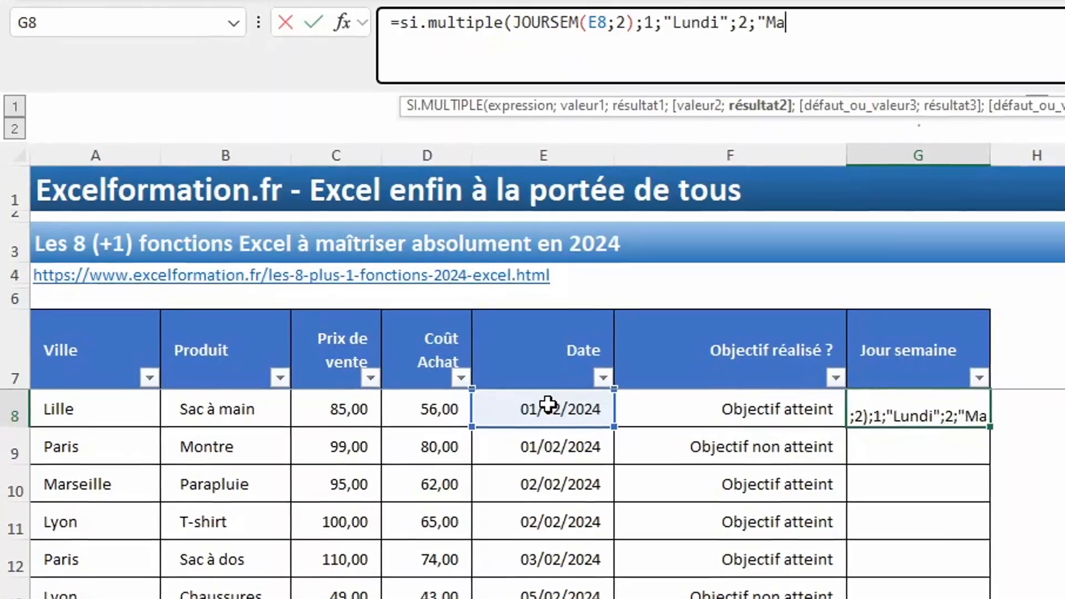
text(6;"Dimanche")
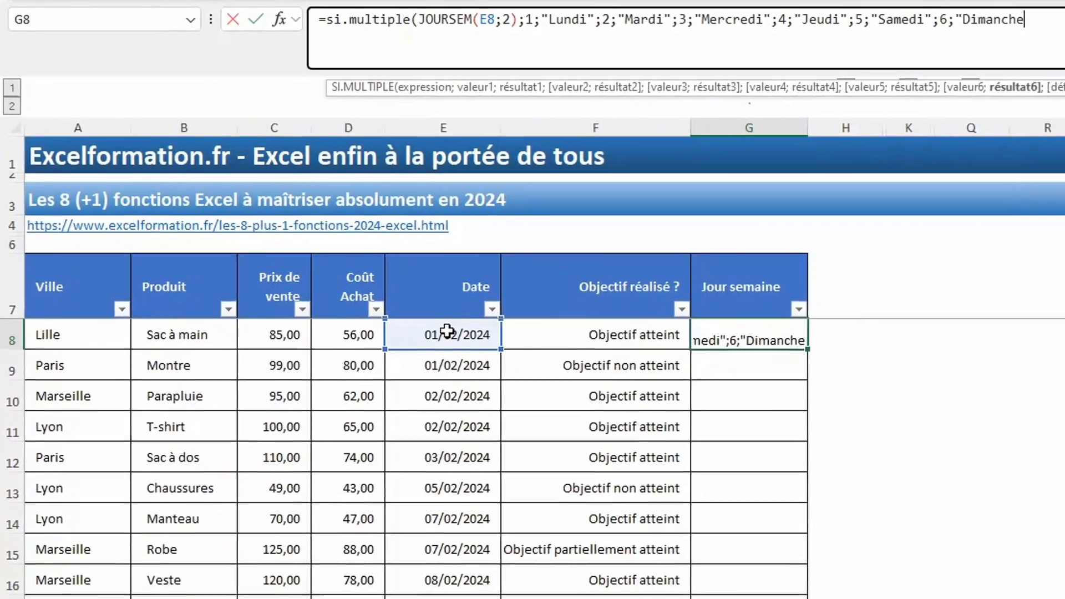
Insert "Vendredi";6; before "Samedi" in the G8 formula and add the closing parenthesis after "Dimanche"
click(948, 20)
text("Vendredi";6;)
text())
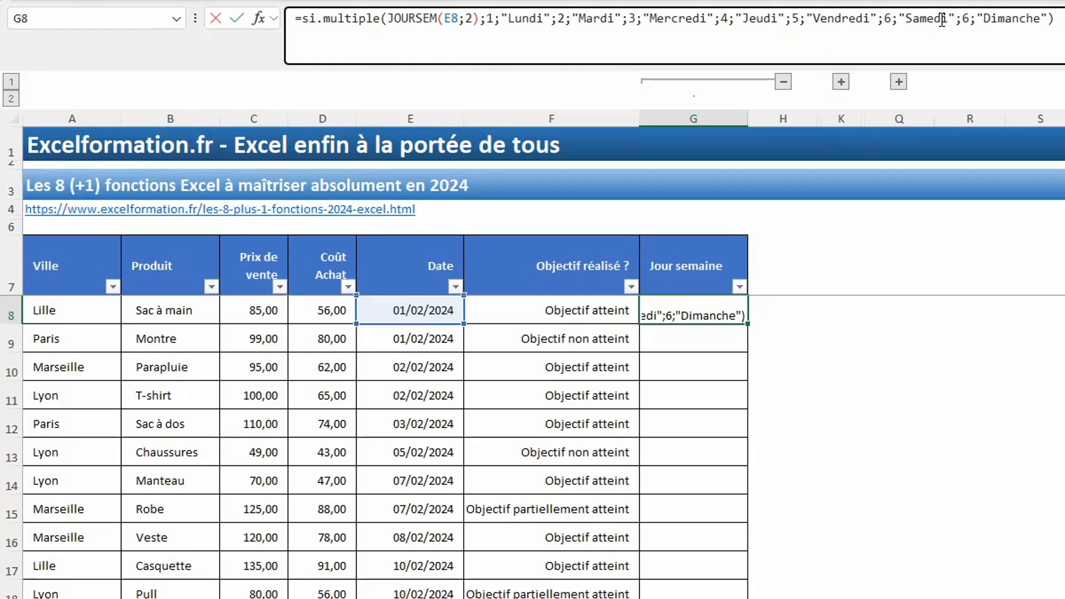
Enter the SI.MULTIPLE formula in G8 and fill it down the whole "Jour semaine" column
key(Return)
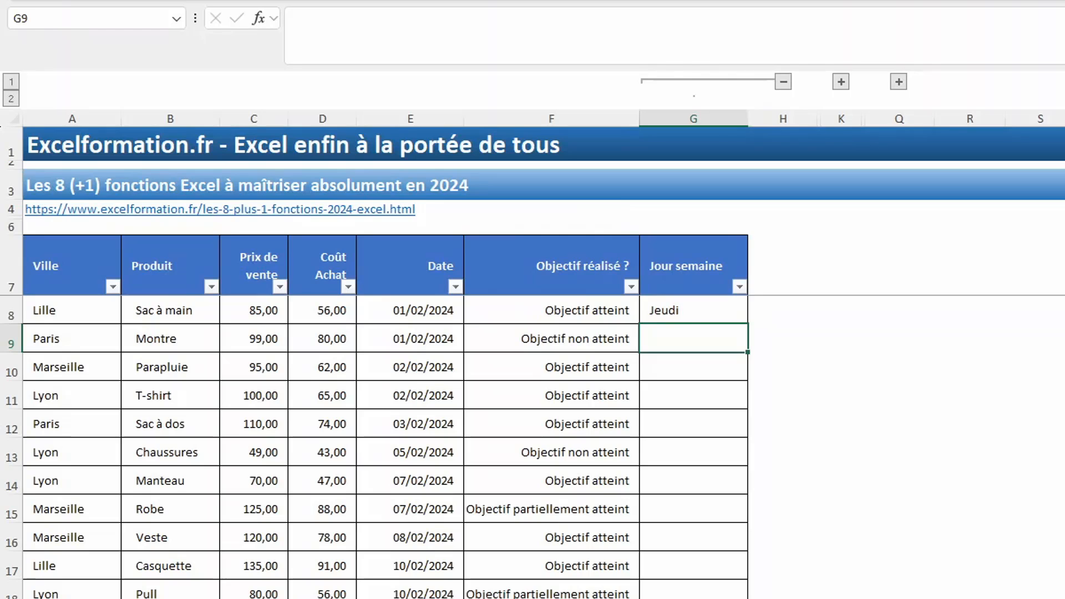
click(691, 311)
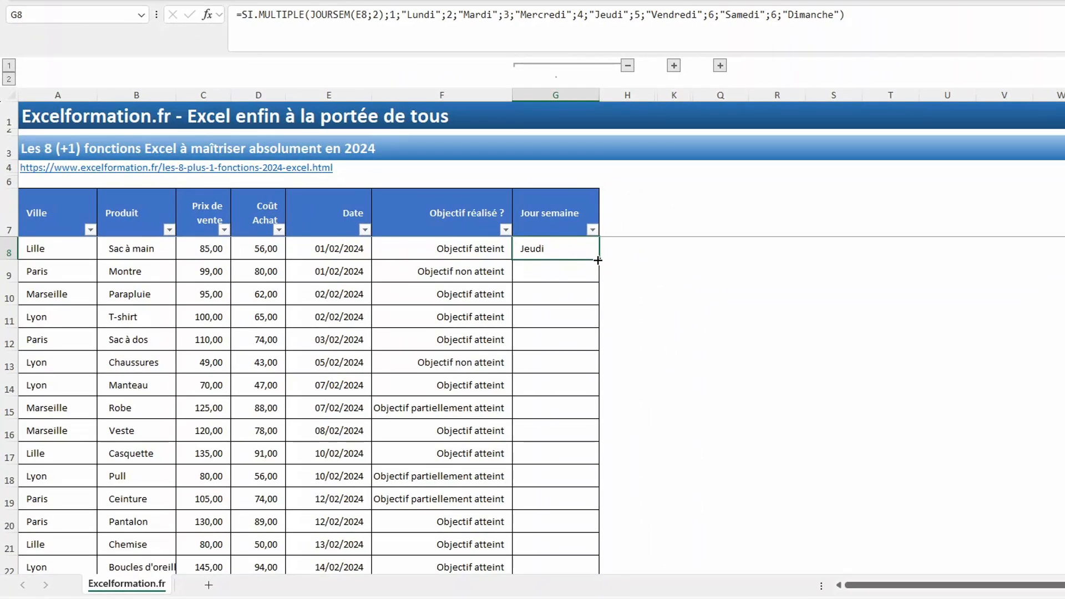
double_click(610, 265)
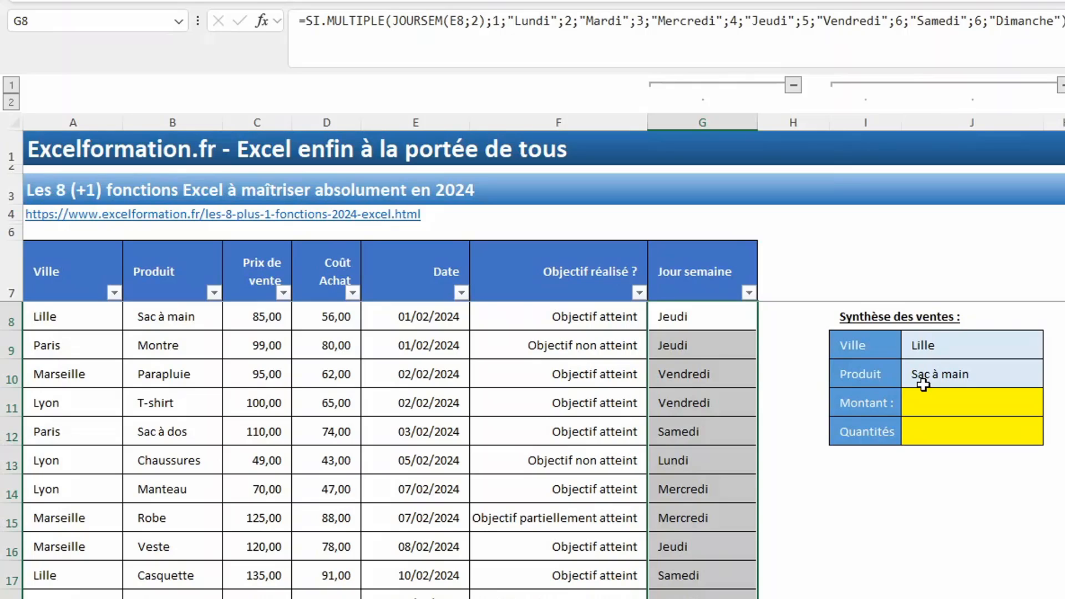
Start a SOMME.SI.ENS formula in the Montant cell J11 with the selling prices C8:C37 as the sum range
click(934, 406)
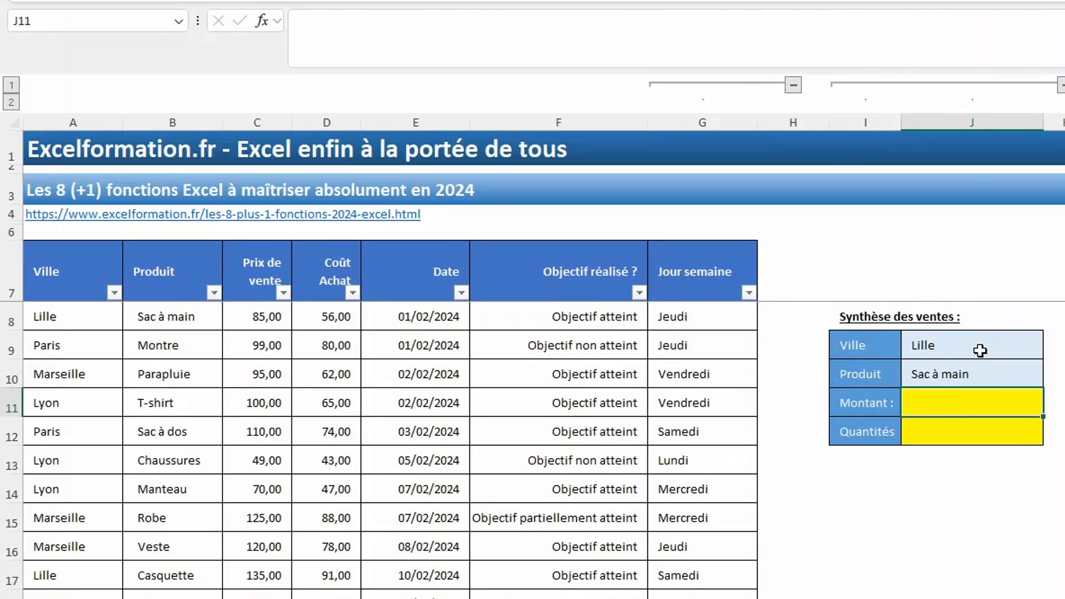
text(=som)
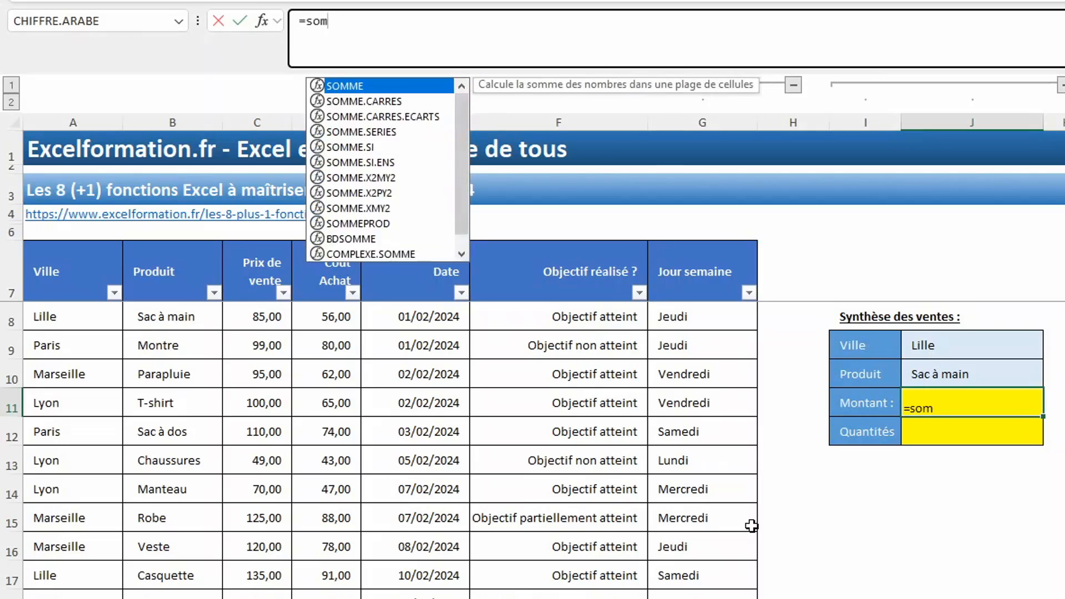
text(me.Si)
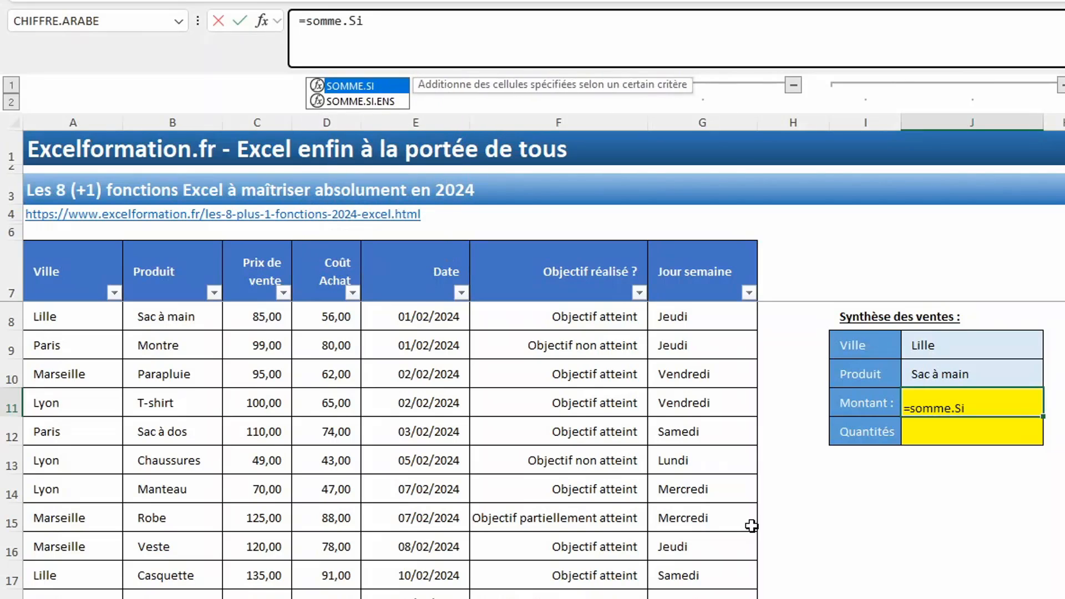
text(.ens()
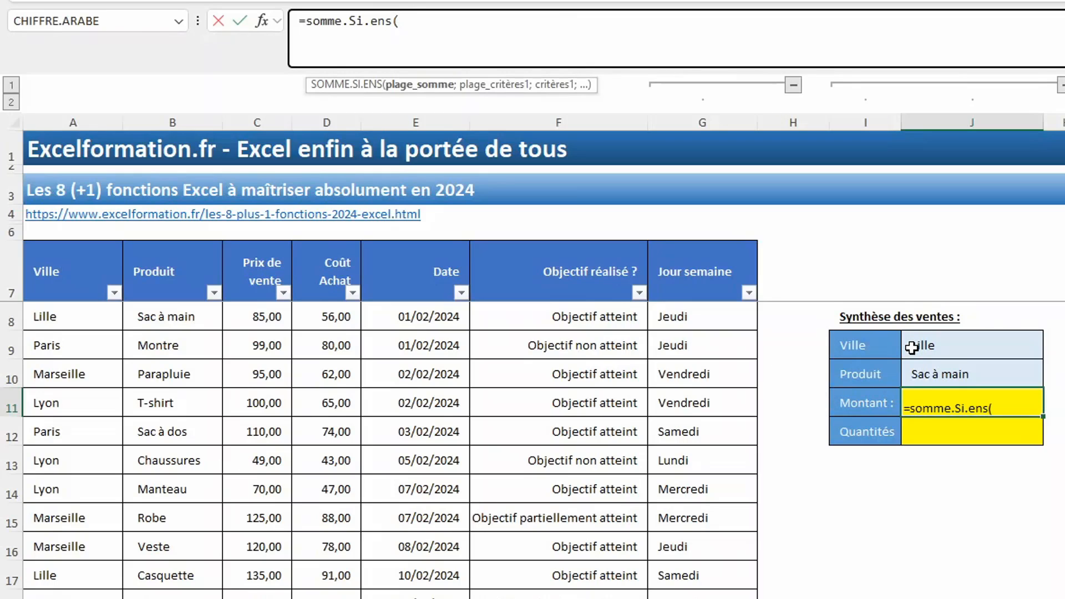
click(262, 320)
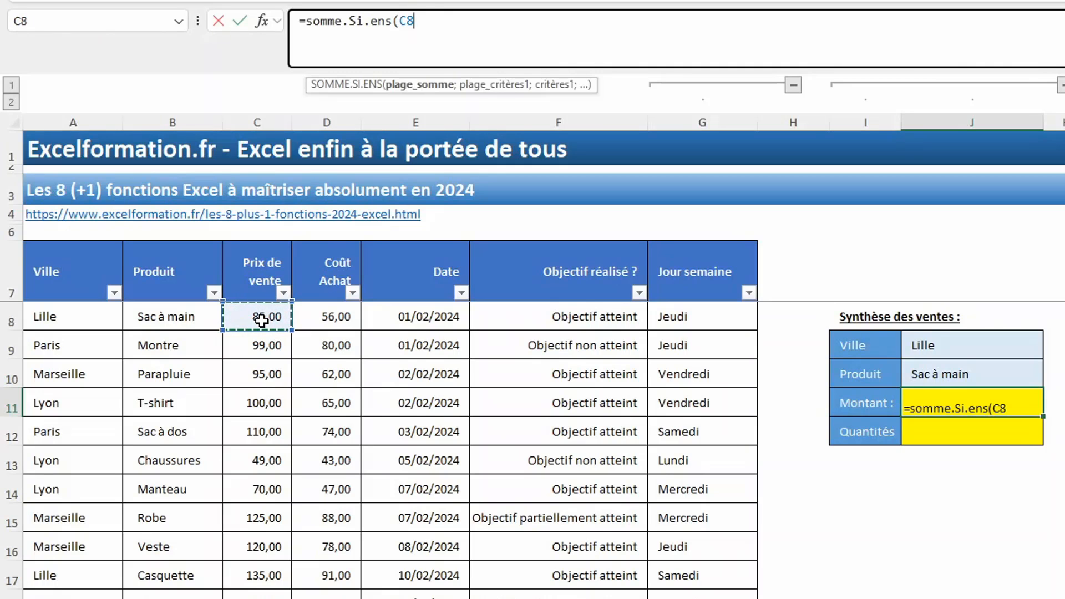
key(ctrl+shift+Down)
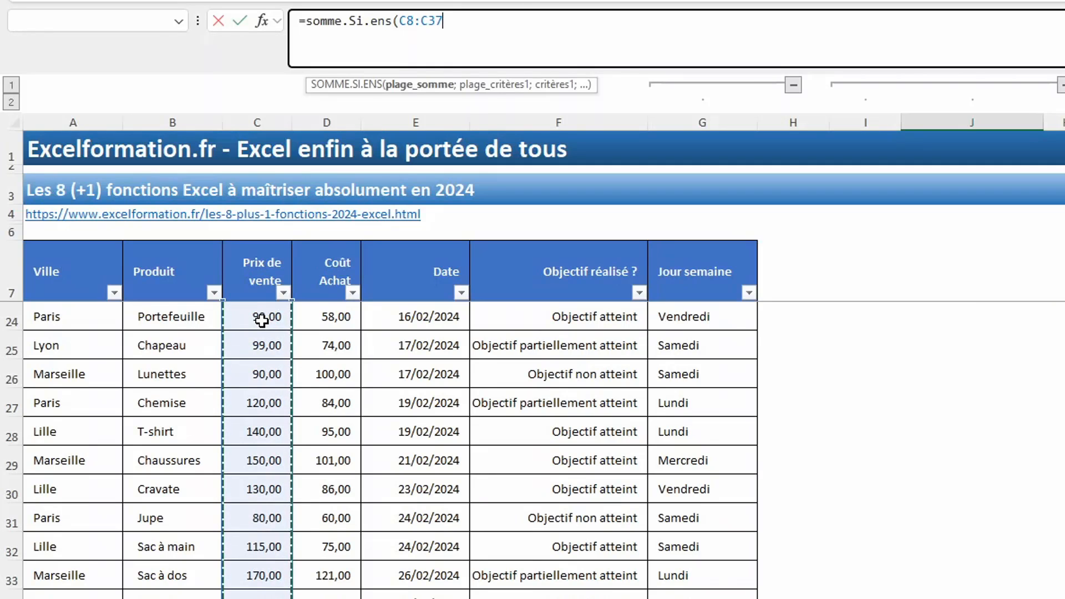
text(;)
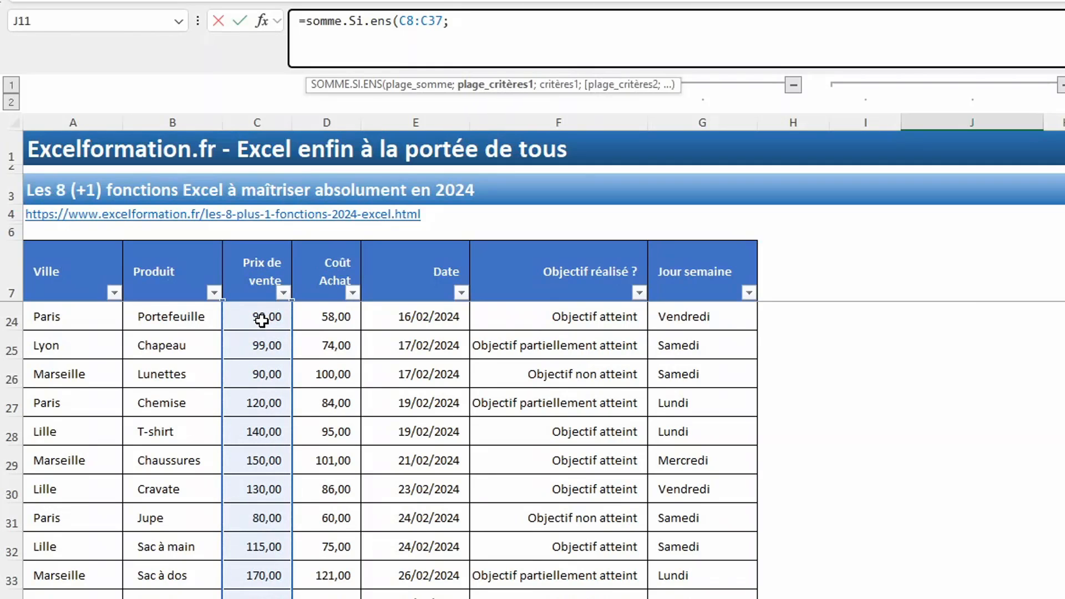
Add the Ville range as the first criteria range with J9 as its criterion, extending the range upward to A9:A37
key(Left)
key(Left)
key(Left)
key(Left)
key(Left)
key(Left)
key(Left)
key(Left)
key(Left)
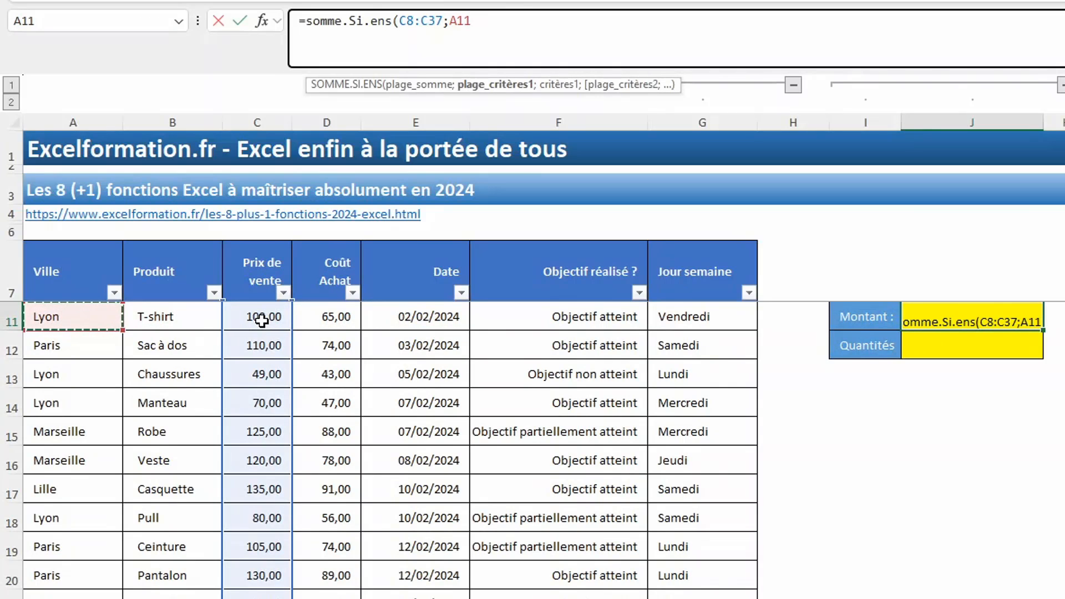
key(ctrl+shift+Down)
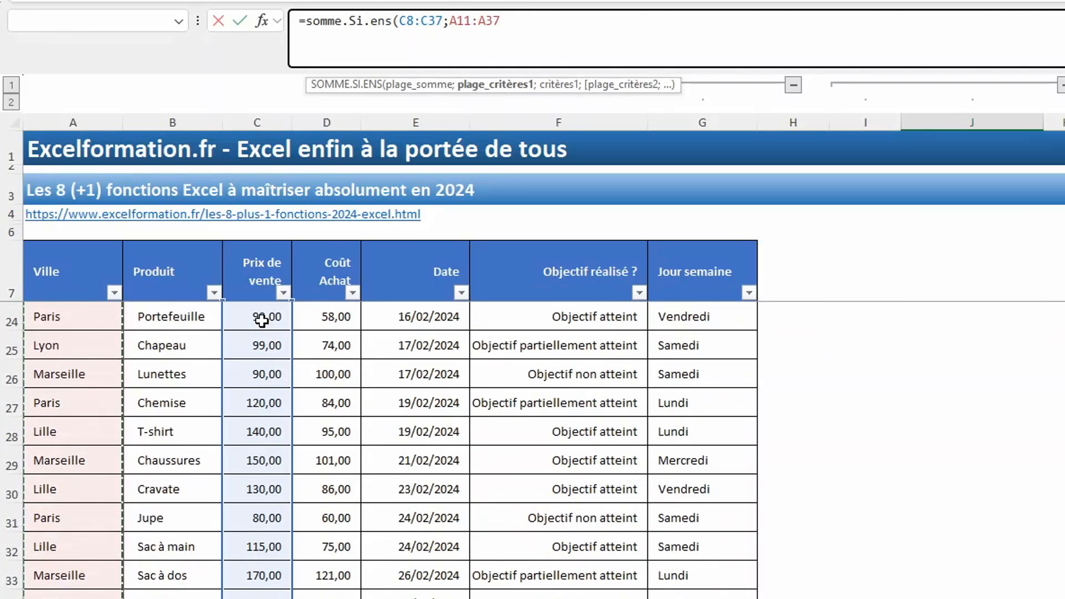
text(;)
key(Up)
key(Up)
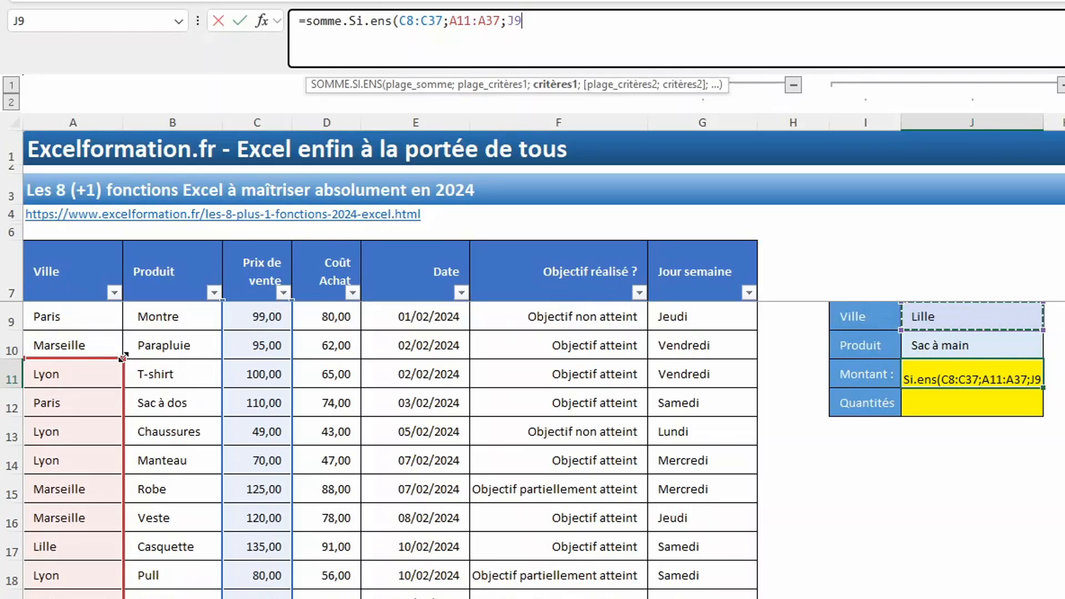
drag(123, 359, 126, 301)
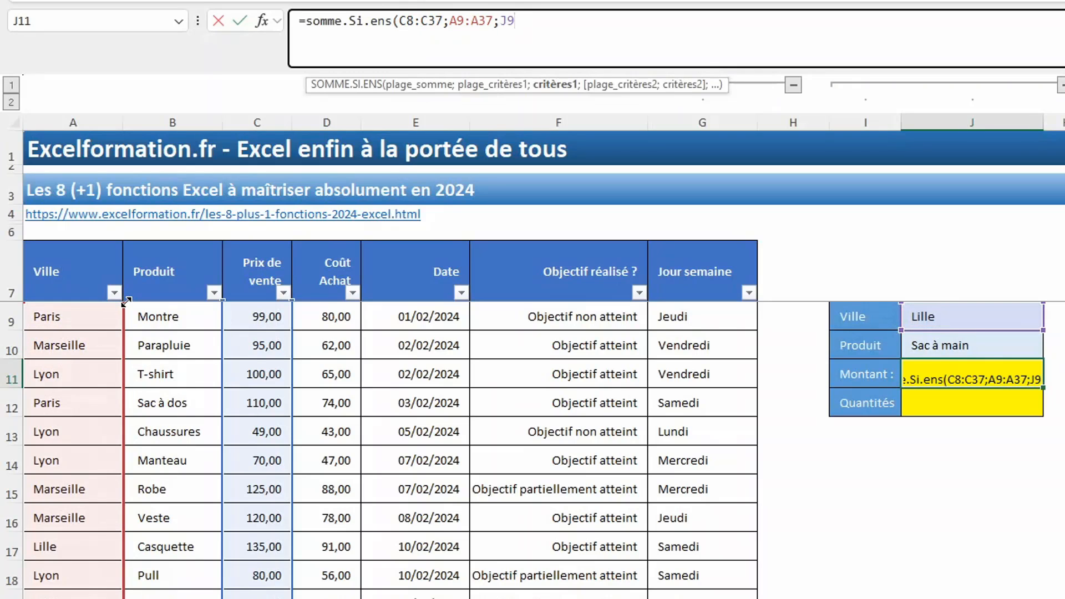
Add the Produit range B9:B37 as the second criteria range with J10 as its criterion
text(;)
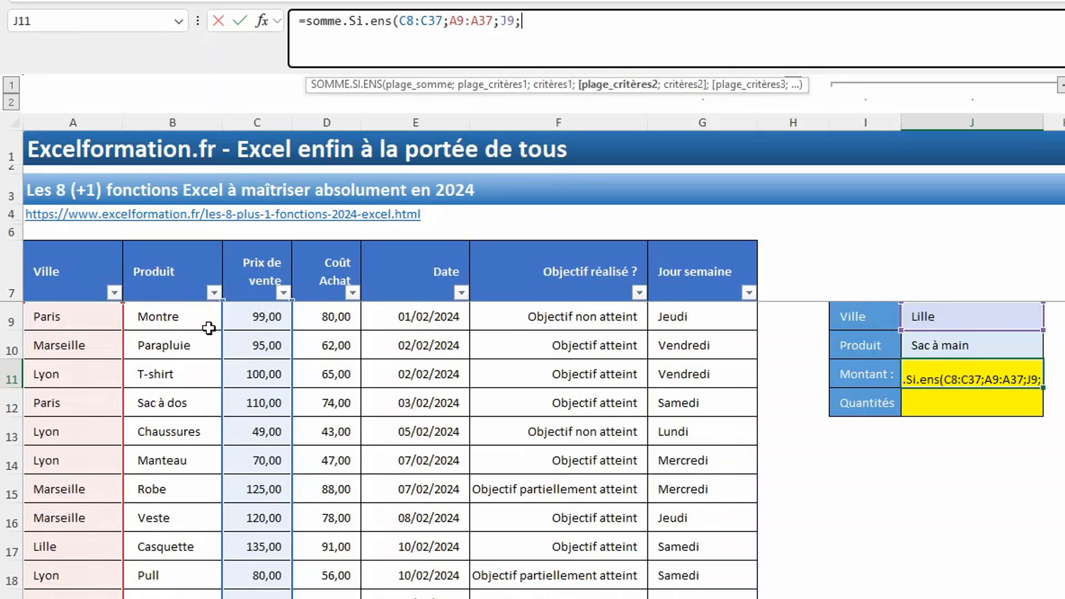
click(178, 315)
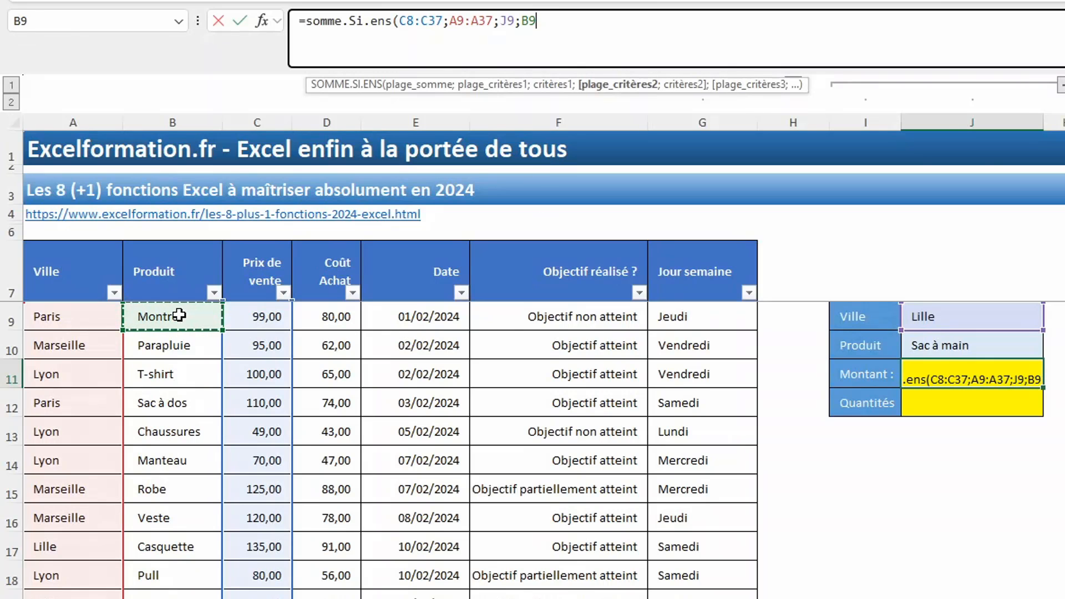
key(ctrl+shift+Down)
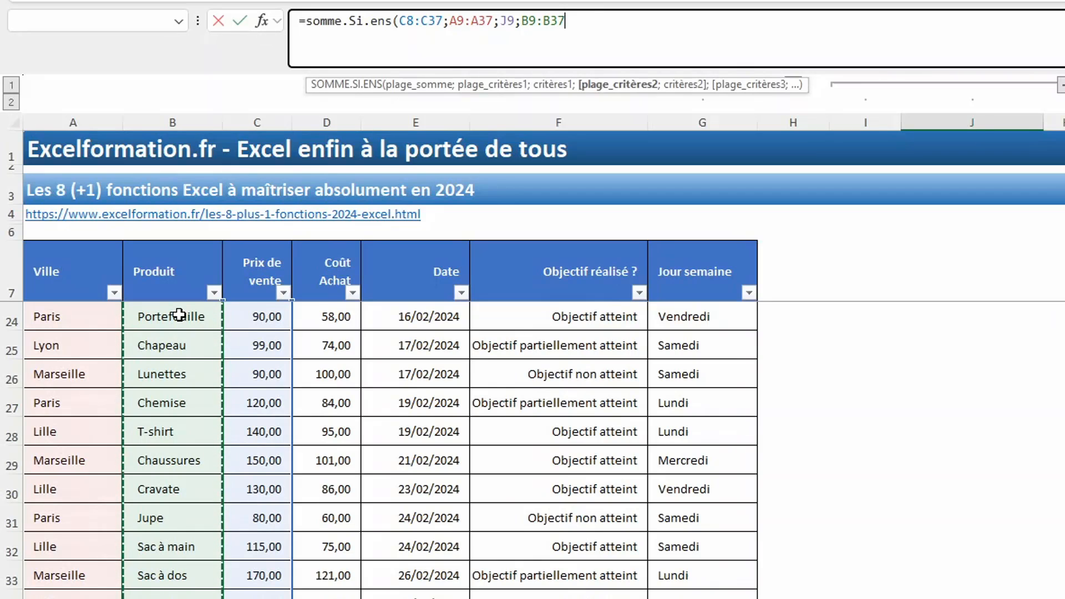
text(;)
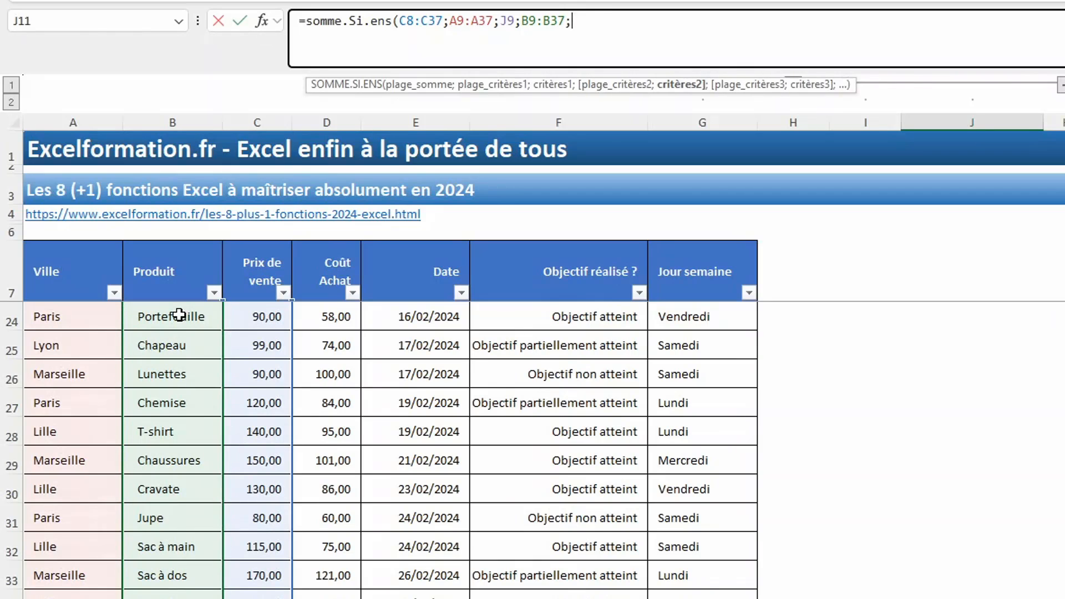
key(Up)
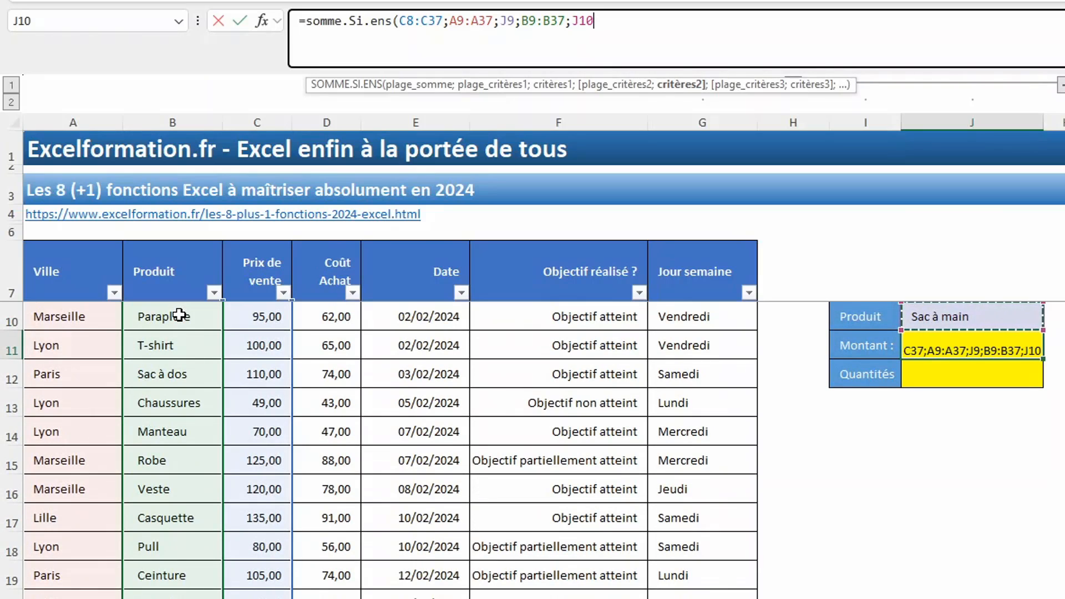
Confirm the SOMME.SI.ENS formula in J11 and test the Produit criterion in J10 with Parapluie and finally Casquette
key(Return)
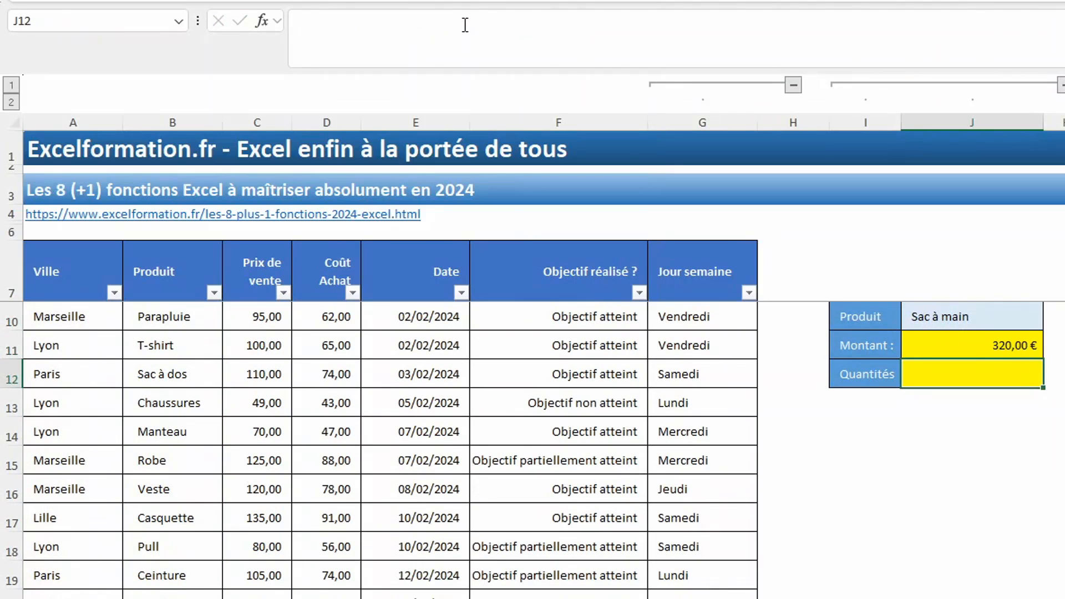
scroll(781, 391, up, 1)
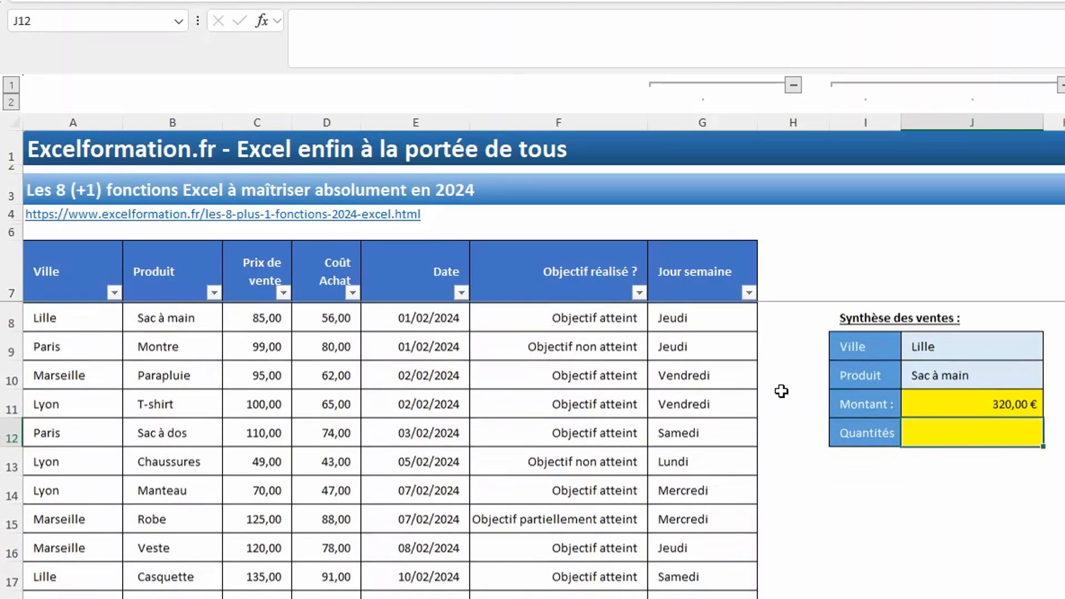
click(972, 371)
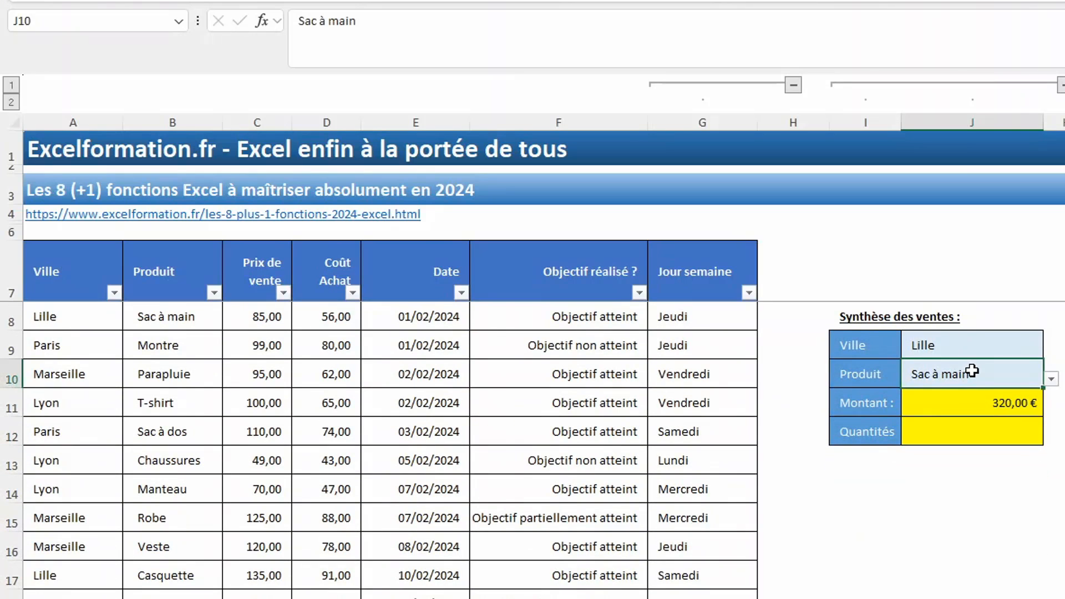
click(1051, 379)
click(976, 431)
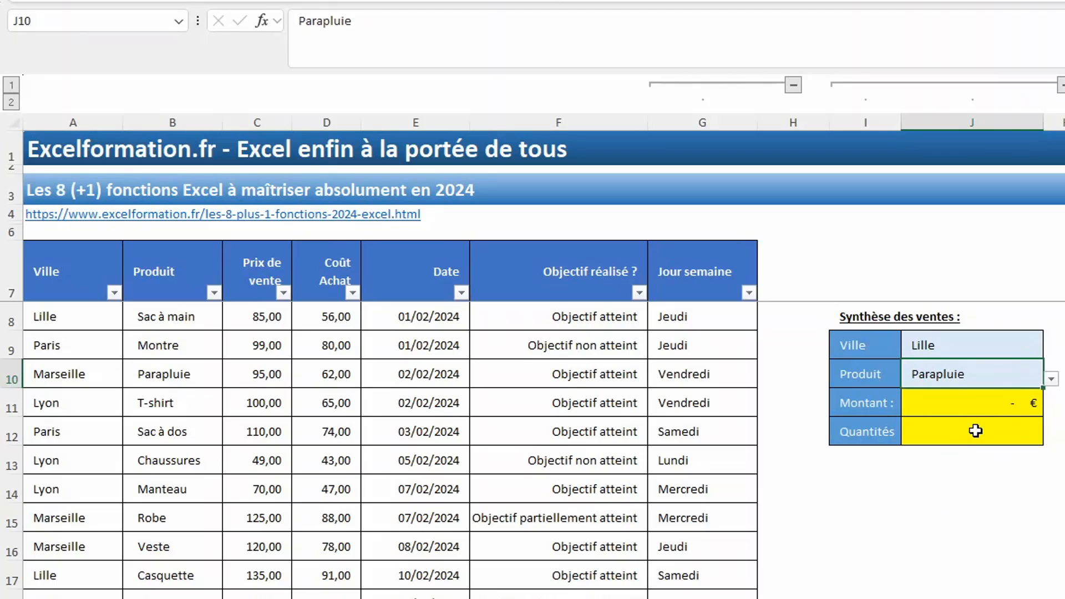
click(1052, 379)
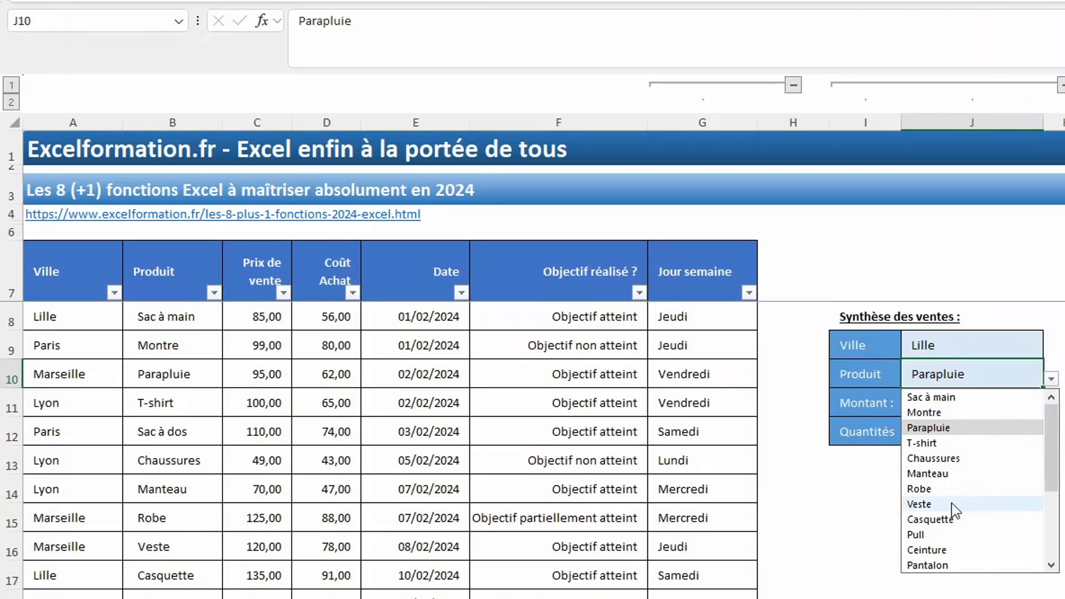
click(950, 520)
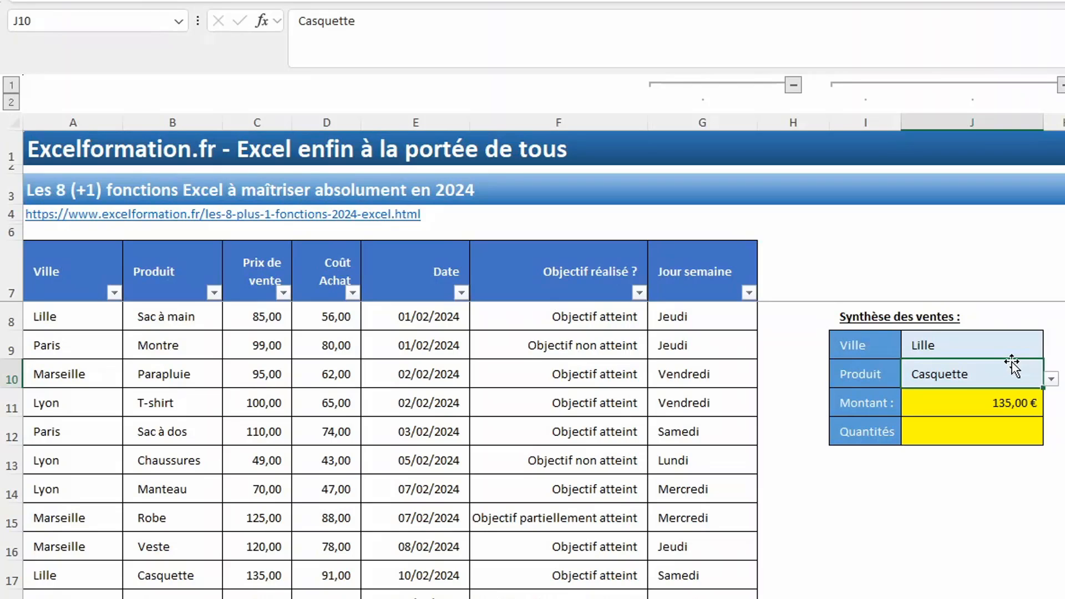
Copy the SOMME.SI.ENS formula text from the Montant cell J11 into the Quantités cell J12
click(1001, 401)
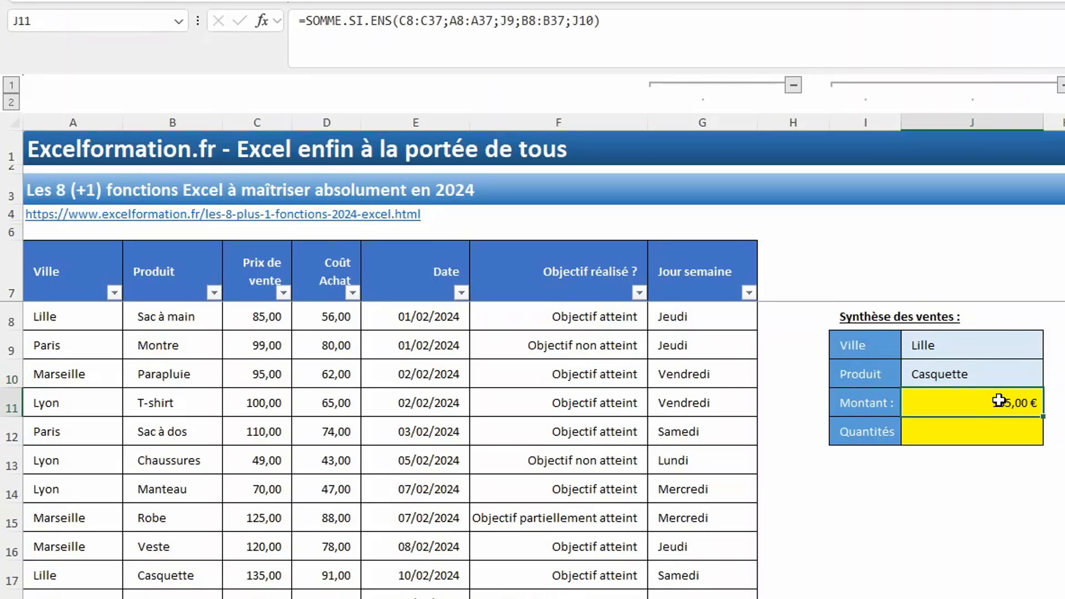
triple_click(663, 28)
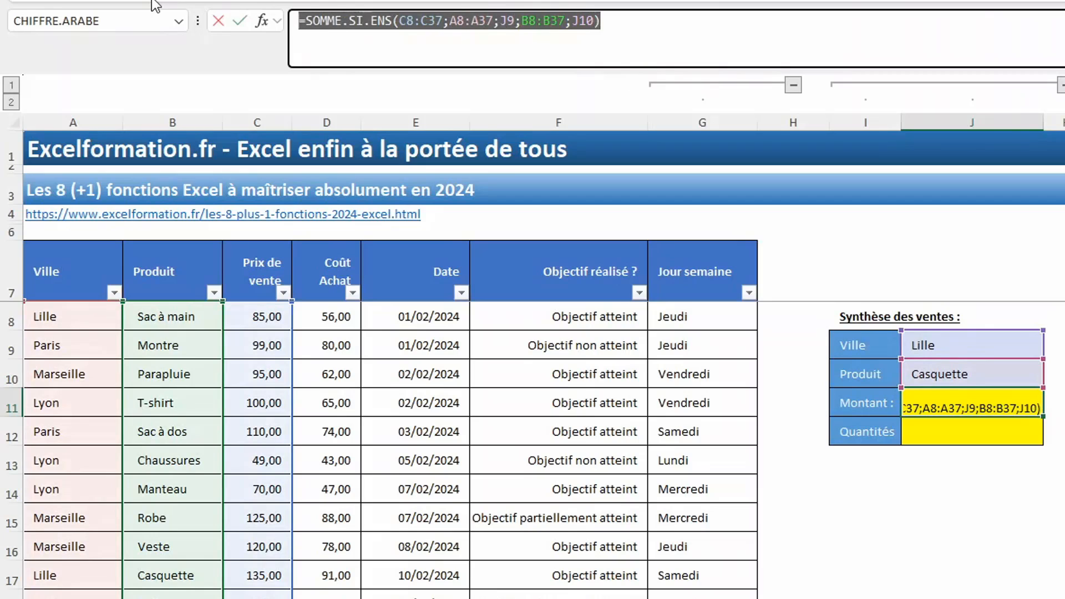
key(Escape)
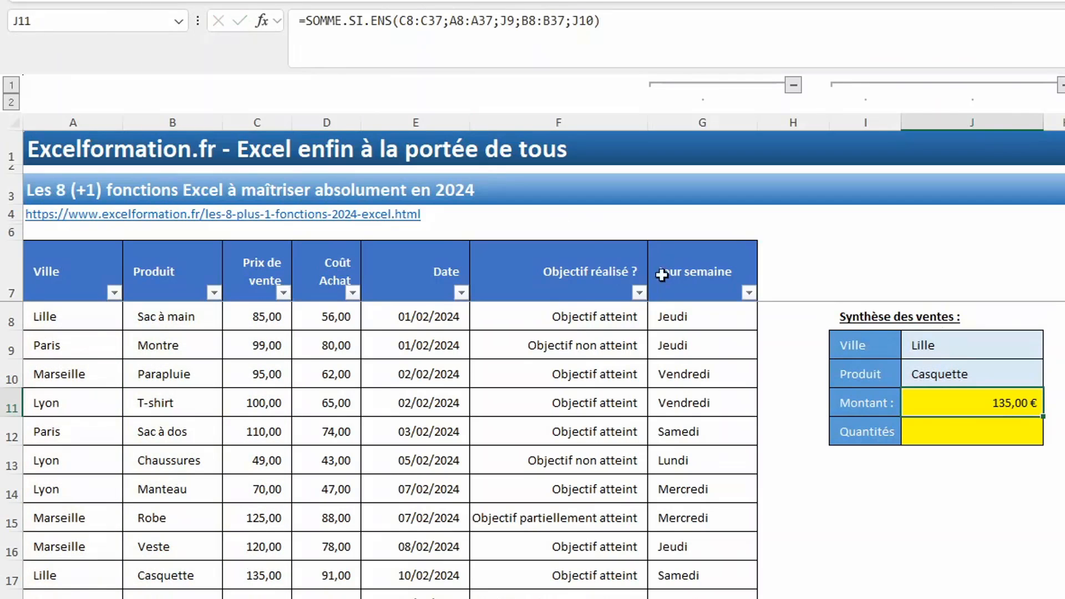
click(953, 425)
click(727, 33)
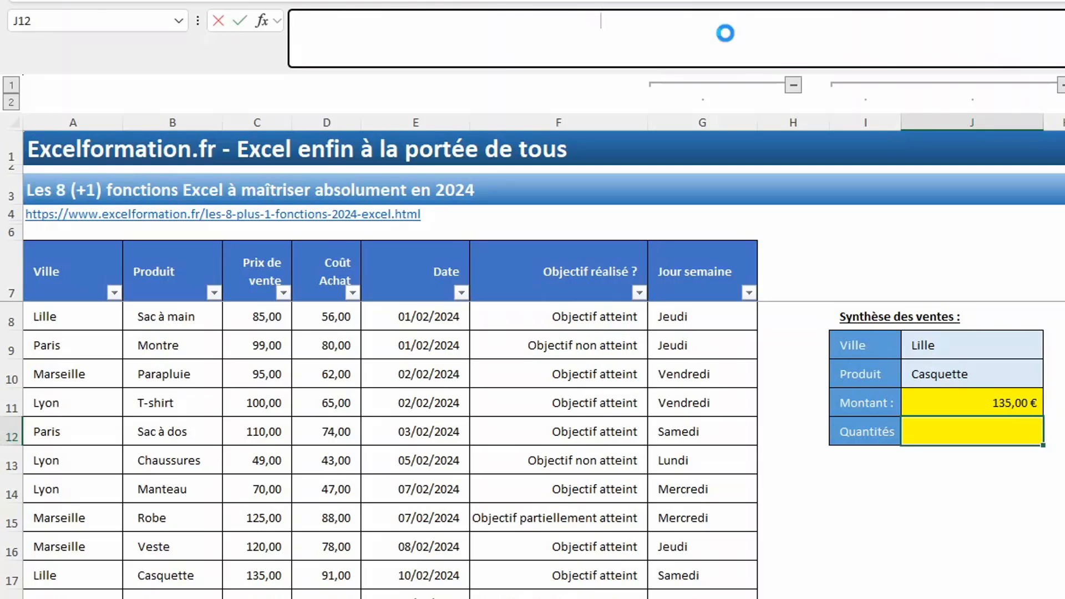
key(ctrl+v)
Replace SOMME with nb in the J12 formula so that it uses the NB.SI.ENS function
click(343, 20)
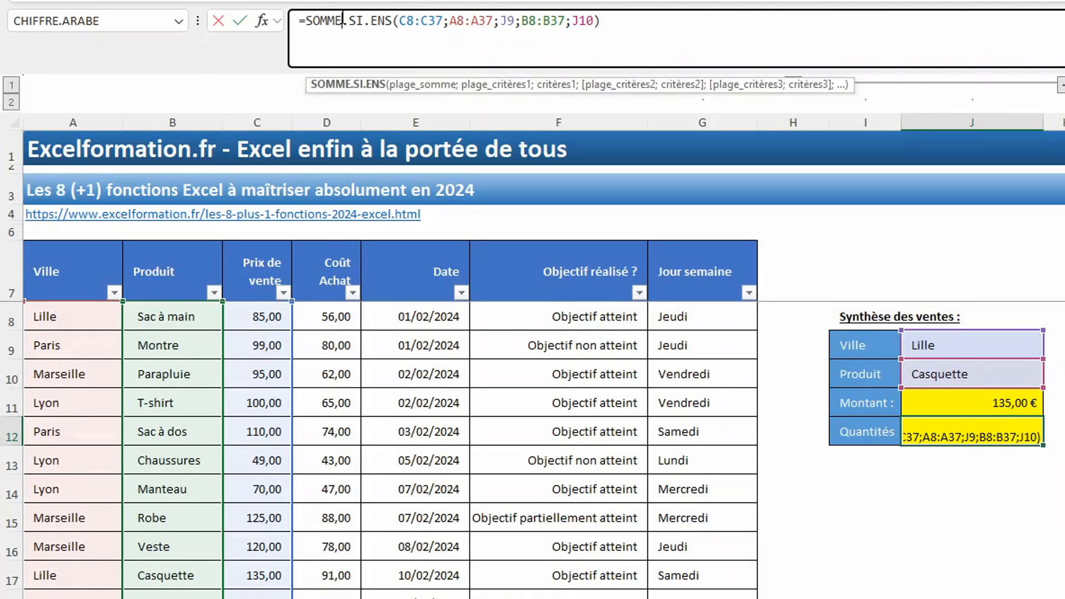
key(BackSpace)
key(BackSpace)
key(BackSpace)
key(BackSpace)
key(BackSpace)
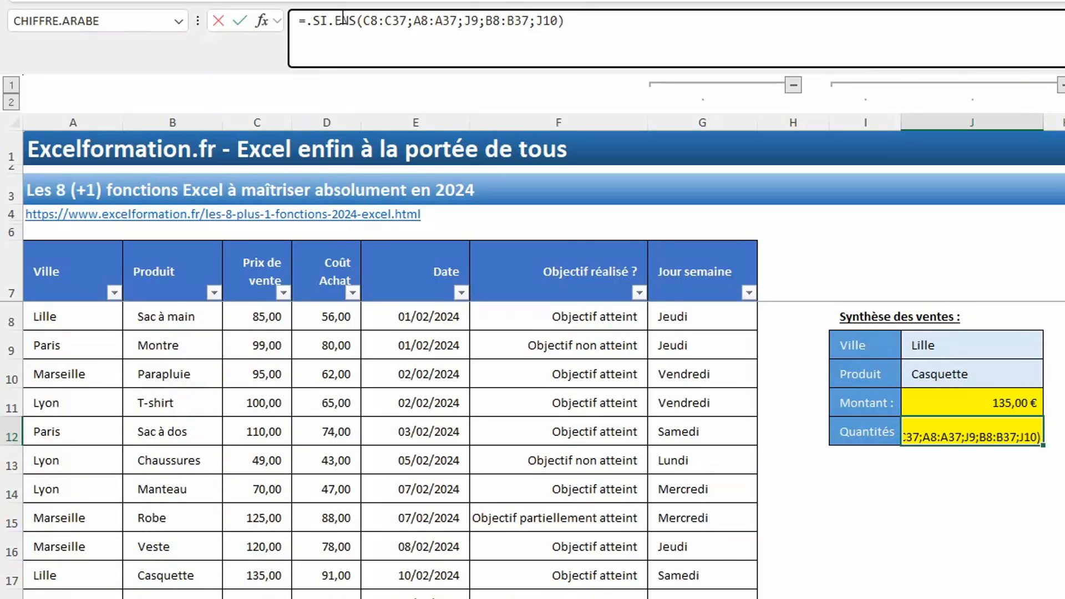
text(nb)
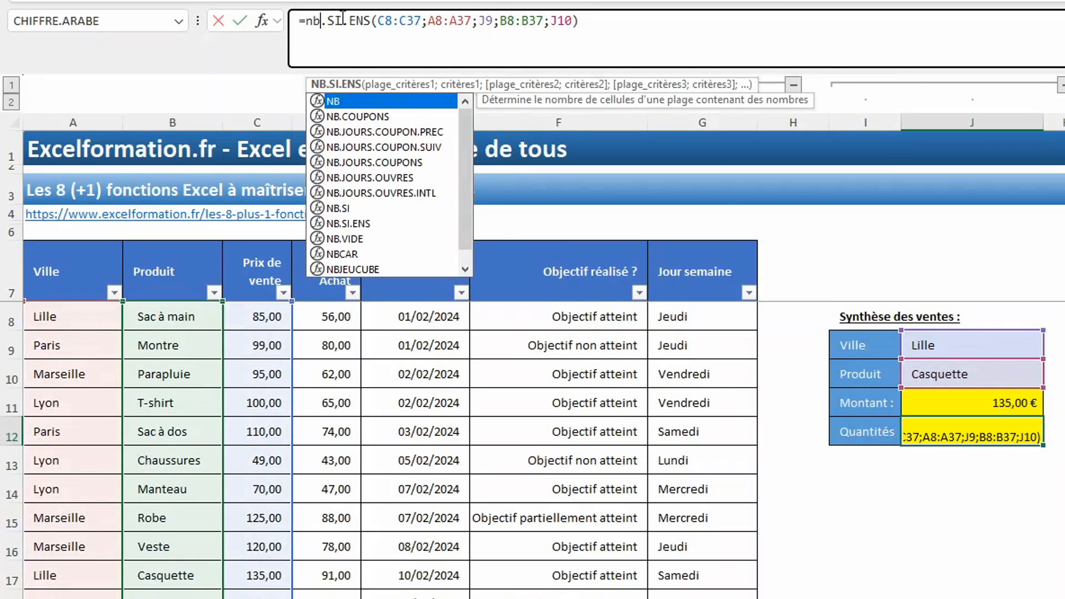
Remove the sum range C8:C37 from the J12 formula and confirm it as NB.SI.ENS(A8:A37;J9;B8:B37;J10)
click(418, 22)
key(BackSpace)
key(BackSpace)
key(BackSpace)
key(BackSpace)
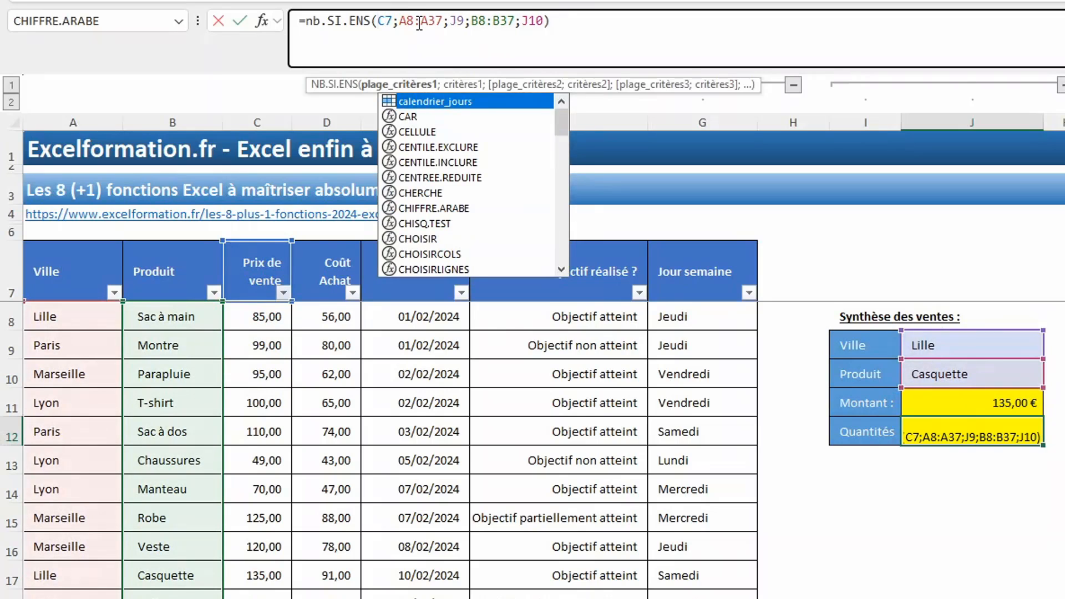
key(BackSpace)
key(Delete)
key(Delete)
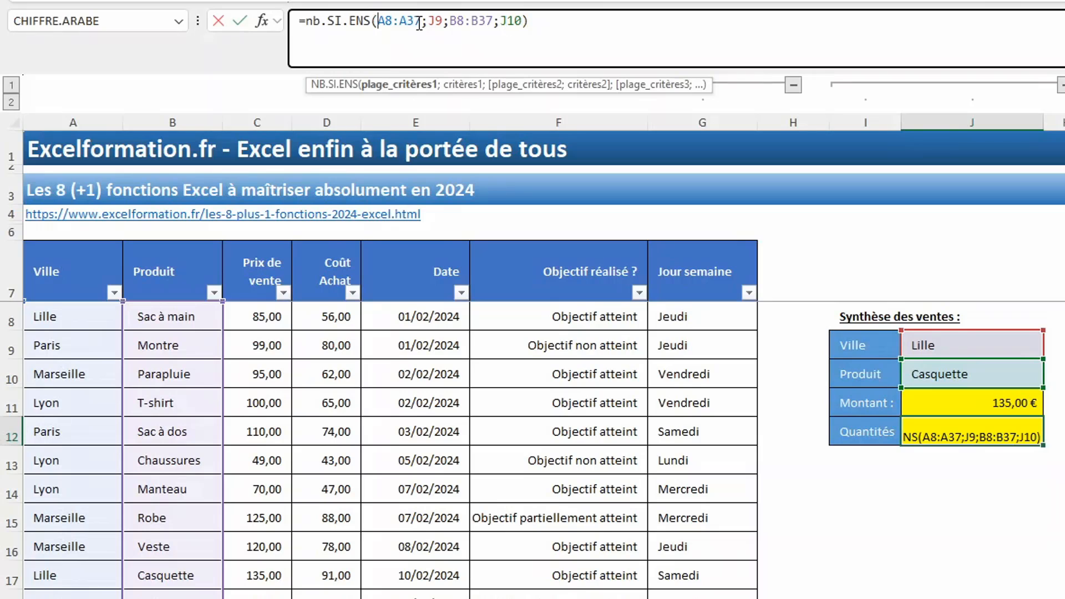
key(Return)
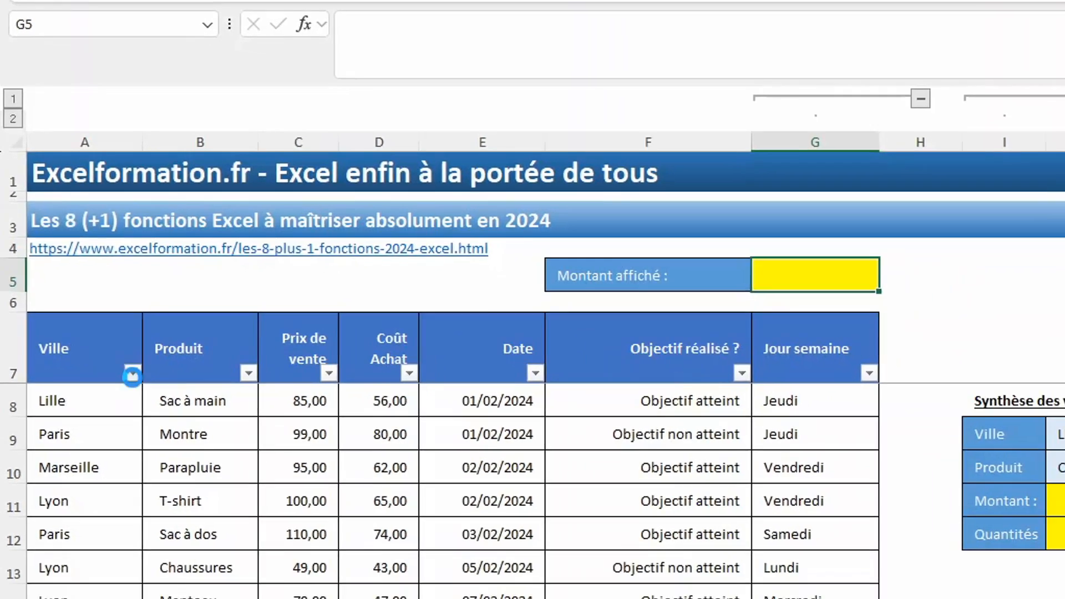
Filter the Ville column of the sales table to show only Lille
click(132, 375)
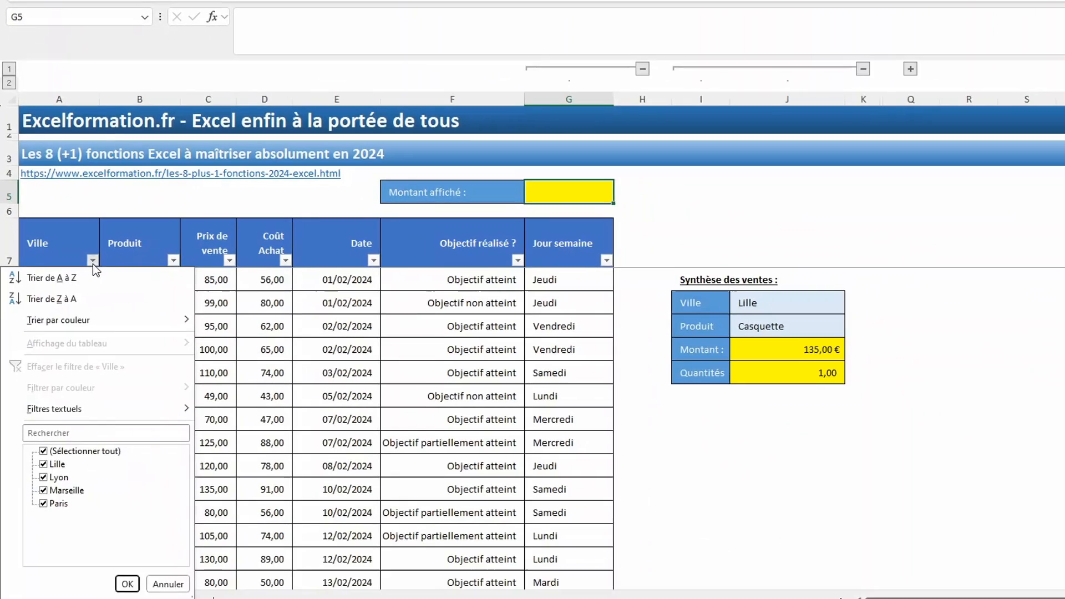
click(76, 444)
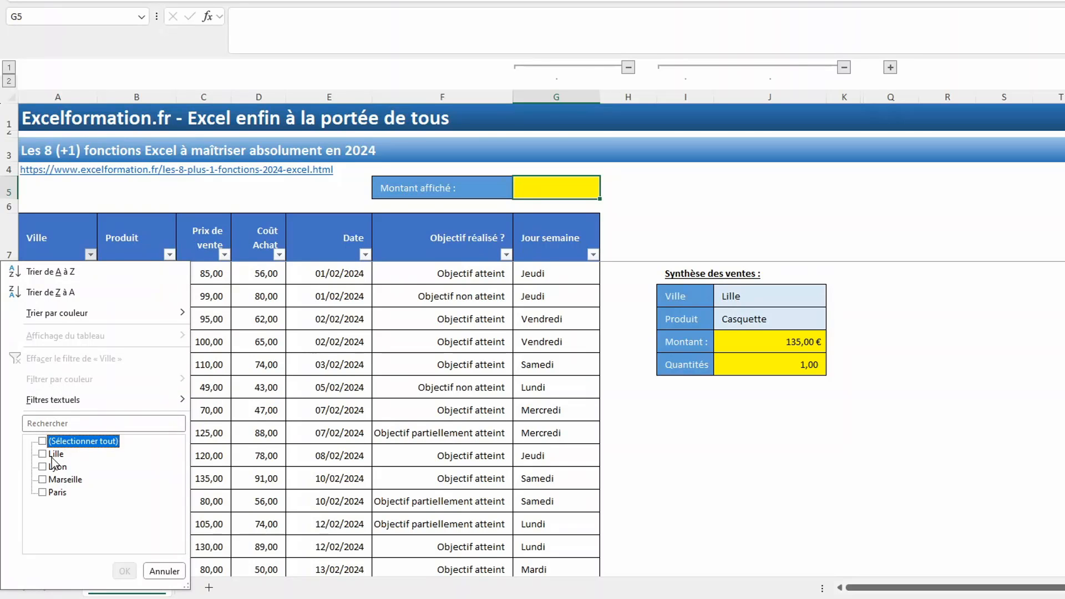
click(56, 454)
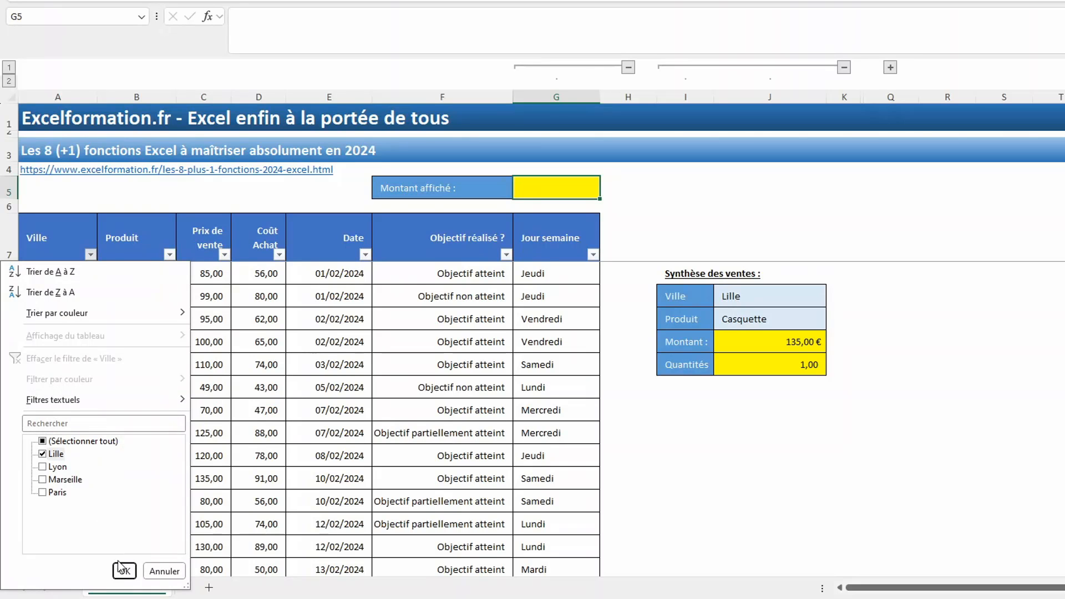
click(124, 572)
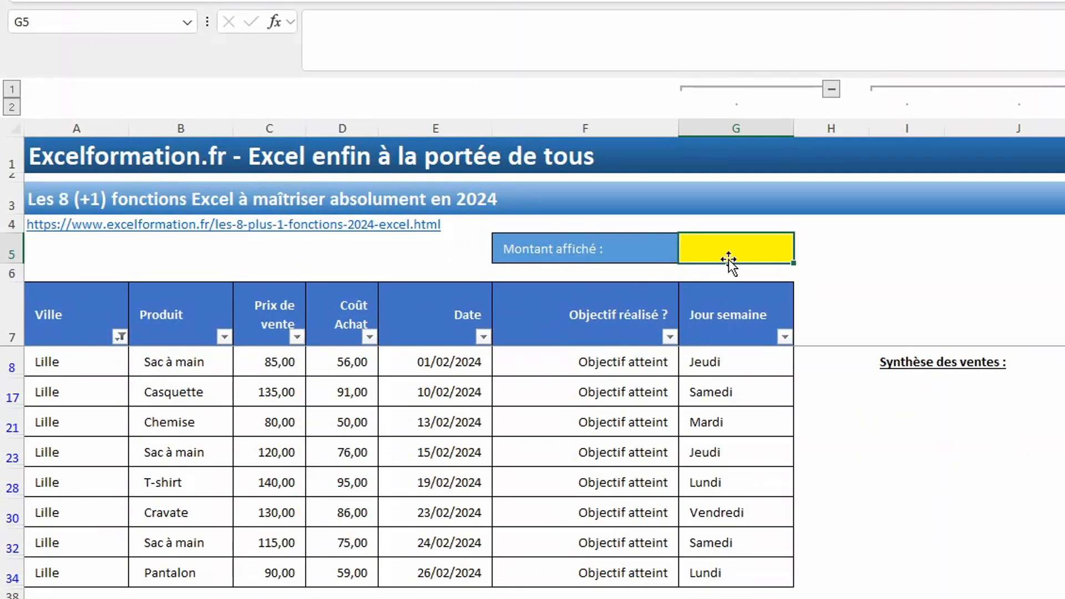
Start an AGREGAT formula in the Montant affiché cell G5 with function 9 - SOMME and option 5 - Ignorer les lignes masquées
text(=agreg)
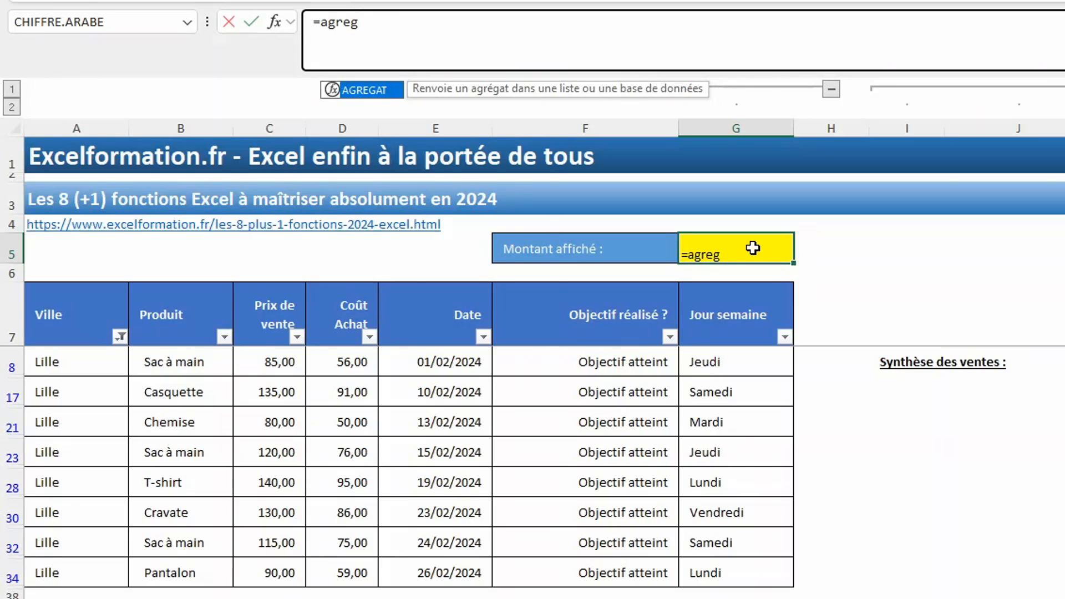
key(Tab)
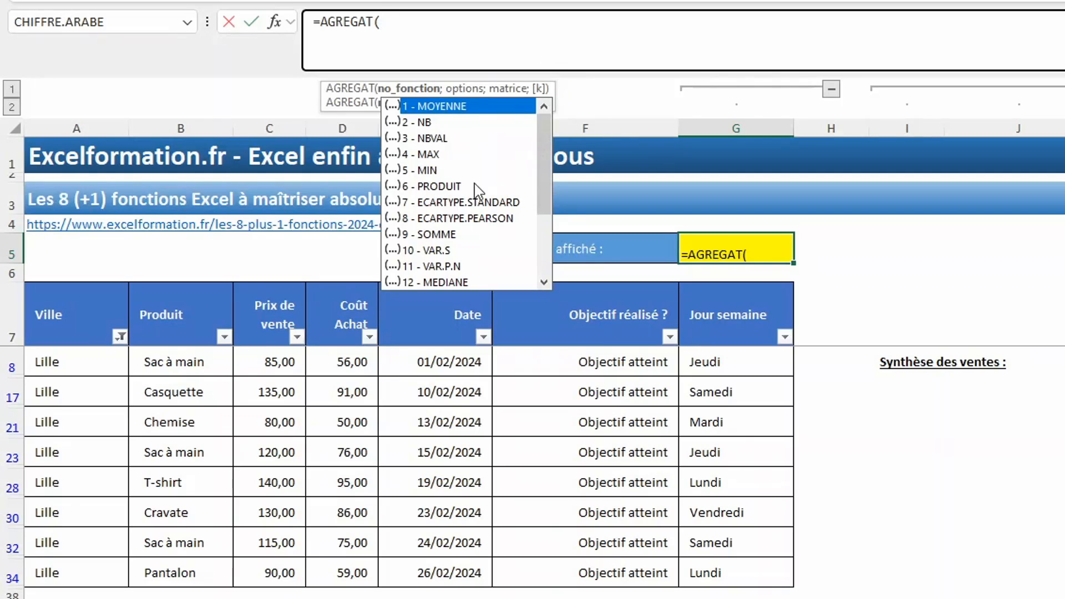
double_click(429, 234)
text(;)
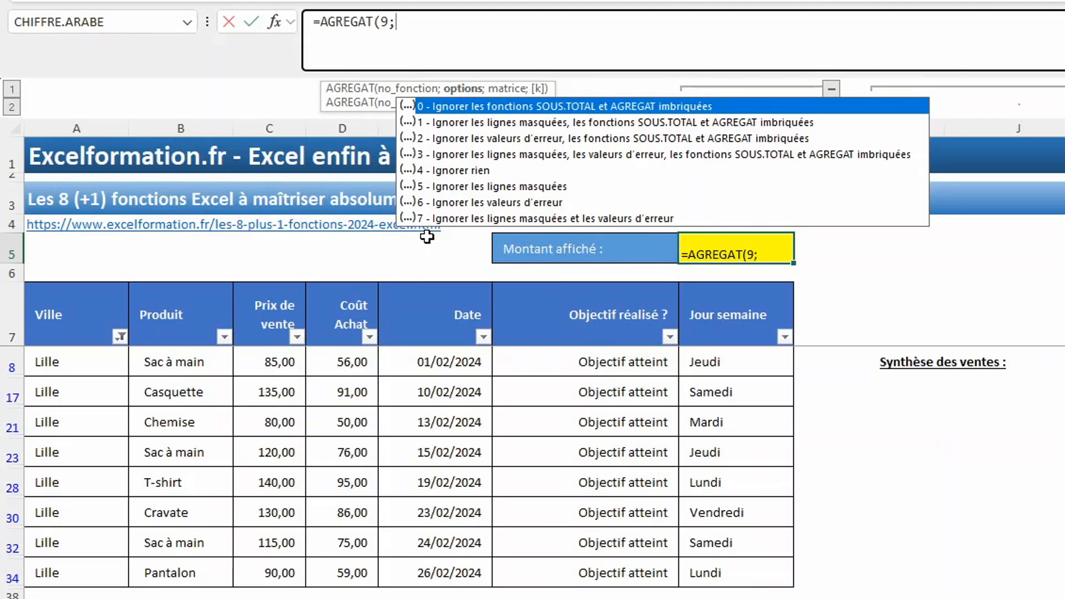
double_click(491, 187)
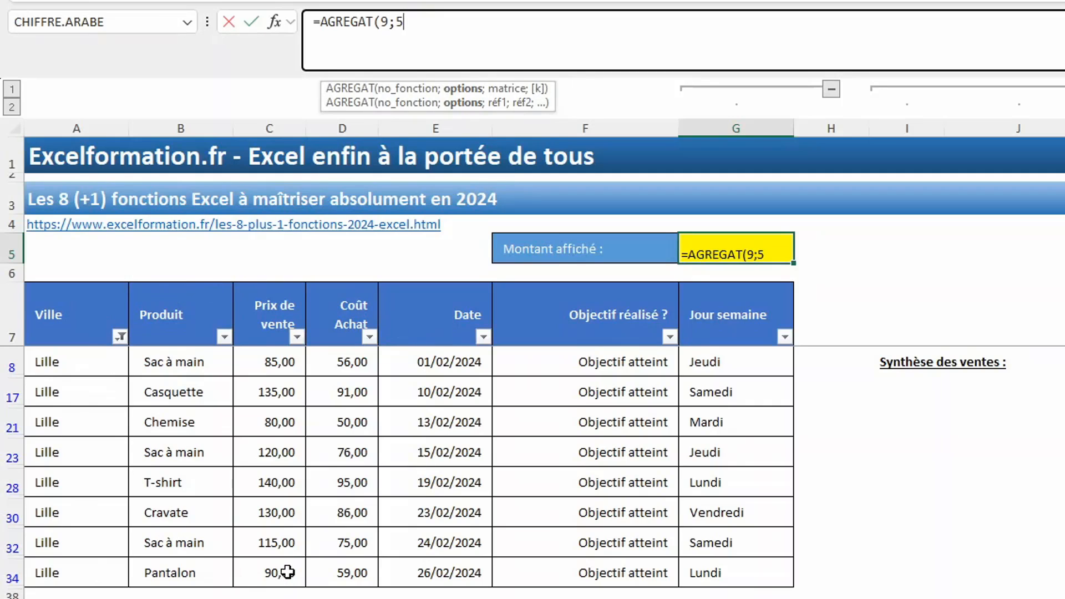
Add the selling prices C8:C38 as the range of the AGREGAT formula in G5 and confirm it
text(;)
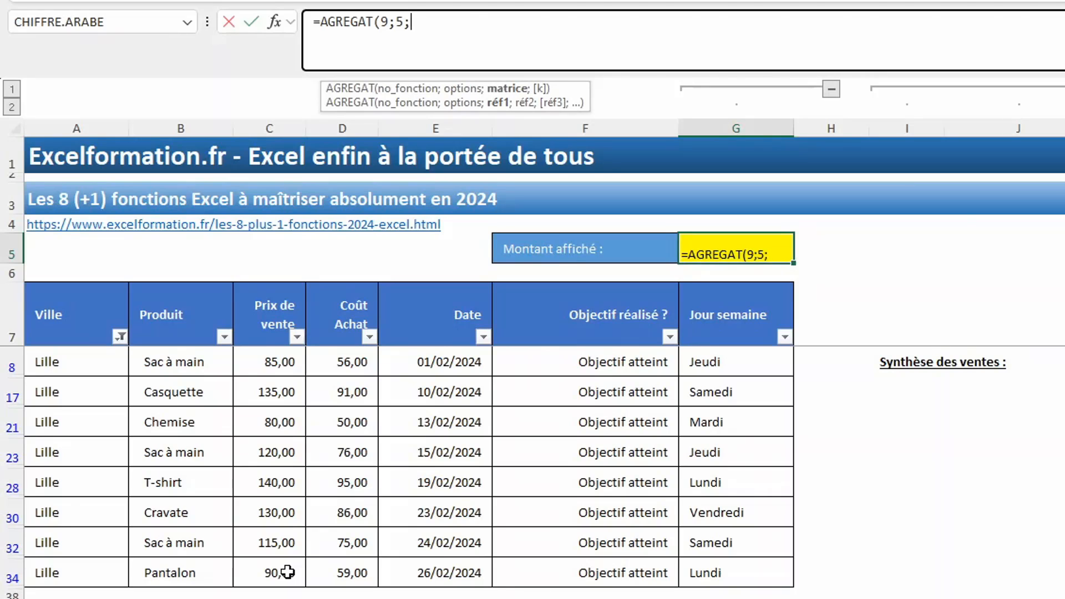
click(282, 361)
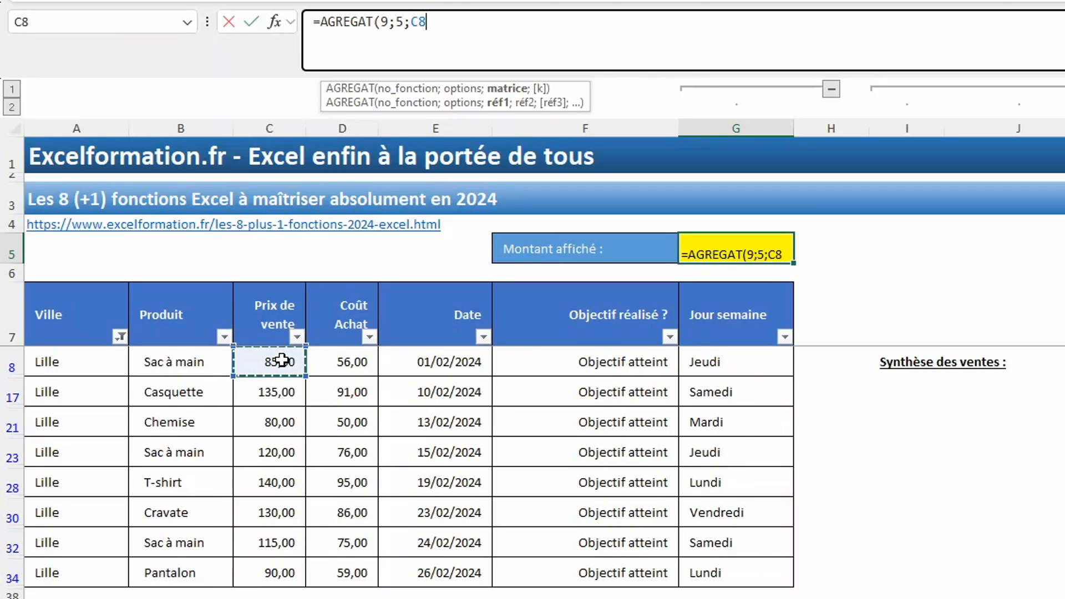
drag(282, 360, 261, 589)
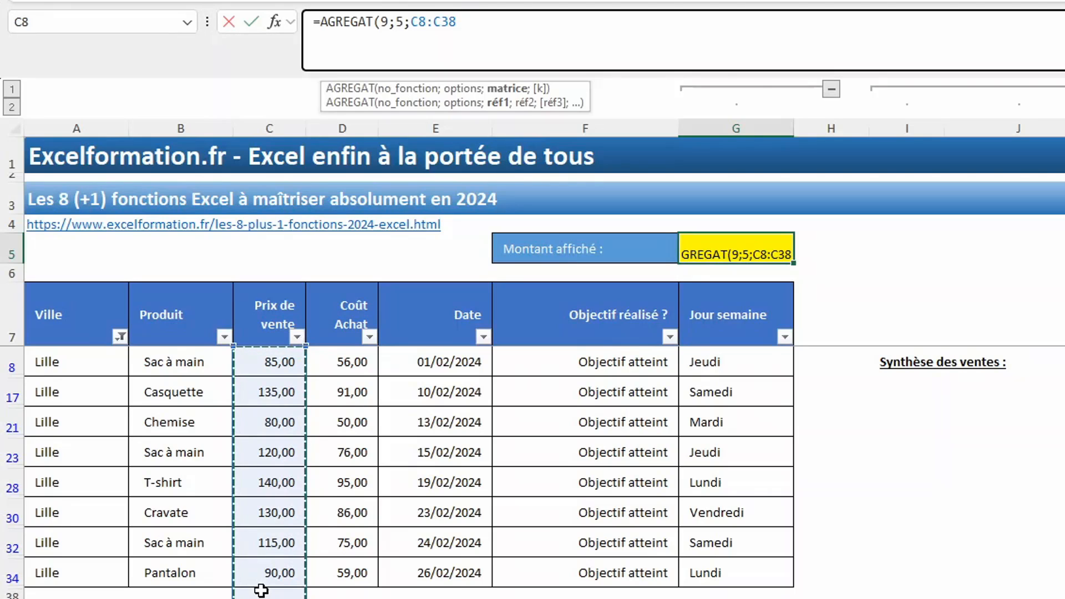
text())
key(Return)
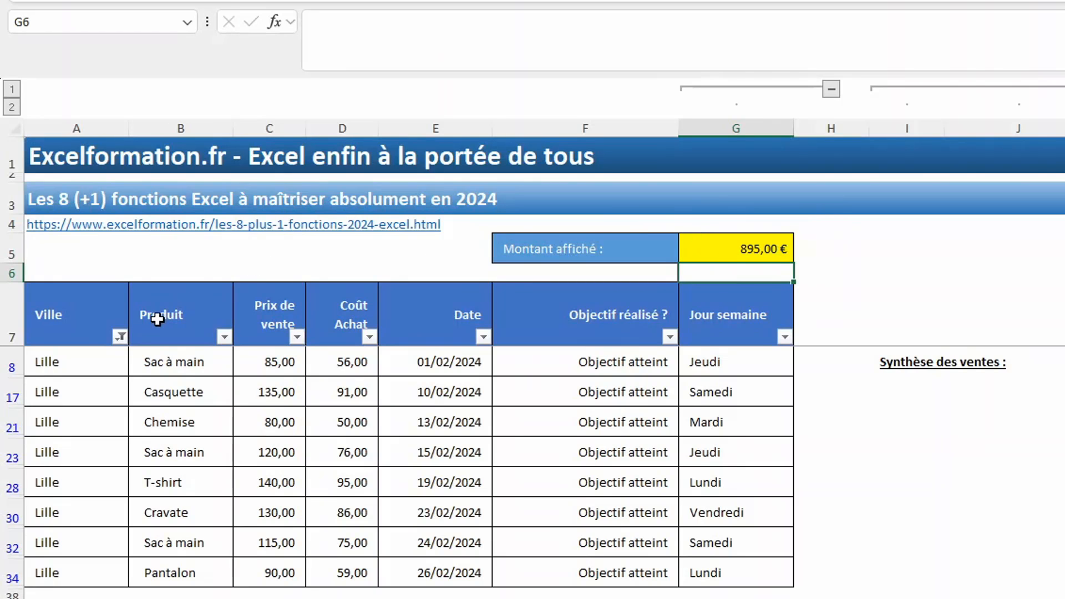
Extend the Ville column filter to include Marseille as well as Lille
click(120, 337)
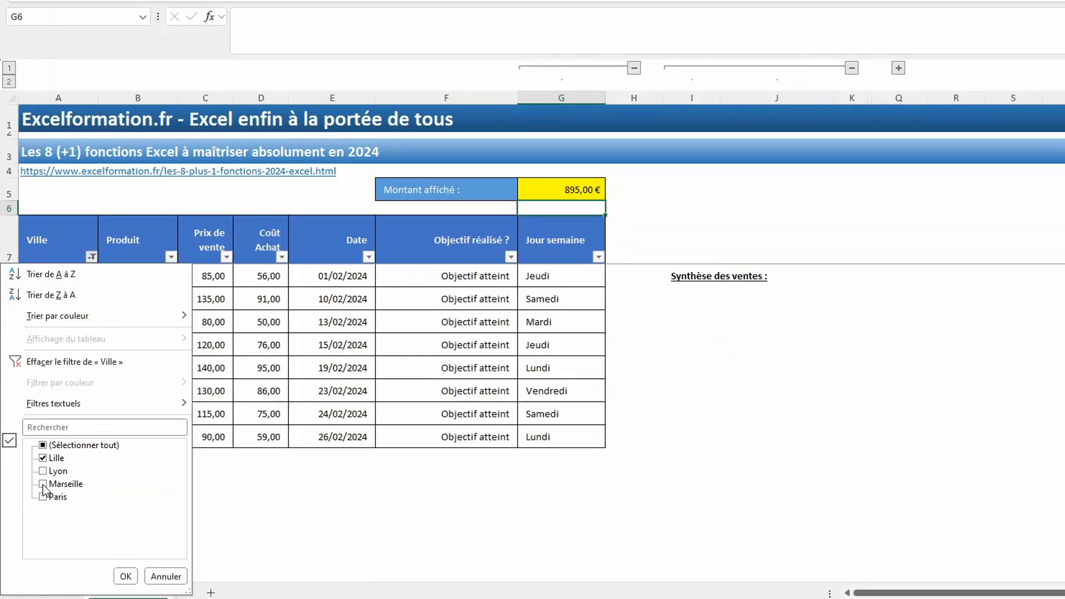
click(47, 524)
click(126, 576)
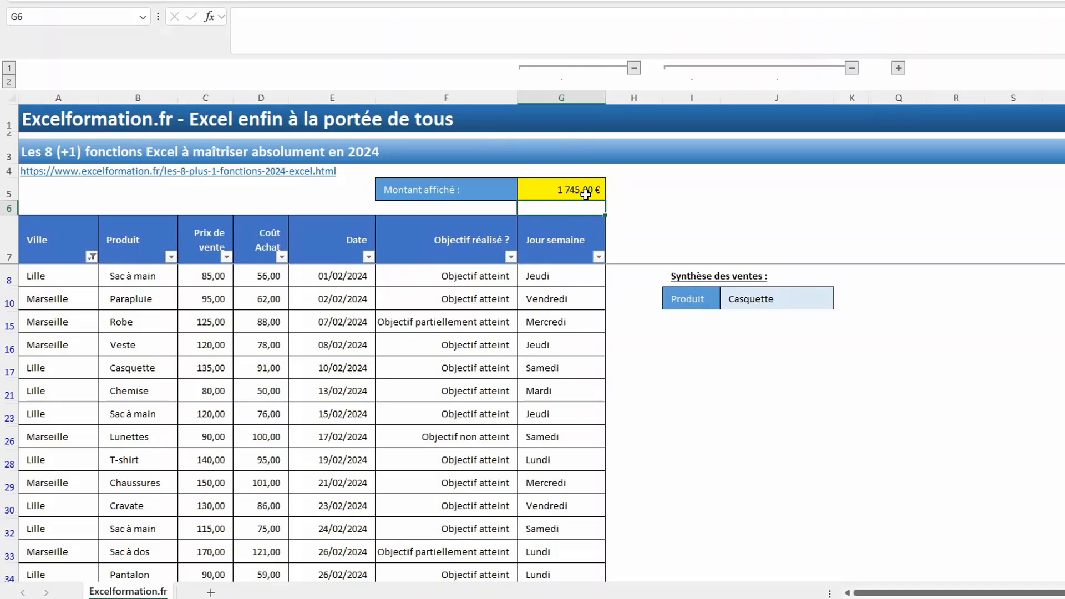
Change the function number of the AGREGAT formula in G5 to 5 - MIN
click(586, 193)
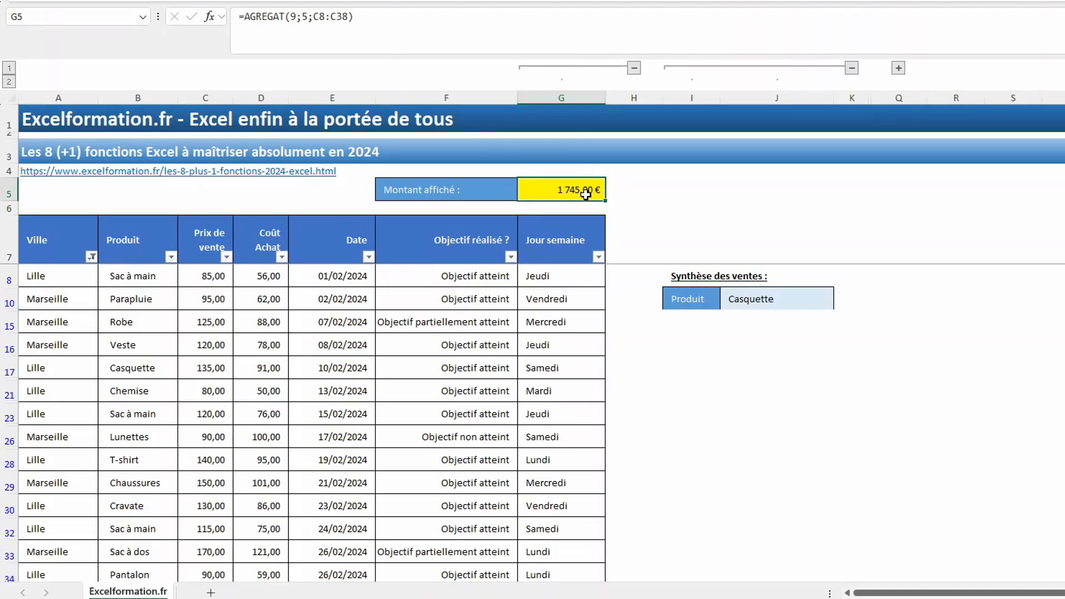
click(297, 19)
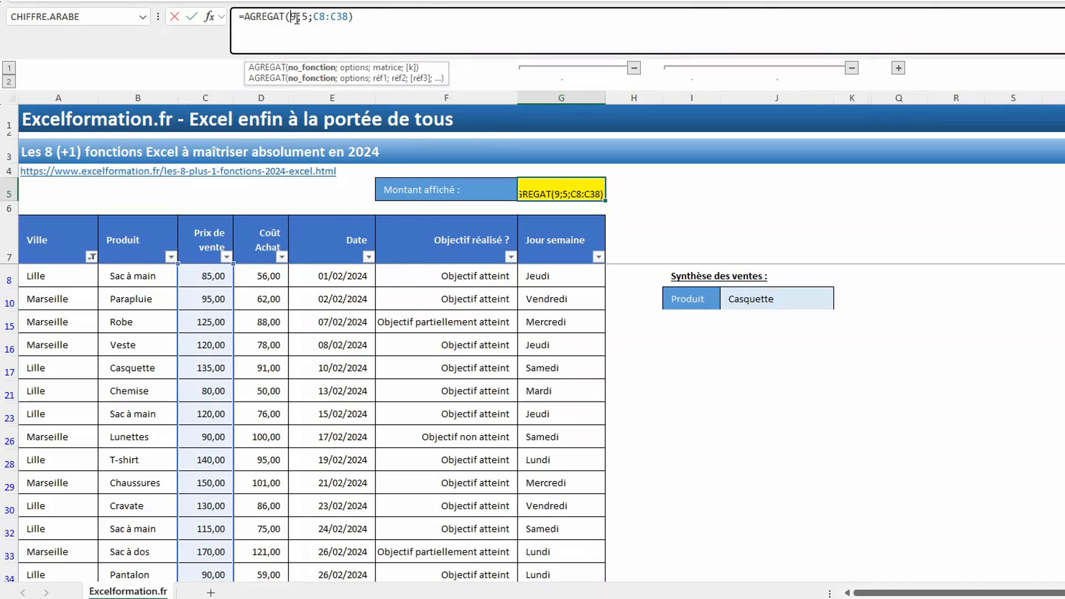
key(BackSpace)
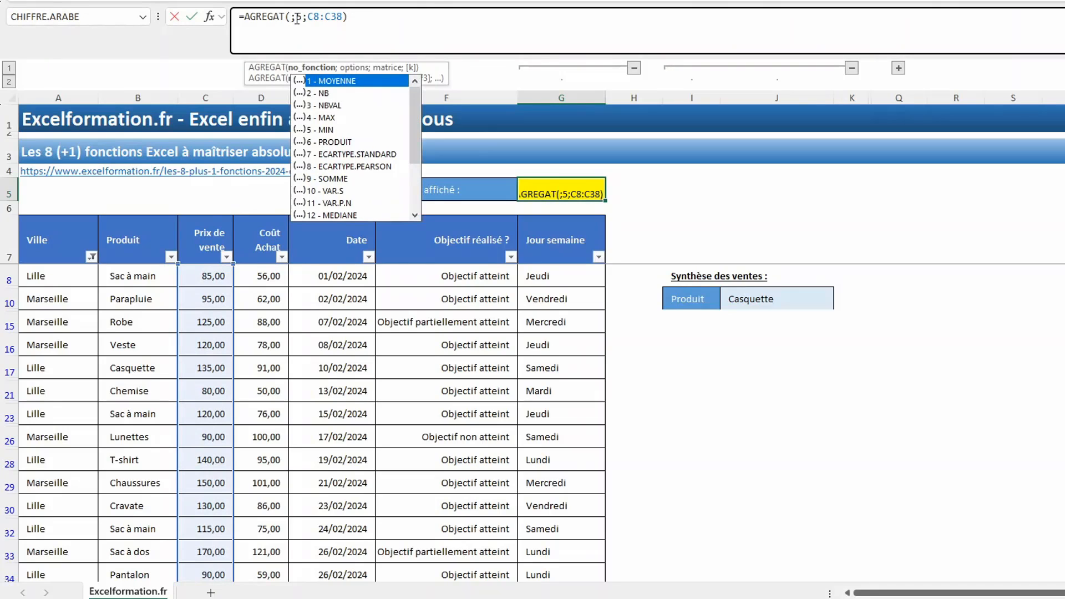
key(Down)
key(Down)
key(Down)
key(Down)
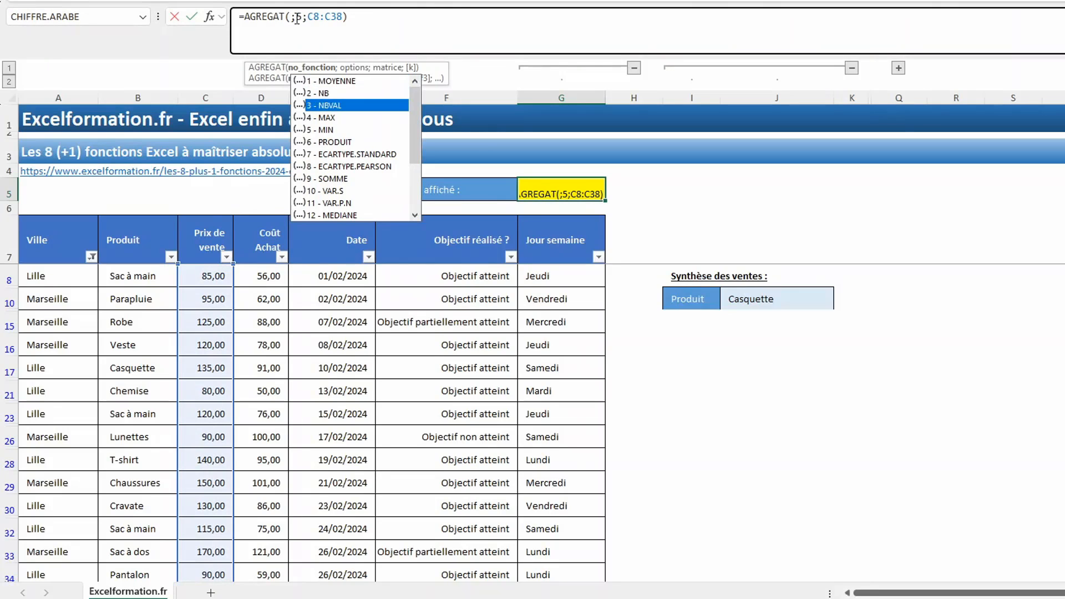
key(Tab)
key(Return)
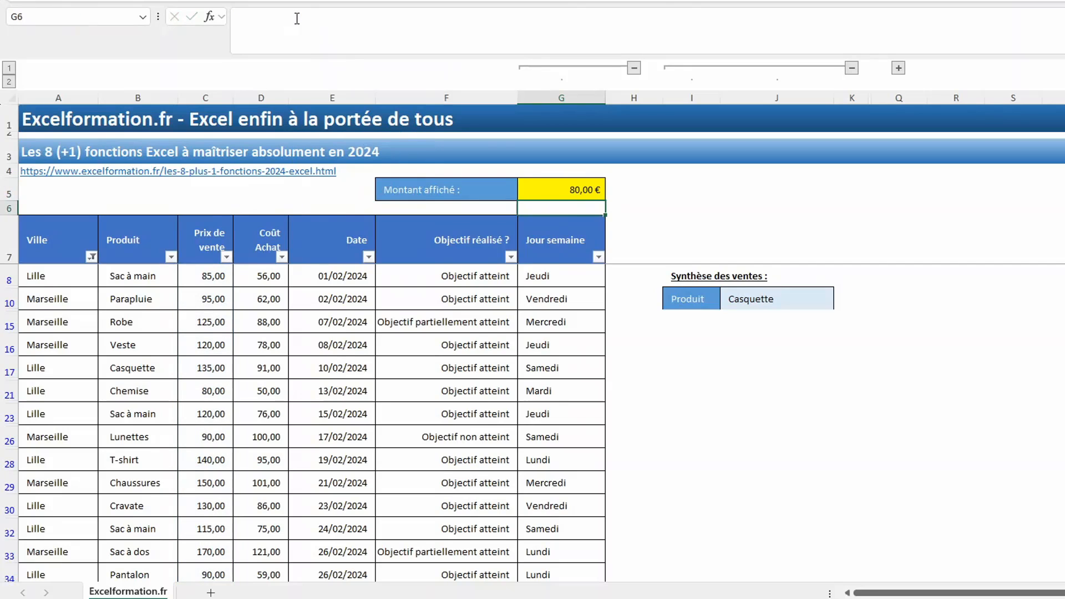
Change the function number of the AGREGAT formula in G5 to 1
click(582, 189)
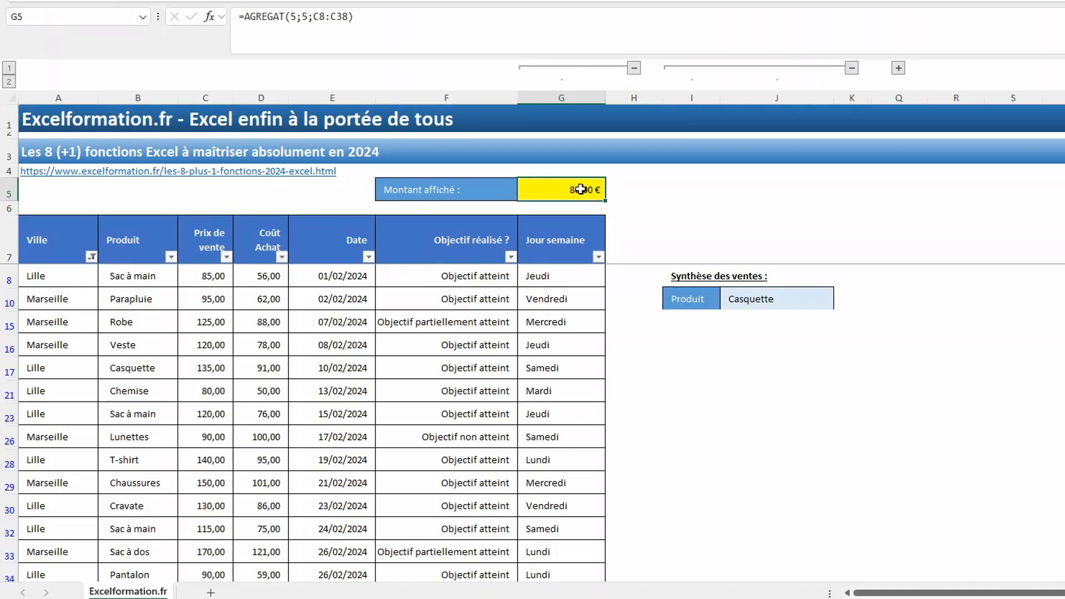
click(296, 17)
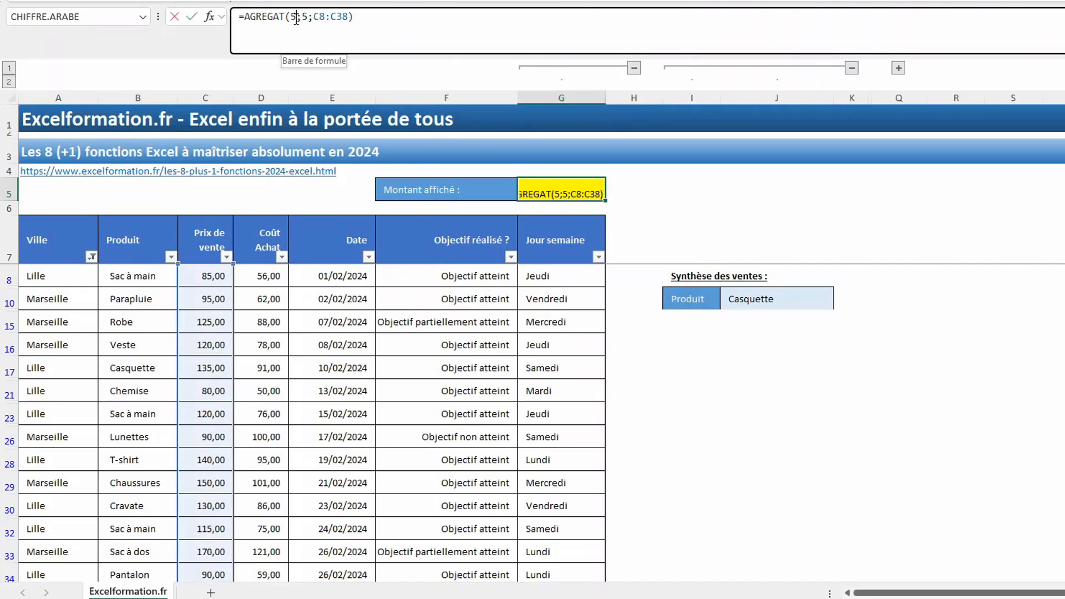
key(BackSpace)
text(1)
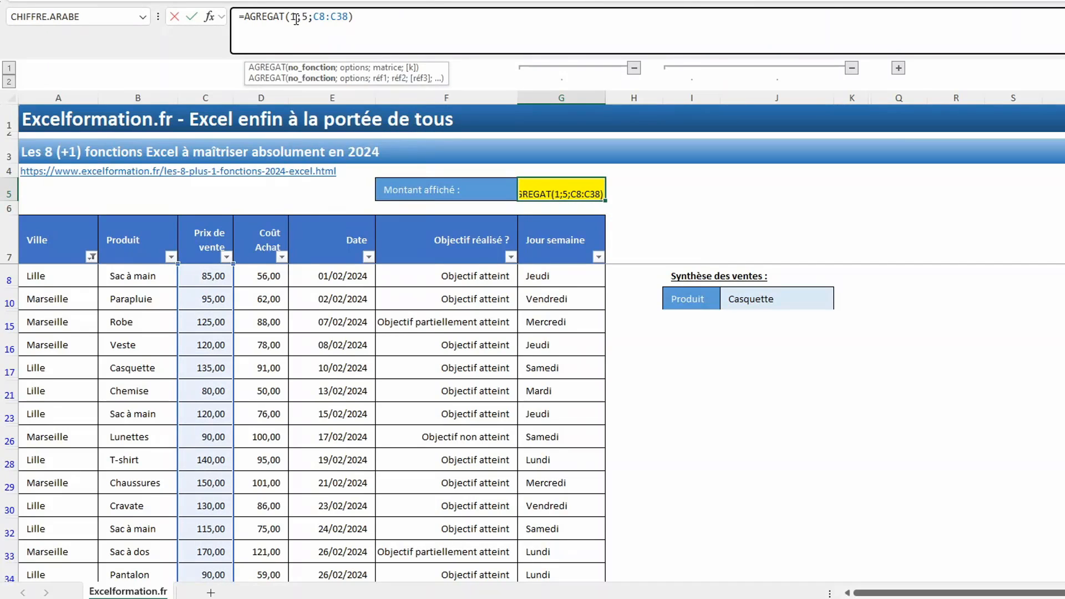
key(Return)
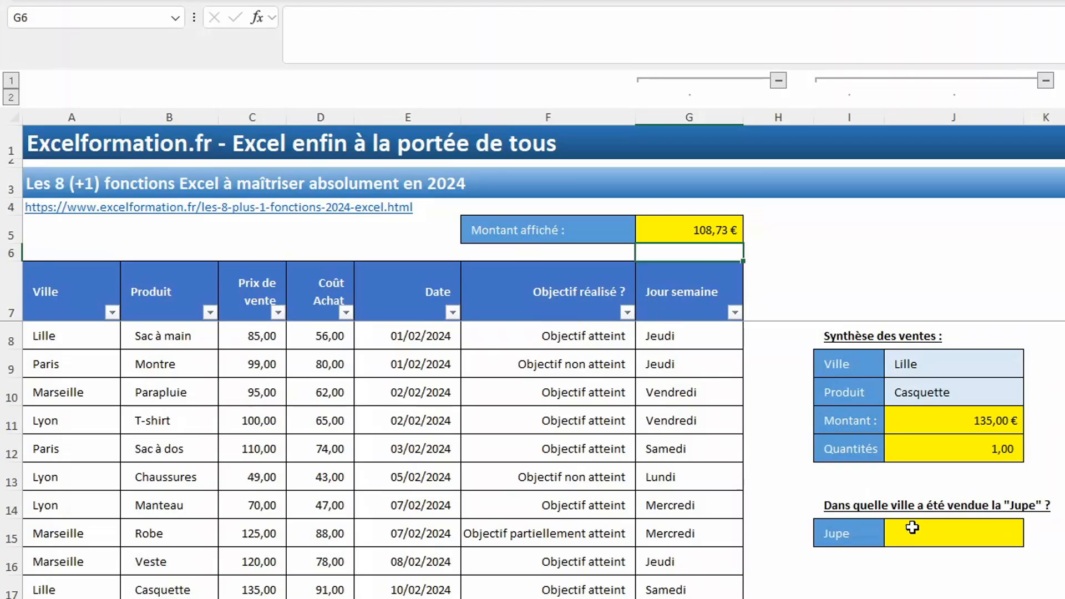
Start a RECHERCHEX formula in J15 beside the Jupe label, with I15 as the lookup value
click(913, 528)
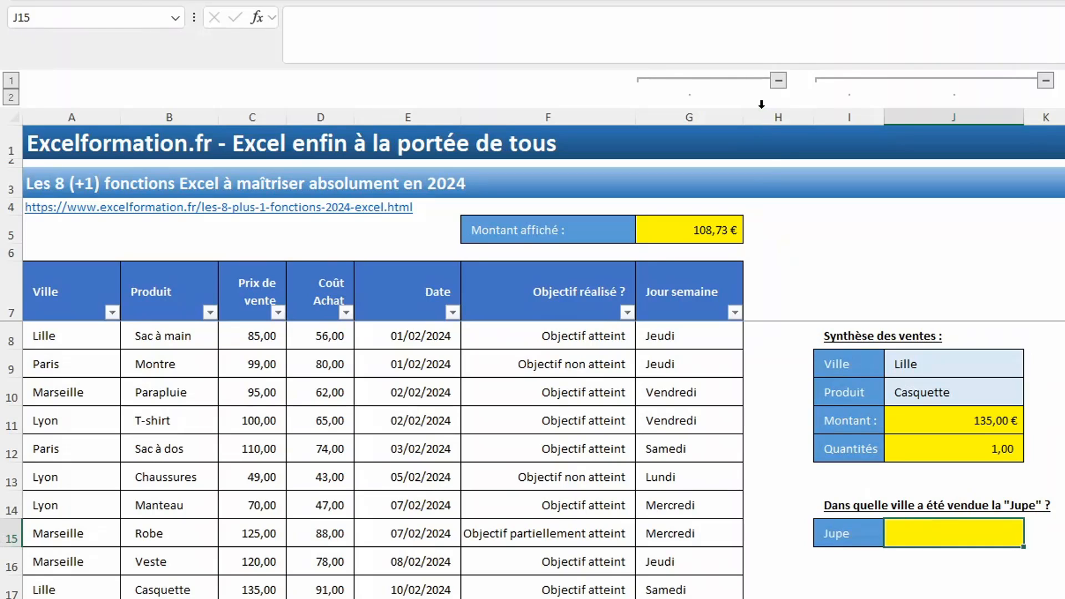
click(591, 23)
text(=recherche)
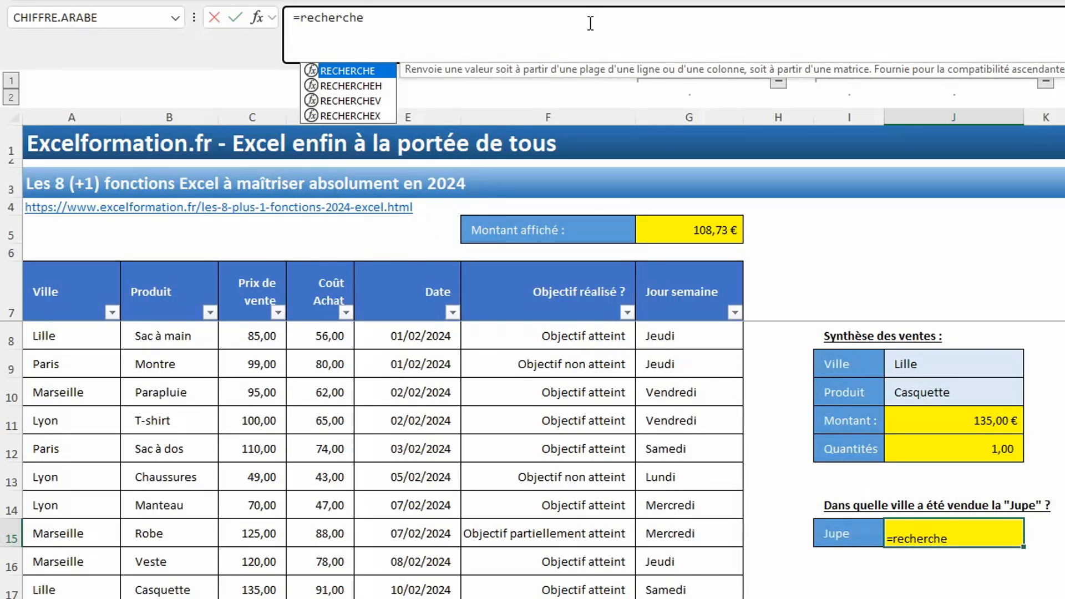
key(Down)
key(Down)
key(Down)
key(Tab)
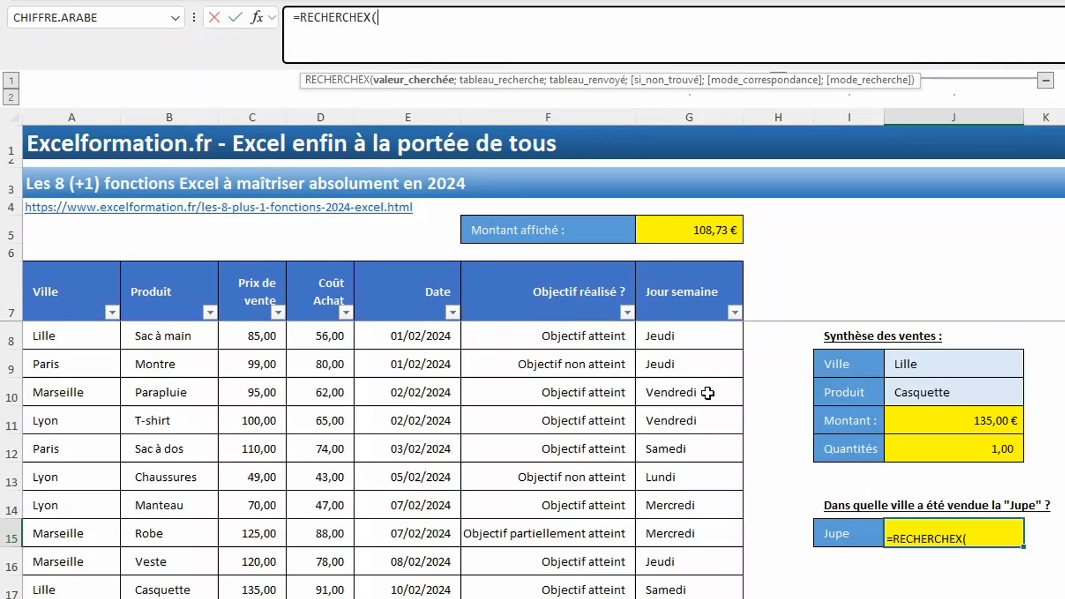
click(846, 532)
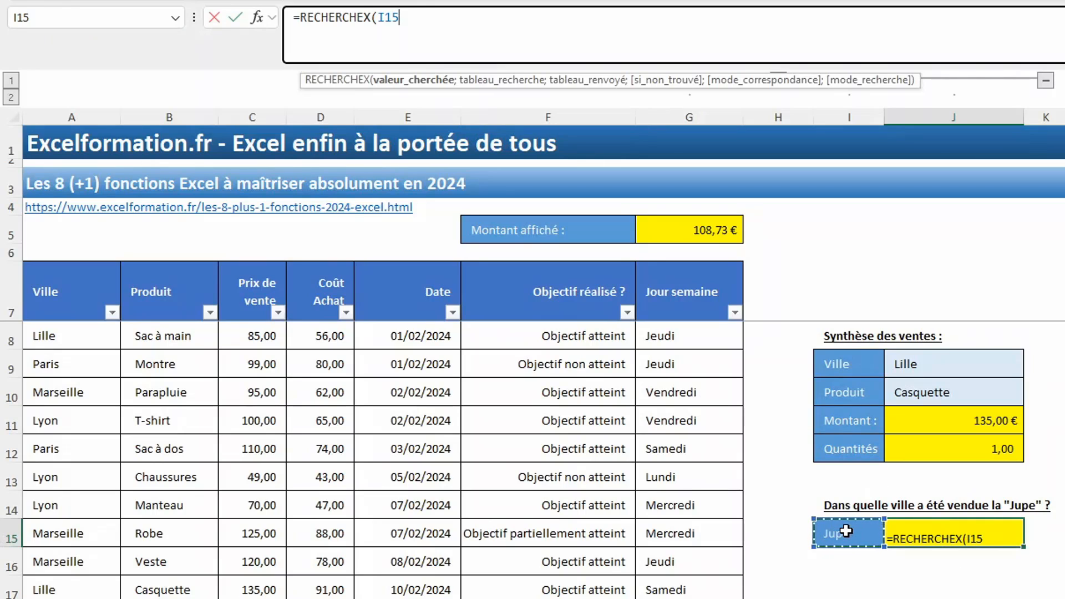
text(;)
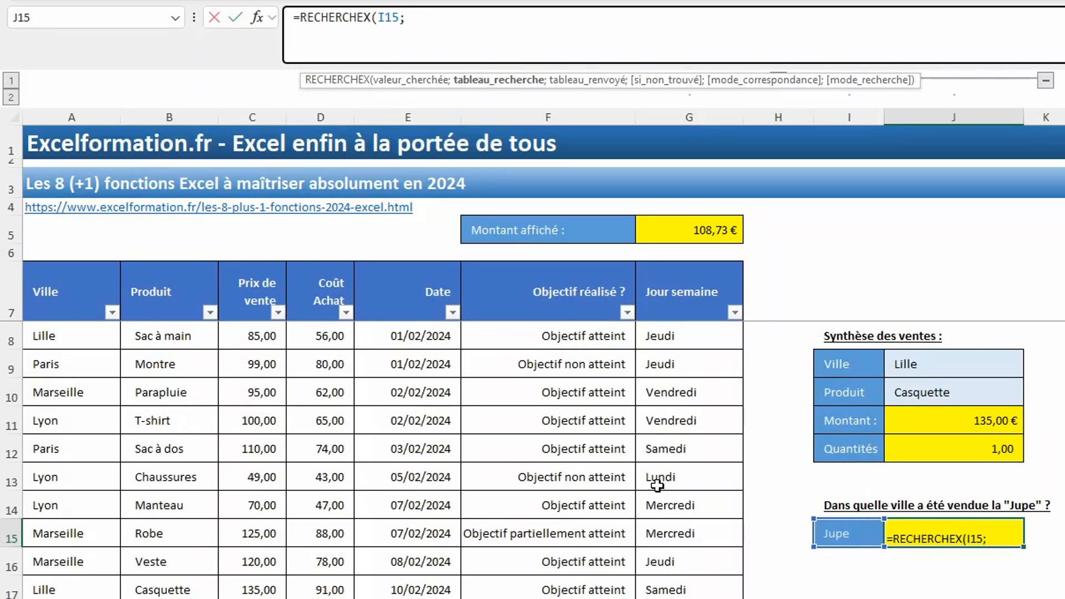
Add the Produit cells B8:B37 as the lookup array of the RECHERCHEX formula in J15
click(176, 335)
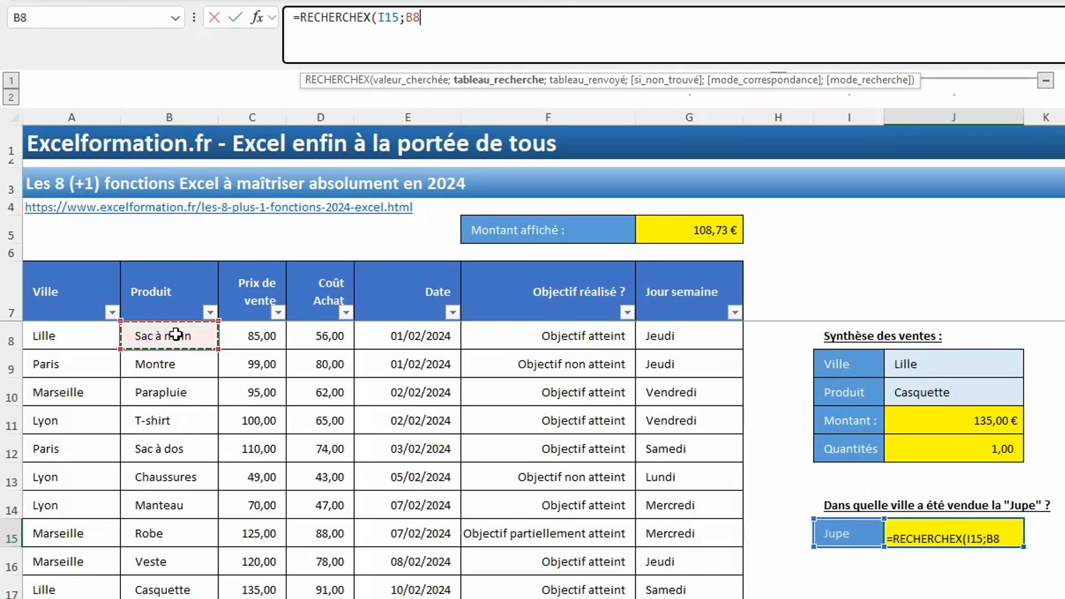
key(ctrl+shift+Down)
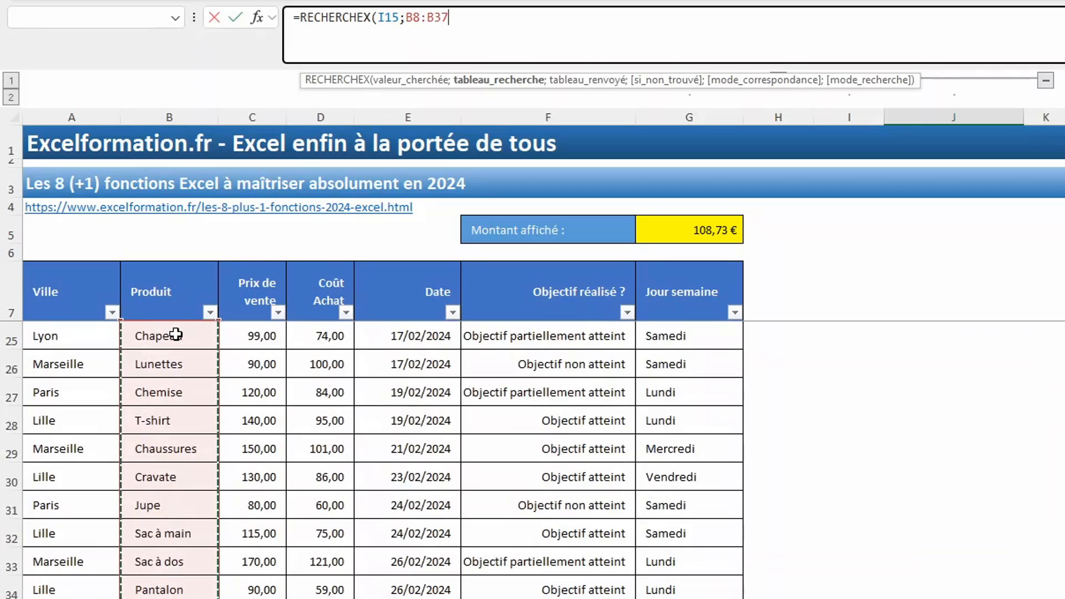
text(;)
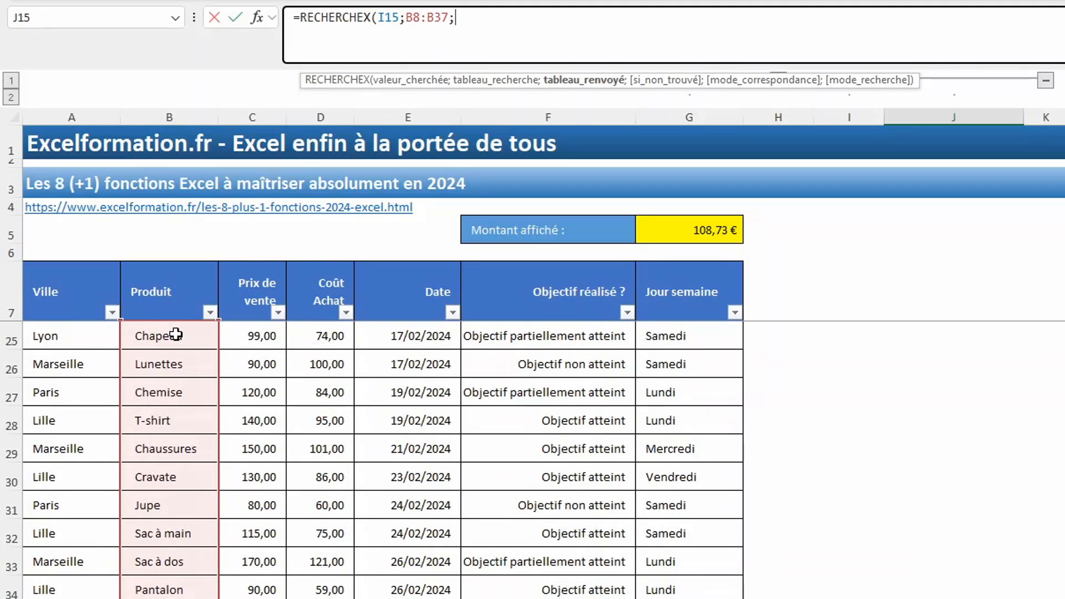
Add the Ville cells A8:A37 as the return array of the RECHERCHEX formula in J15 and confirm it
key(Left)
key(Left)
key(Left)
key(Left)
key(Left)
key(Left)
key(Left)
key(Left)
key(Left)
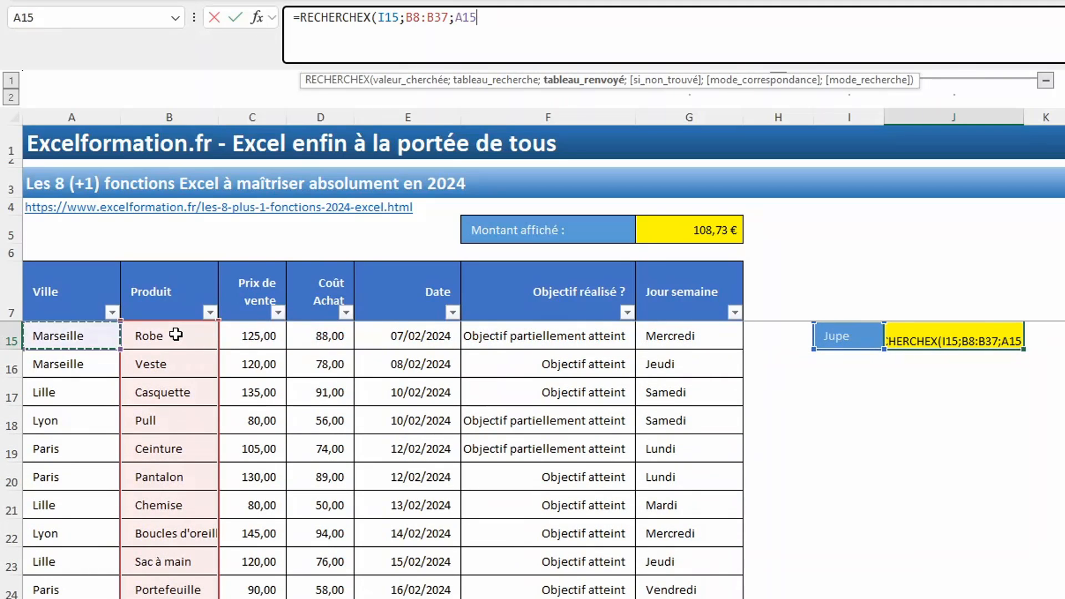
key(Up)
key(ctrl+Up)
key(Down)
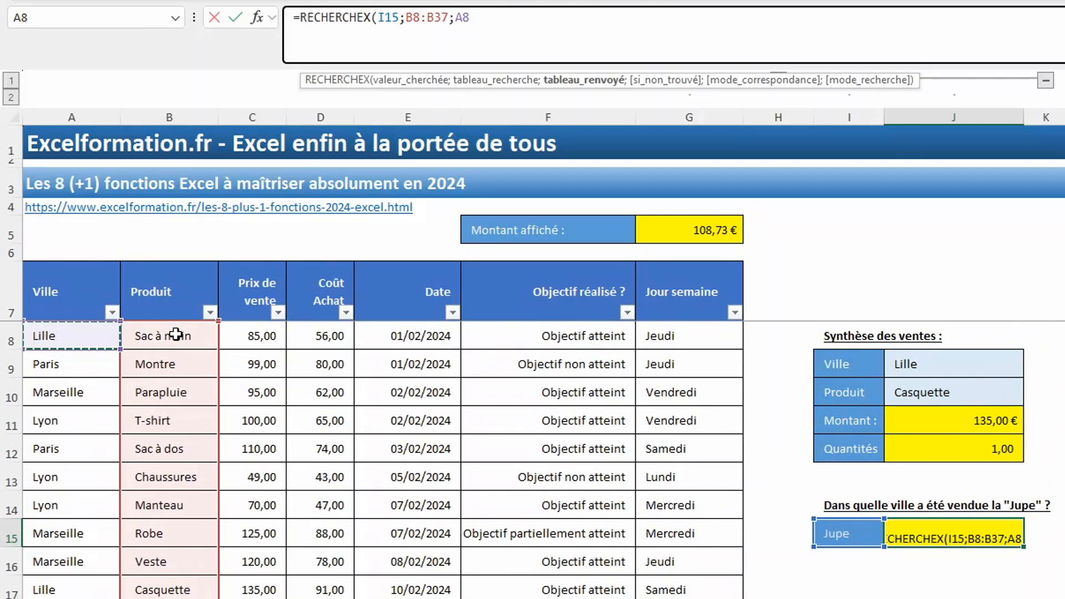
key(ctrl+shift+Down)
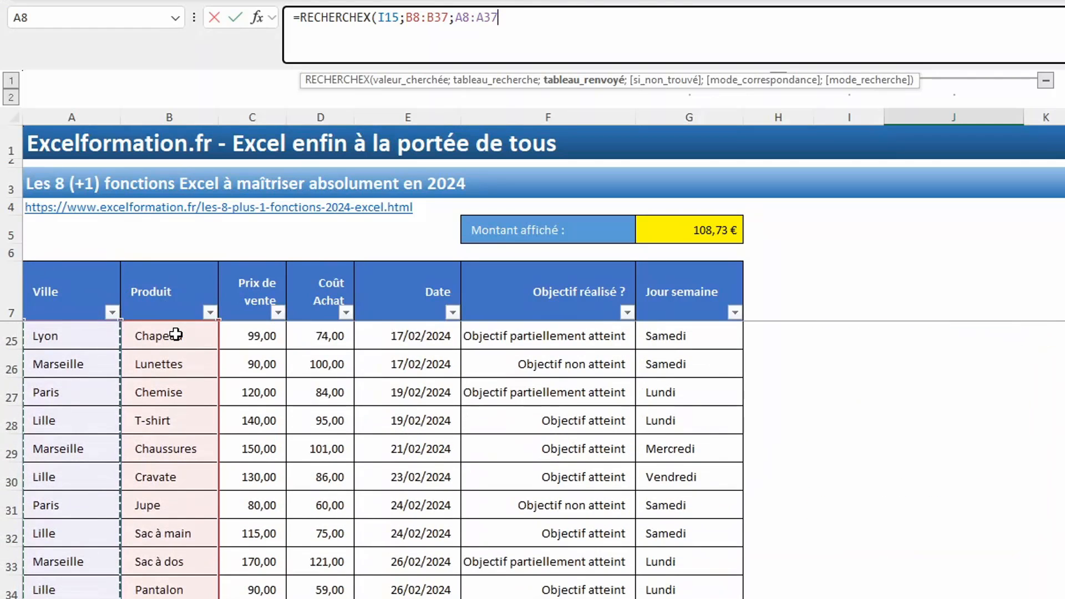
key(Return)
Choose Boucles d'oreilles as the product to look up in I15
key(Up)
key(Up)
key(Up)
key(Up)
key(Up)
key(Up)
key(Up)
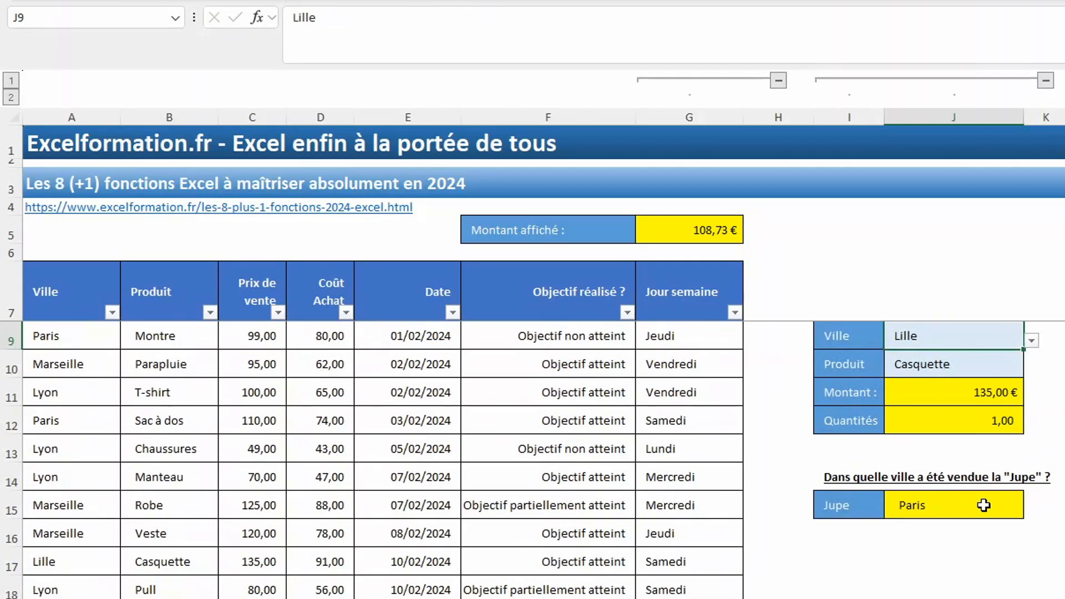
click(865, 503)
click(891, 513)
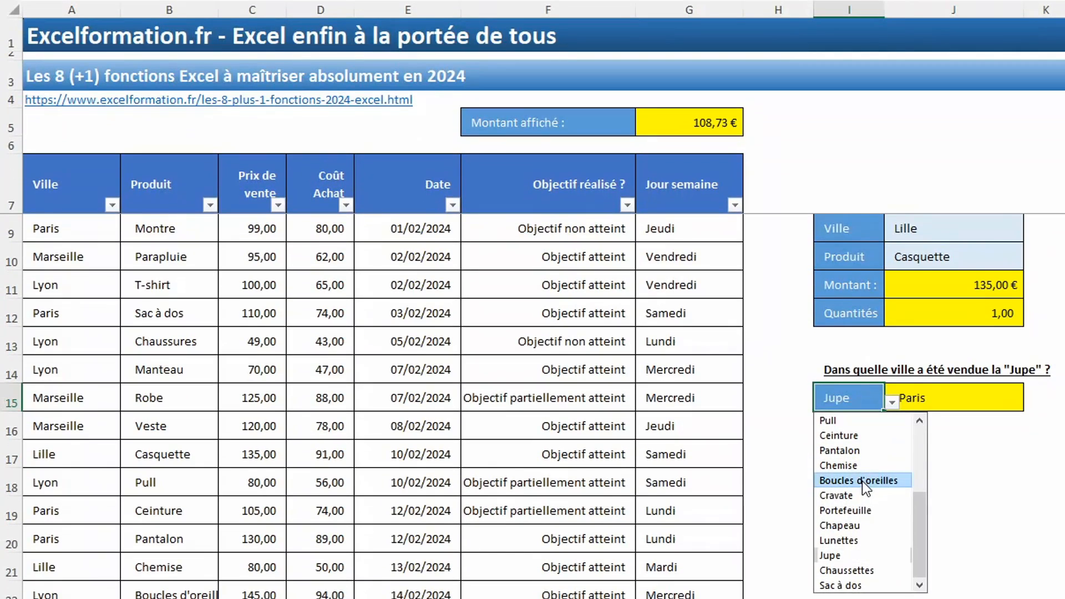
click(862, 481)
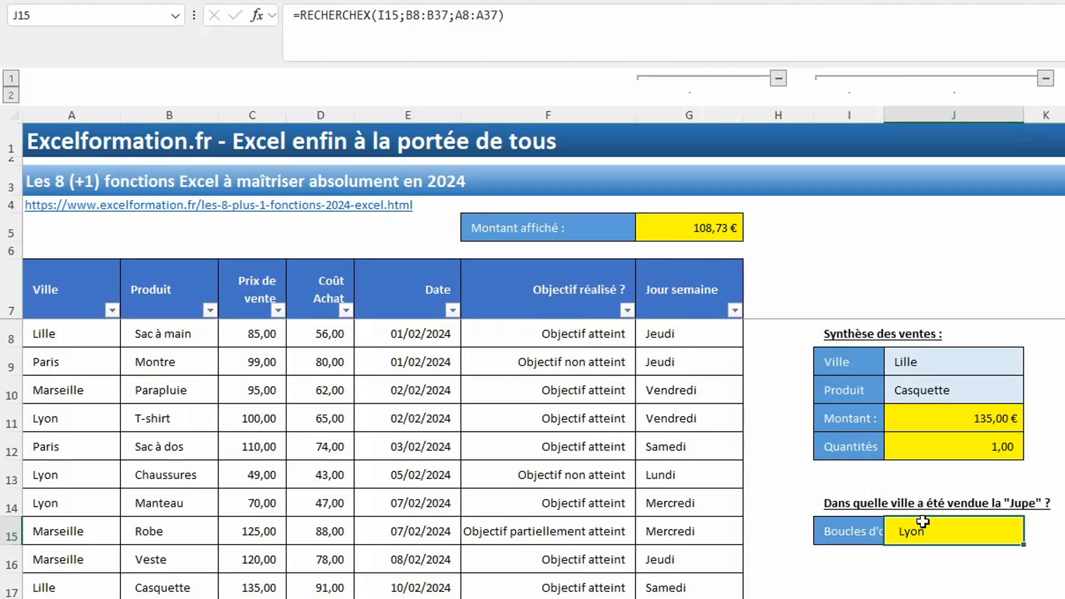
Replace the formula in J15 with the start of an INDEX formula on the Ville cells A8:A37
text(=inde)
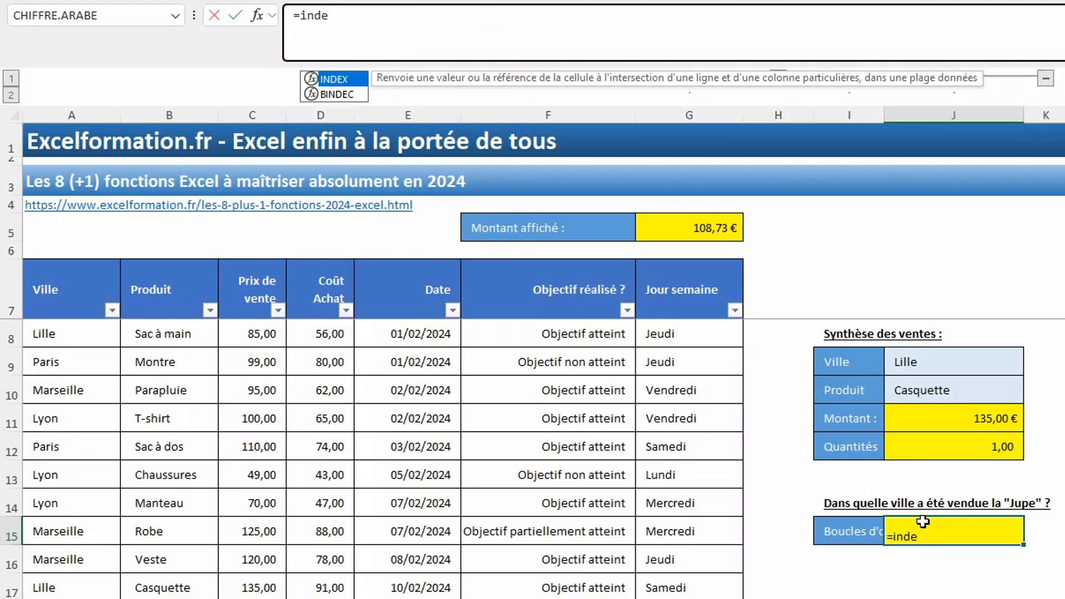
text(x()
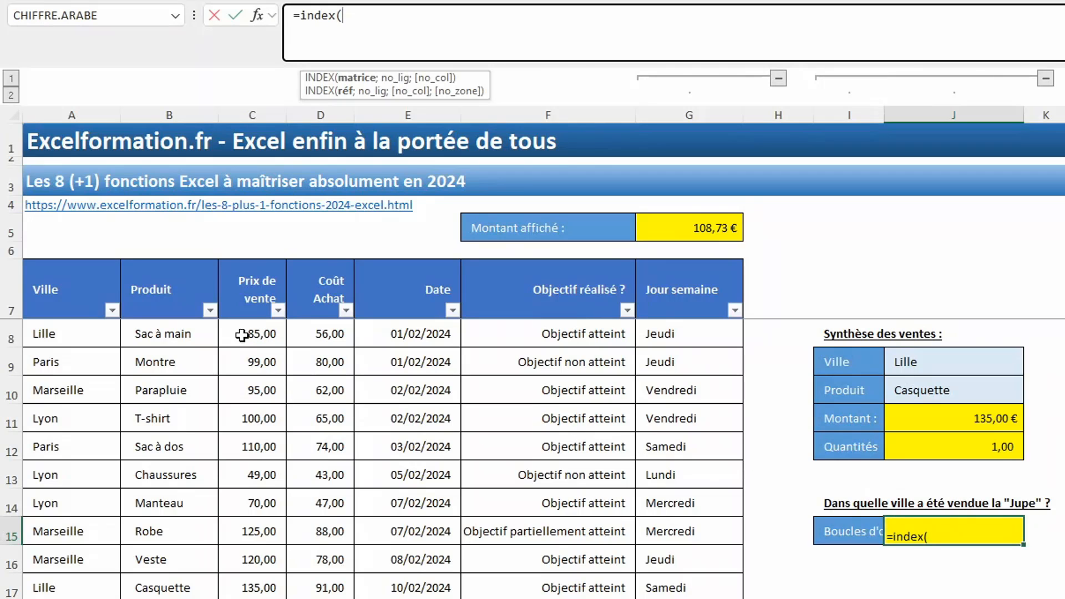
click(56, 303)
key(Down)
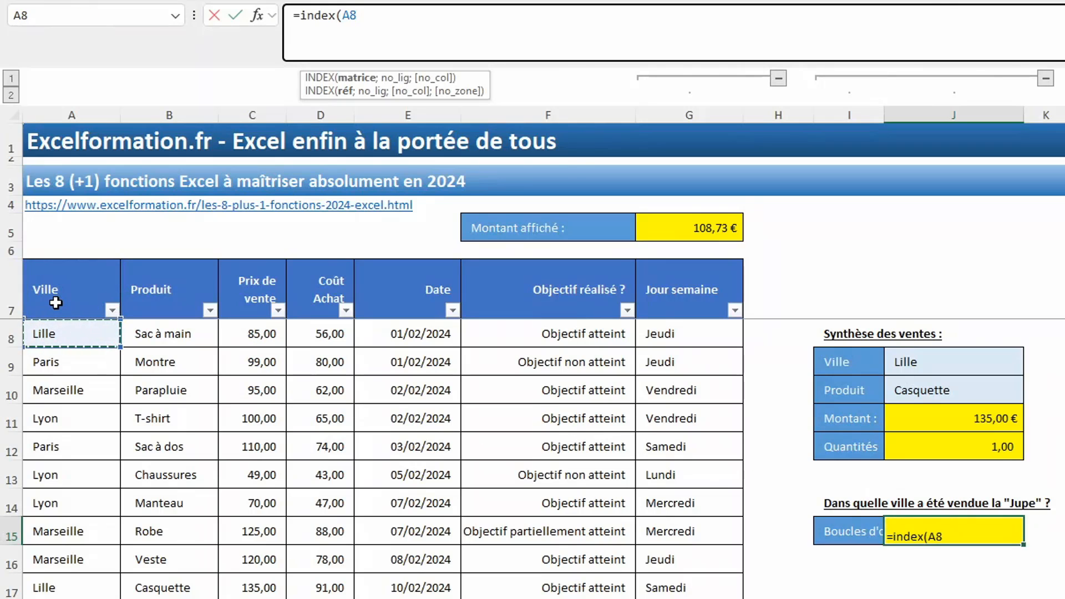
key(ctrl+shift+Down)
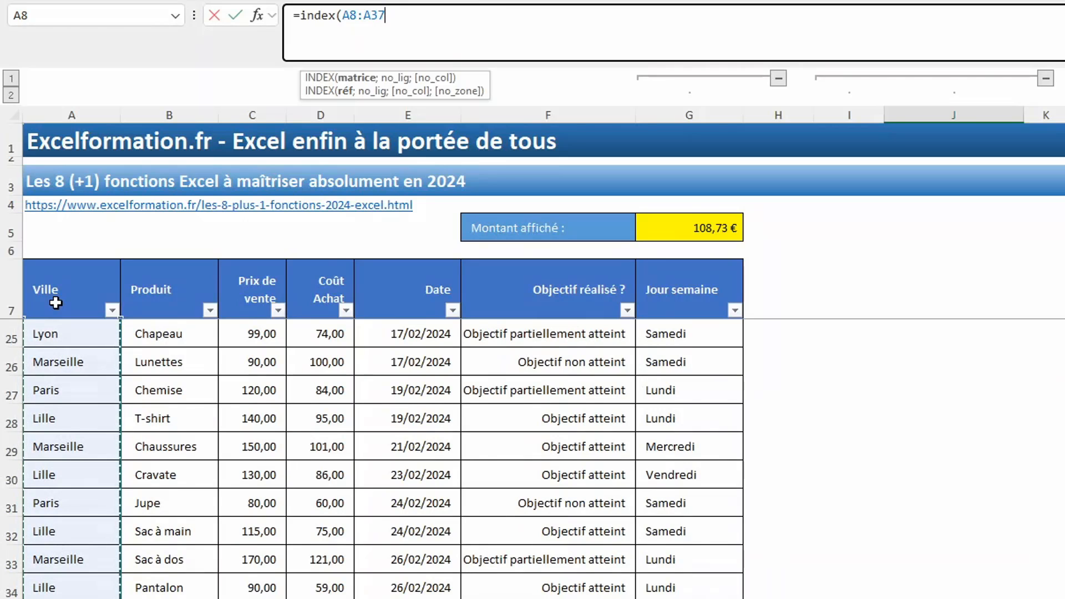
Nest an EQUIV function as the INDEX row number, looking up I15 in the Produit cells B8:B37
text(;equiv()
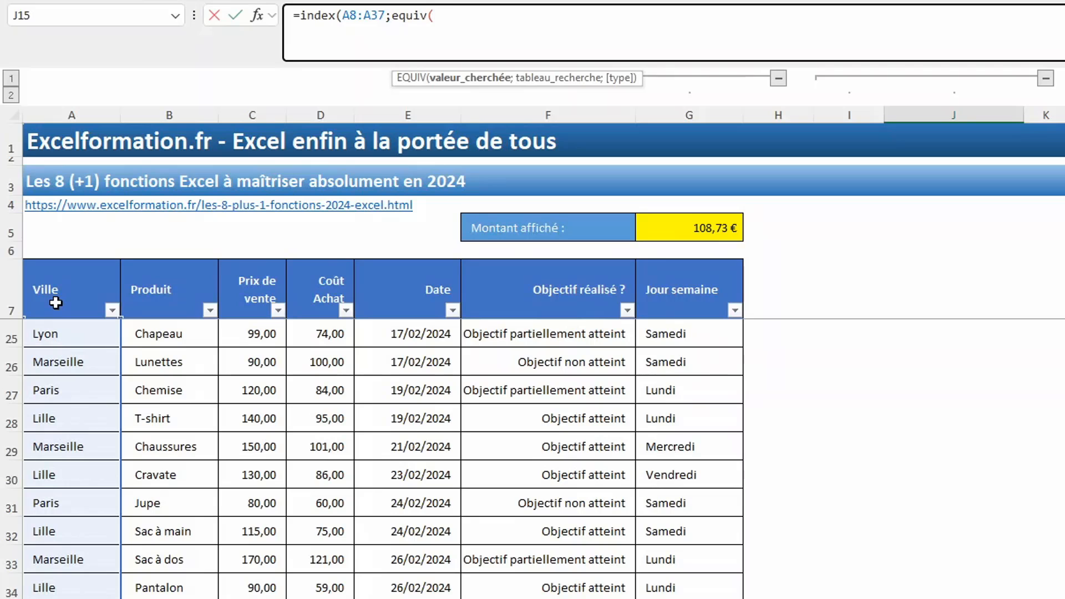
key(Left)
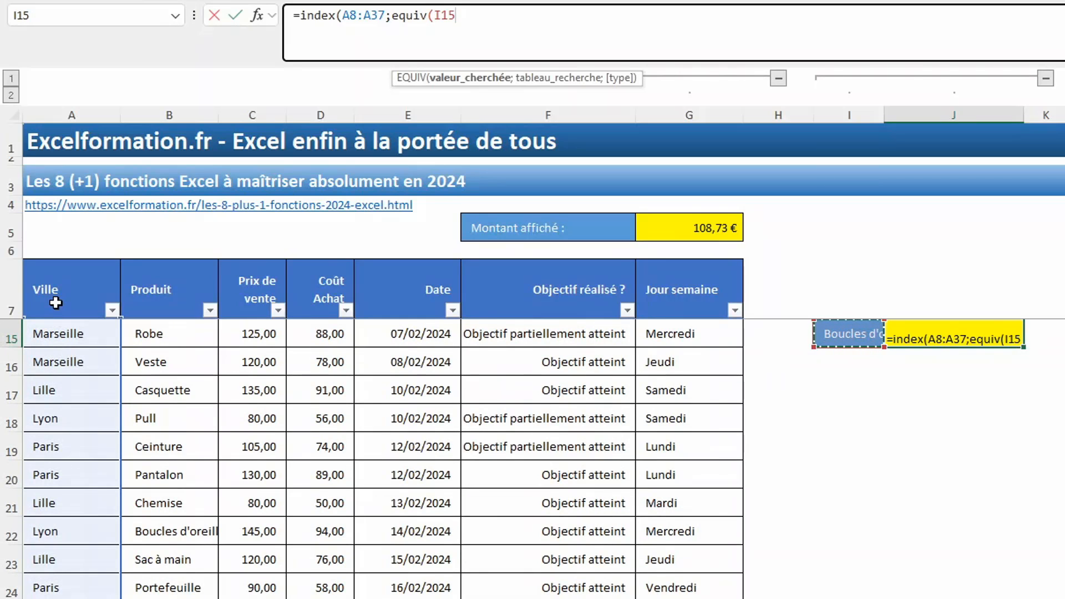
text(;)
click(178, 305)
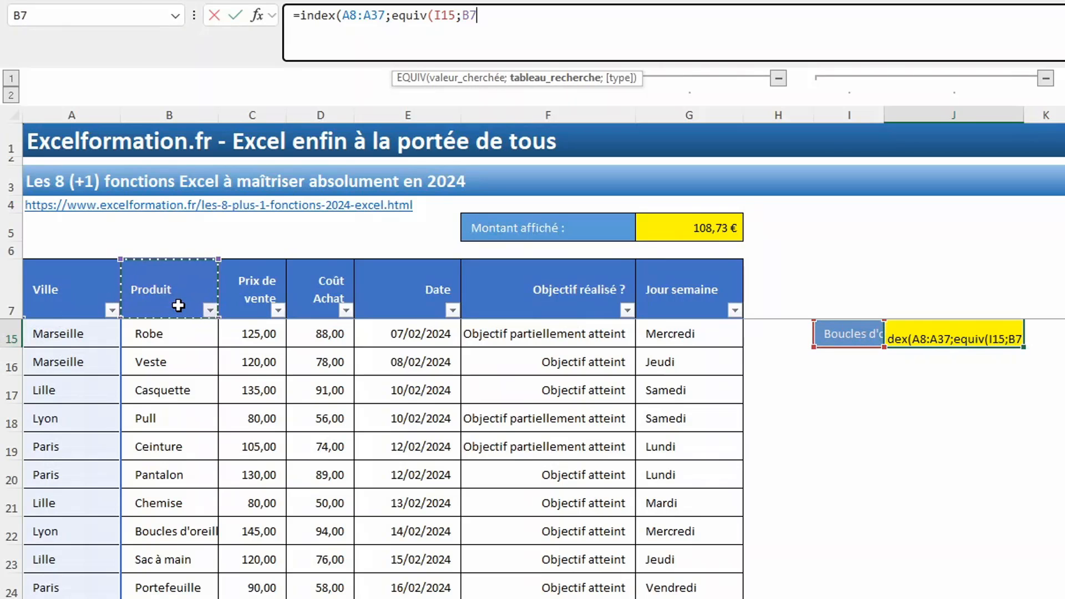
key(Down)
key(ctrl+shift+Down)
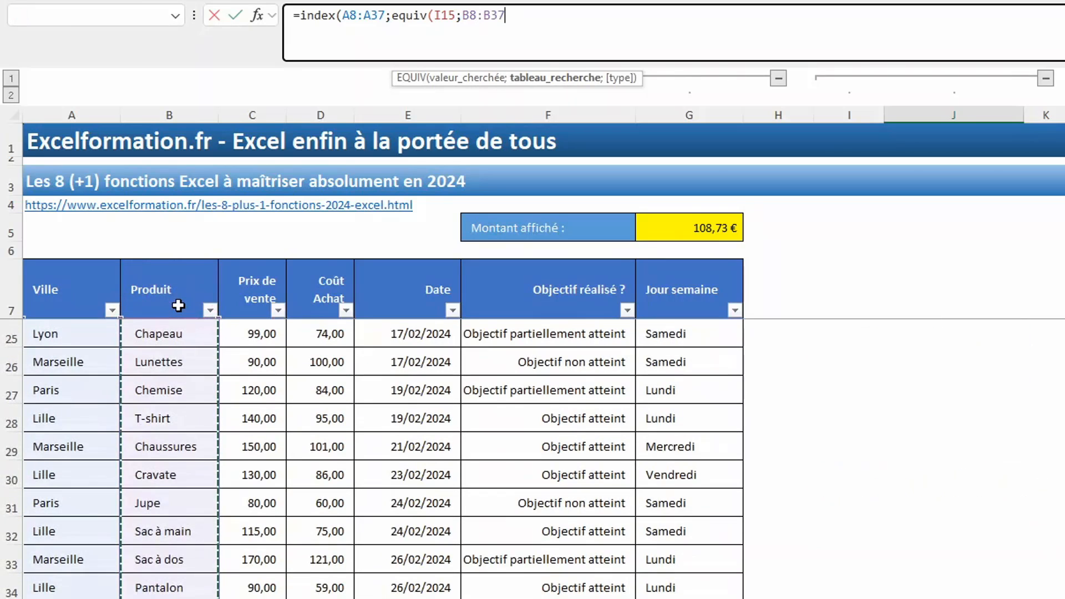
text(;)
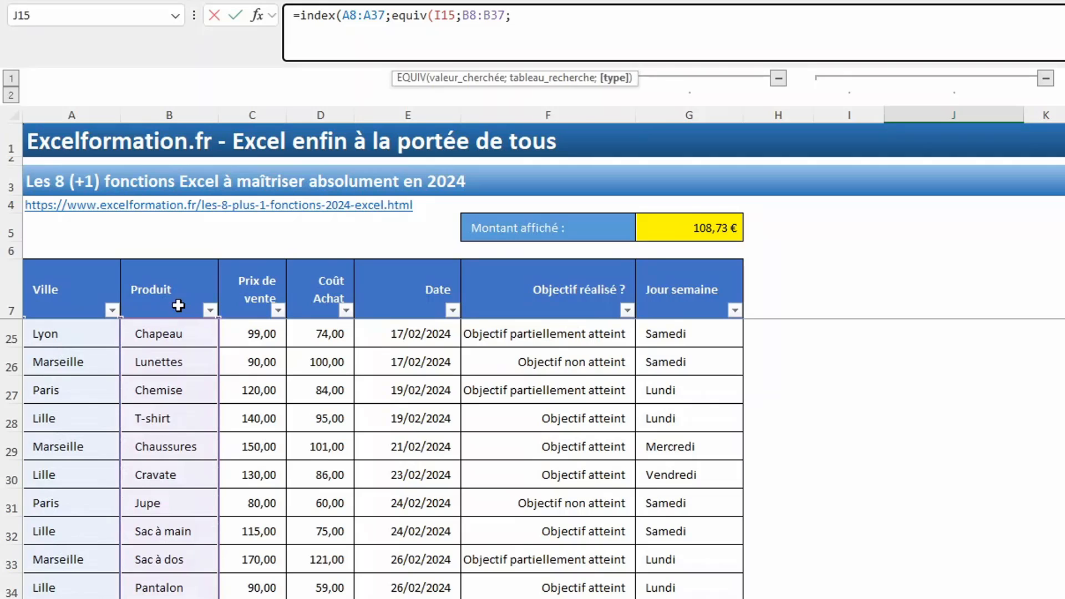
Set the EQUIV match type to 0 - Correspondance exacte, then close and confirm the INDEX formula in J15
key(Down)
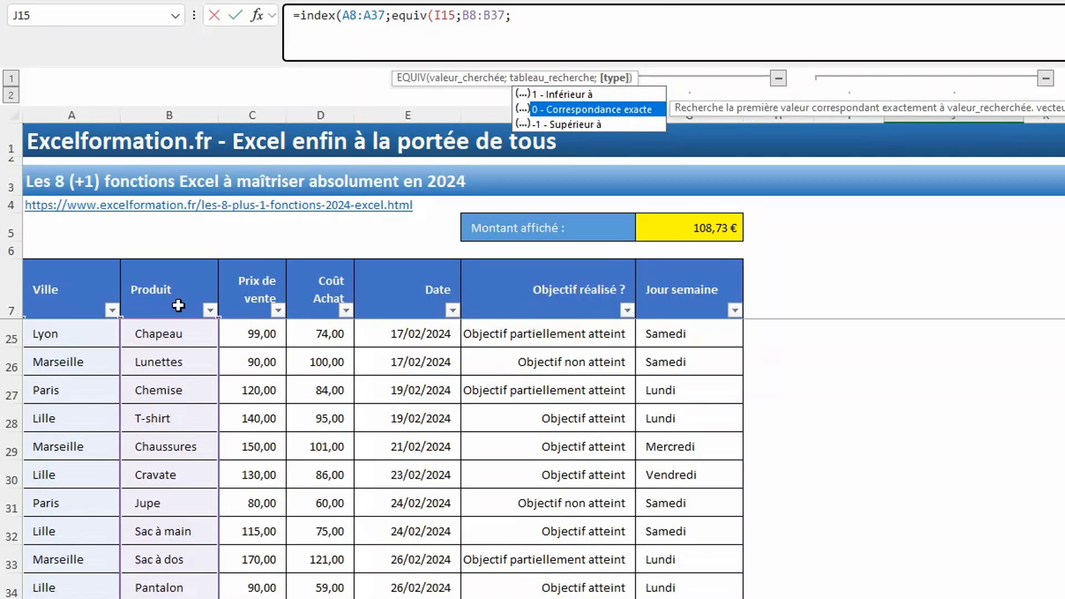
key(Tab)
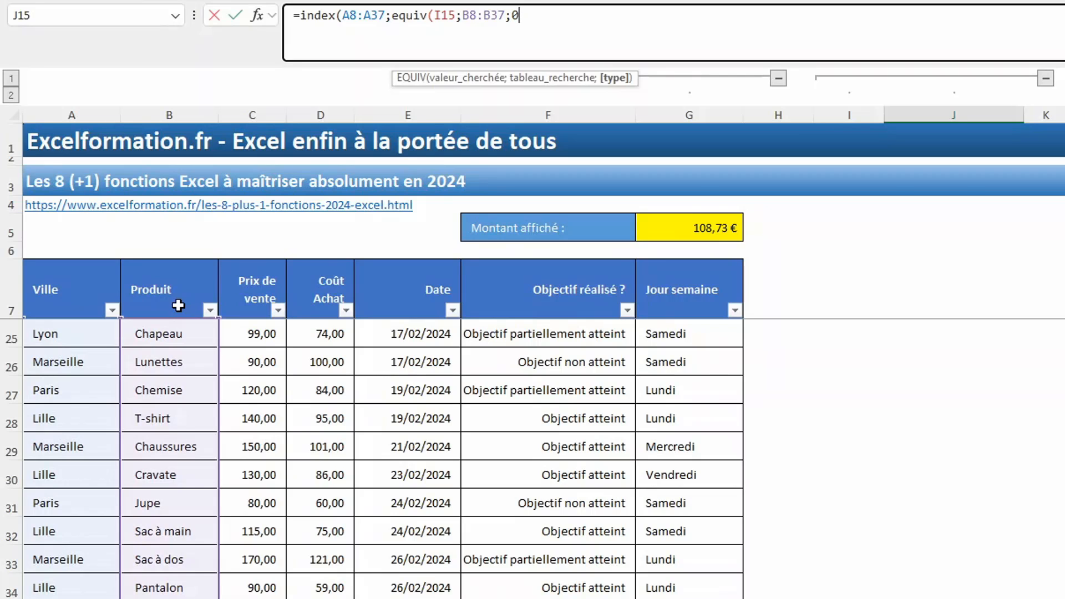
text()))
key(ctrl+Return)
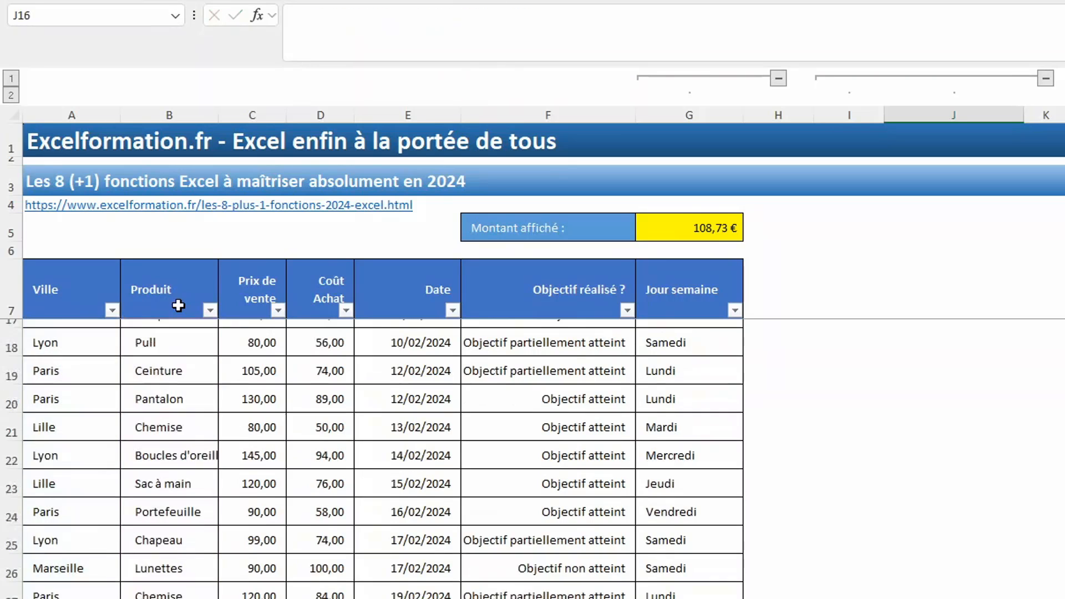
key(Up)
key(Up)
key(Up)
key(Up)
key(Up)
key(Up)
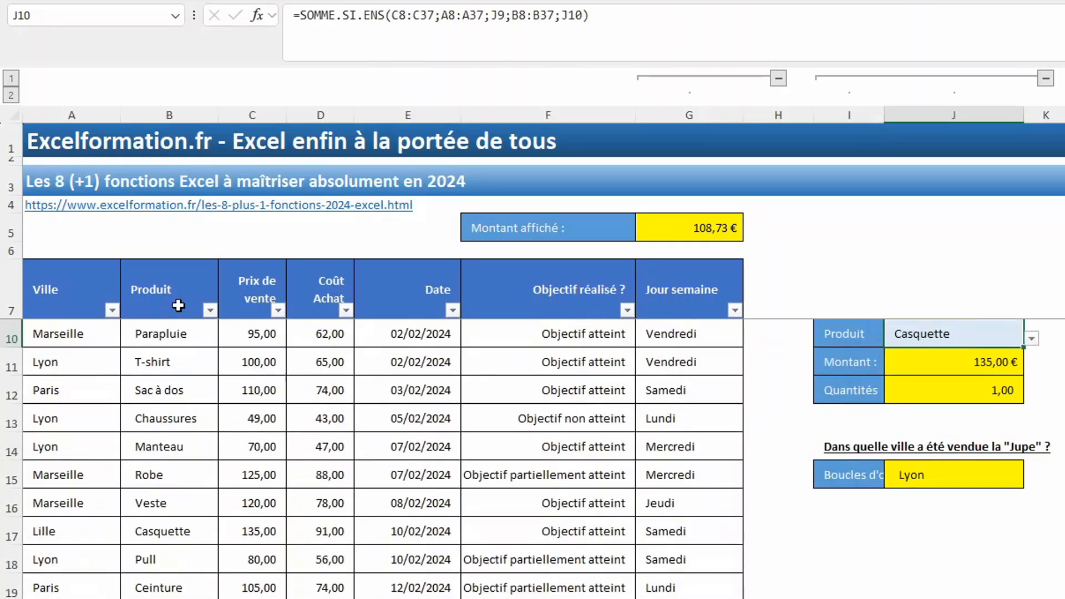
click(915, 514)
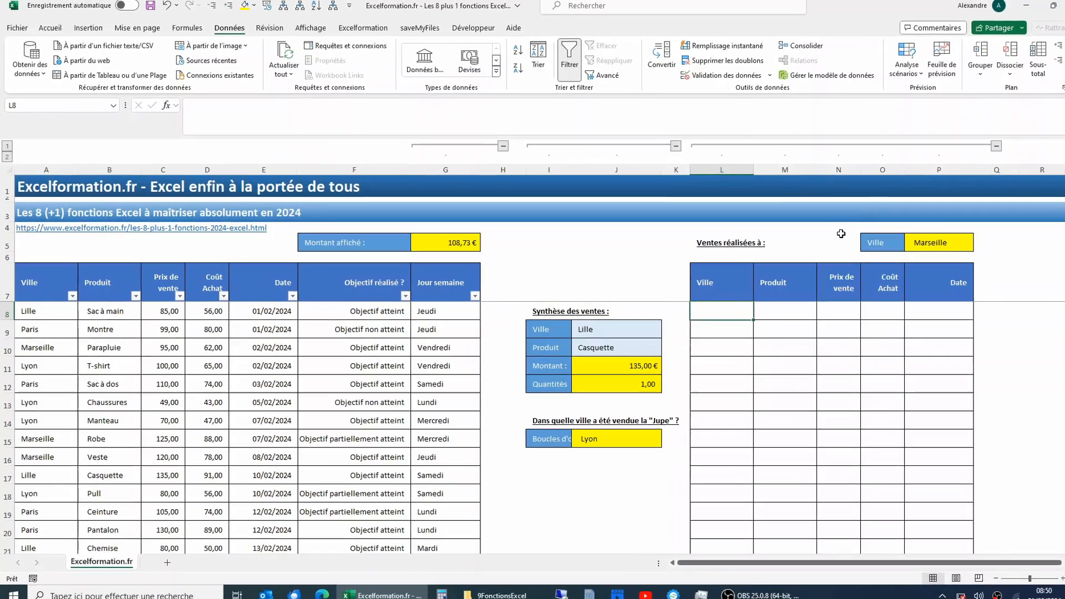
Start a FILTRE formula in L8 with the sales data A8:E37 as the table to filter
text(=)
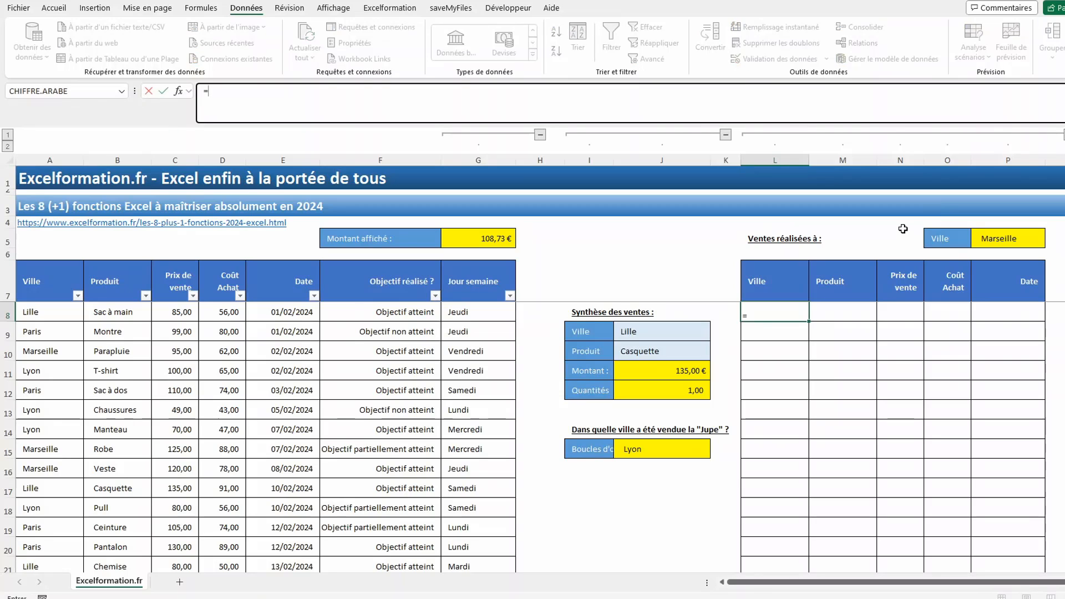
text(filtre()
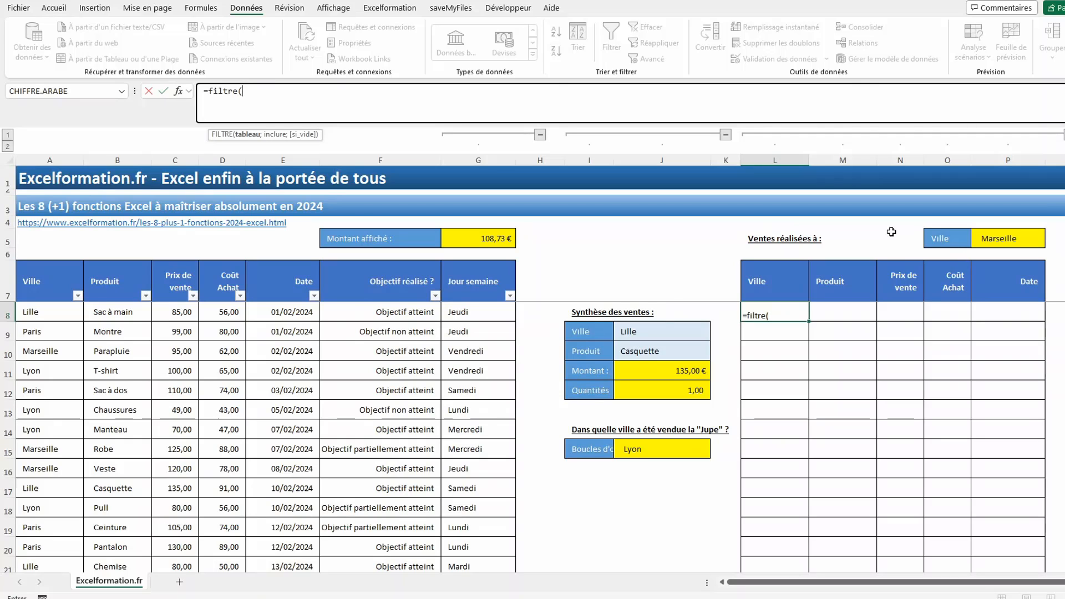
click(50, 315)
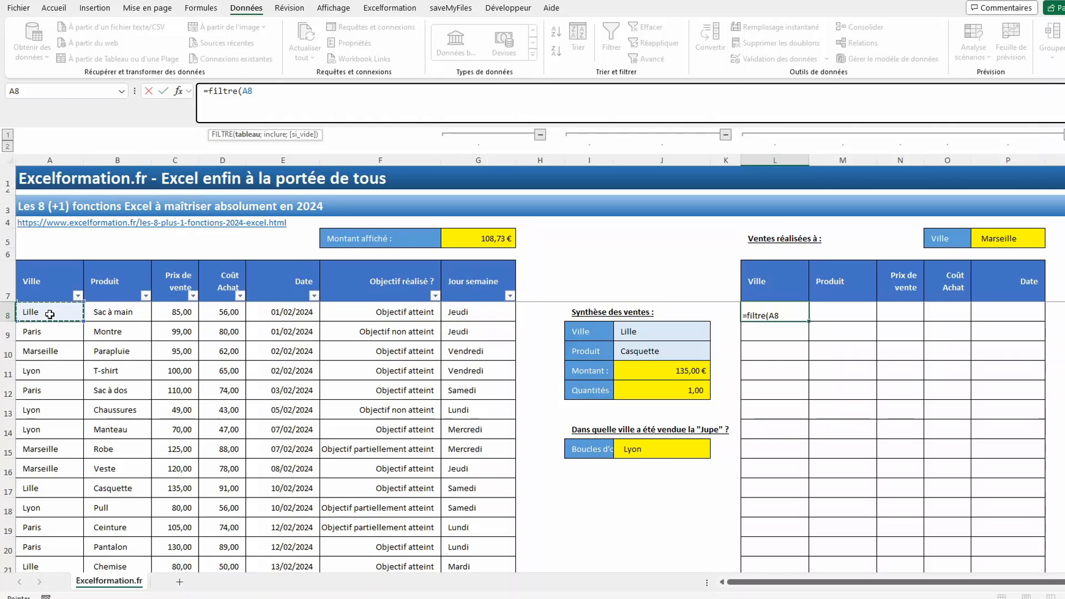
drag(49, 315, 220, 306)
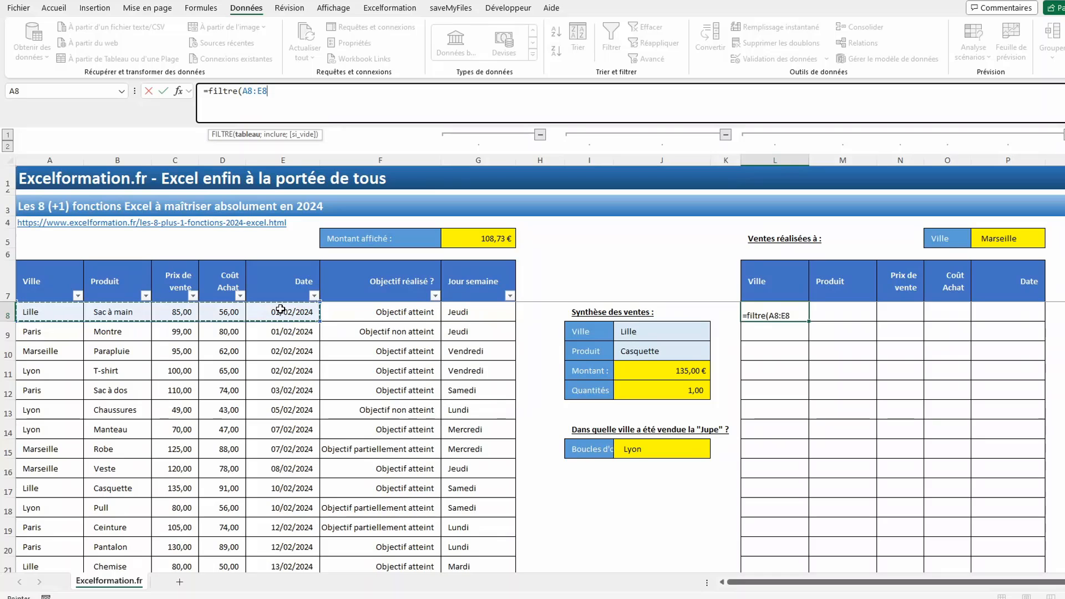
key(ctrl+shift+Down)
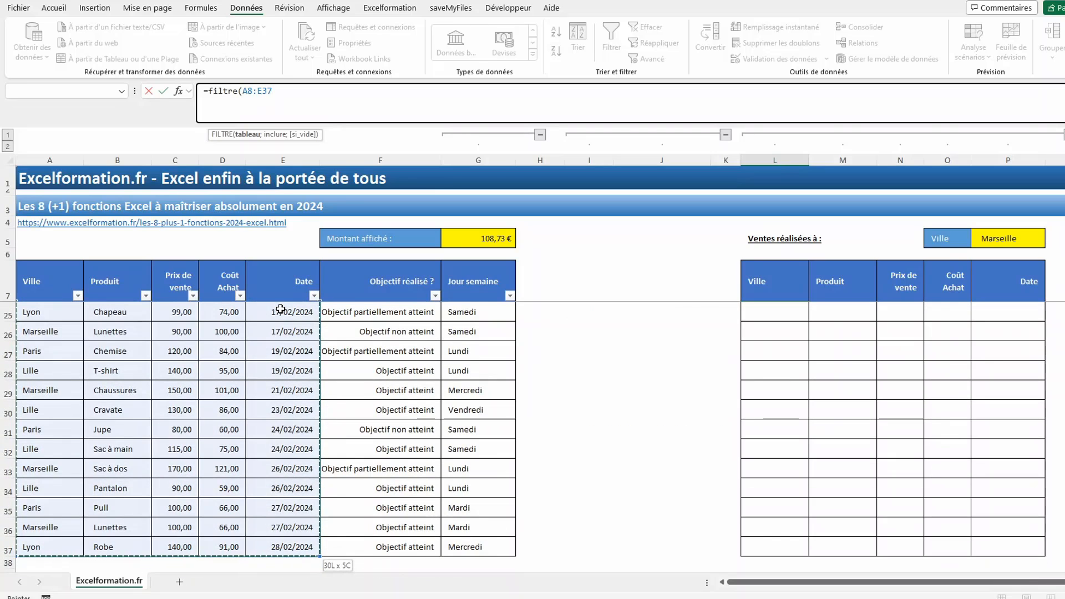
text(;)
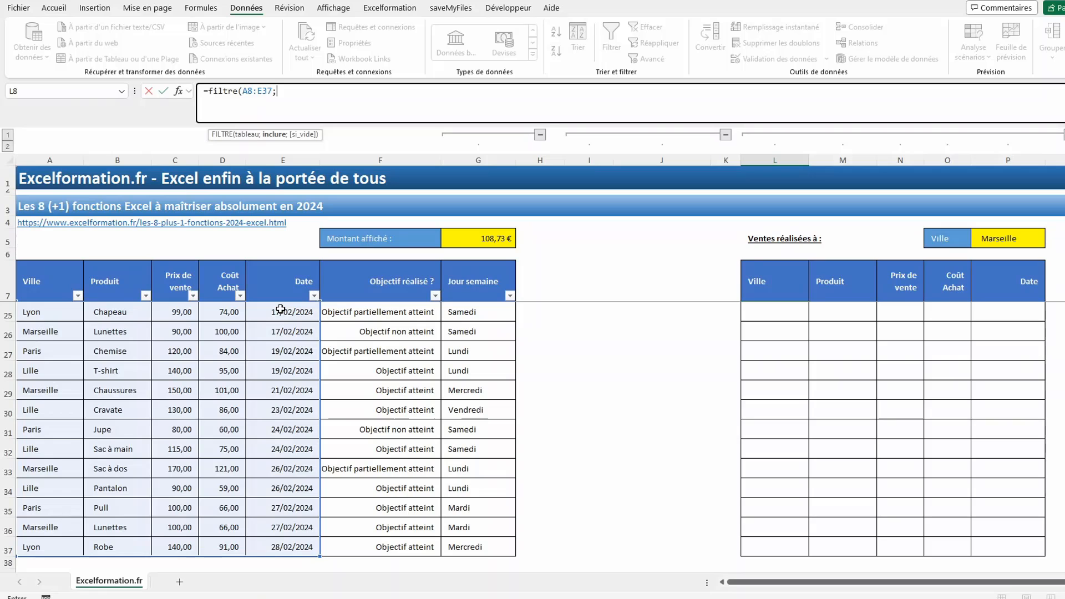
Set the FILTRE condition to A8:A37=P5 so only the chosen city's sales are returned, and confirm the formula in L8
click(54, 289)
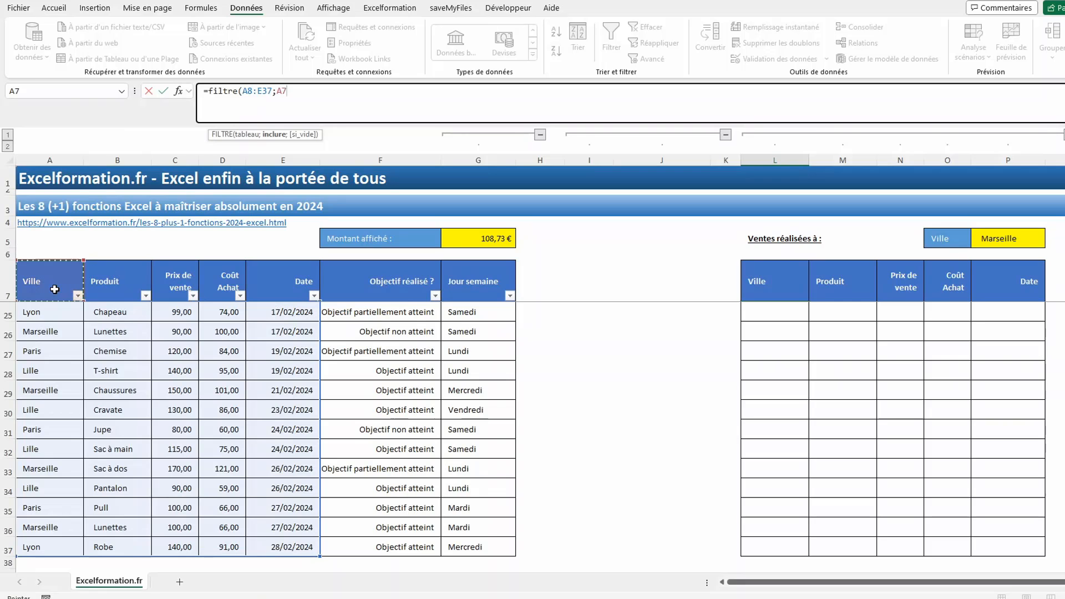
key(Down)
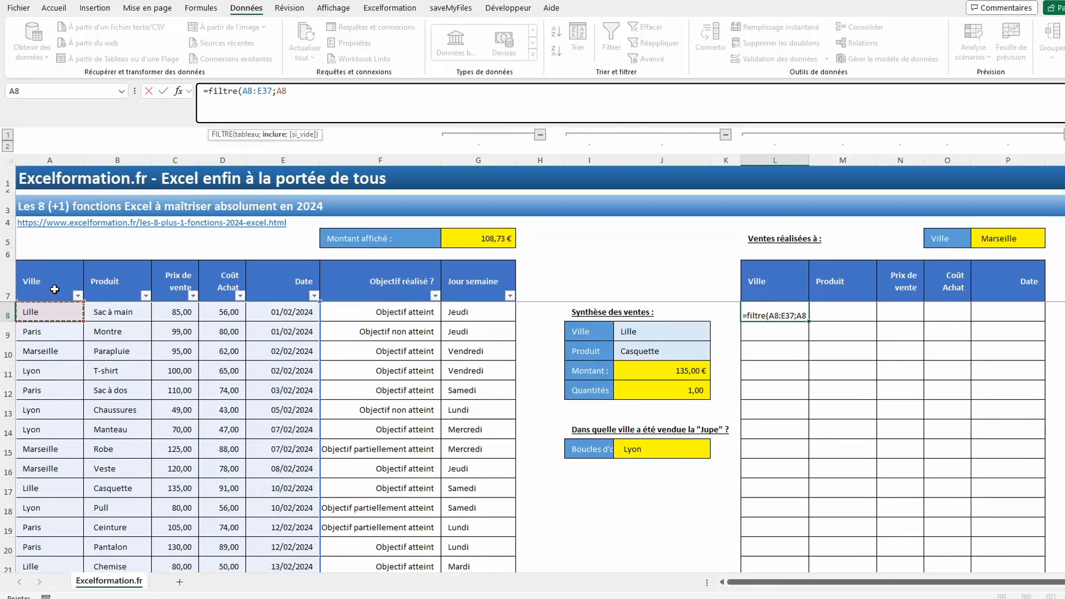
key(ctrl+shift+Down)
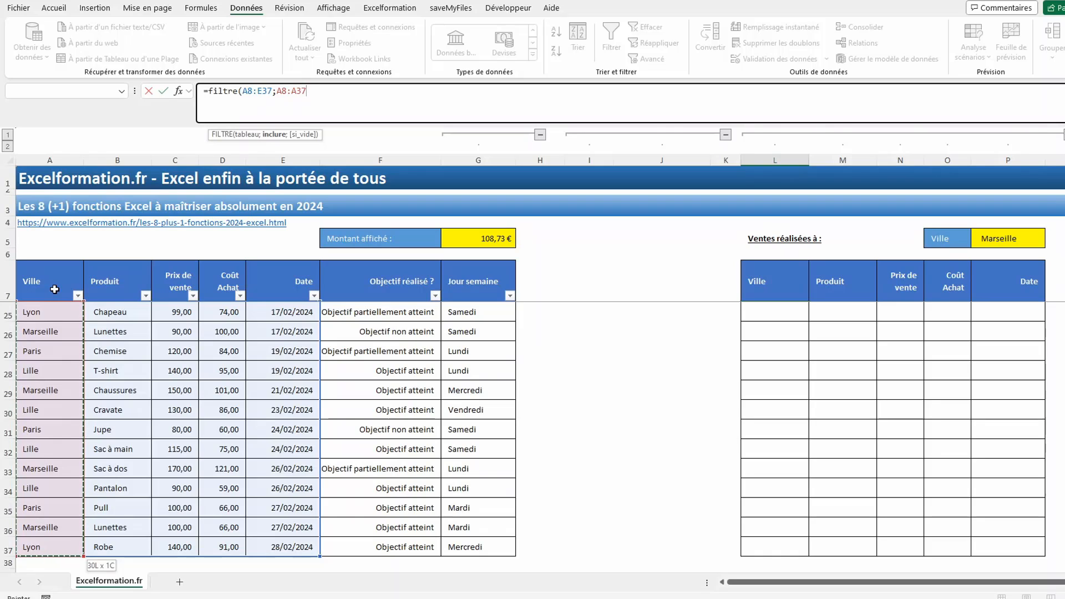
text(=)
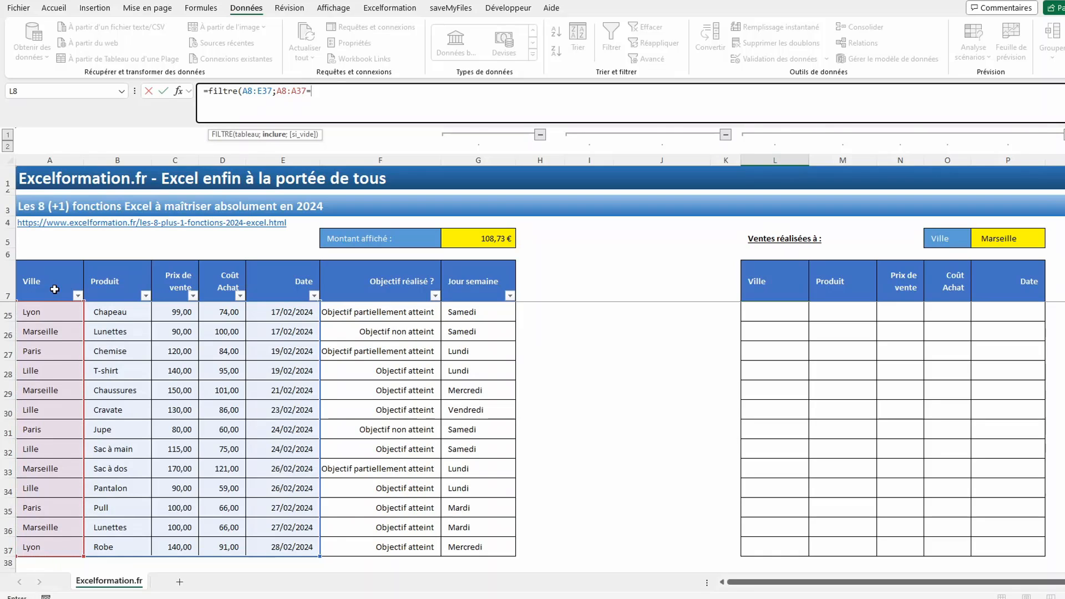
click(1007, 238)
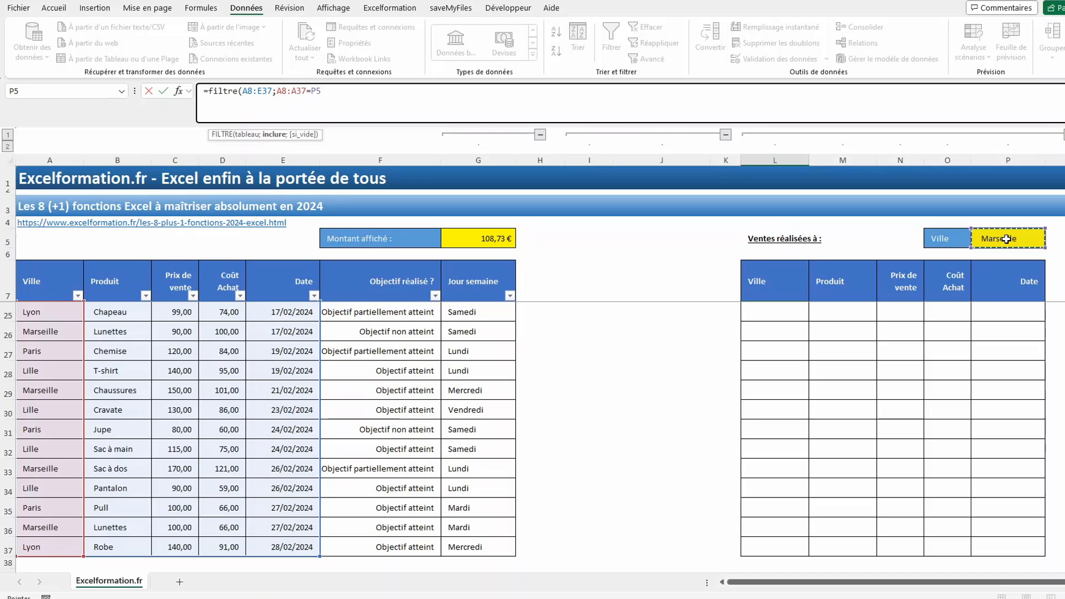
text())
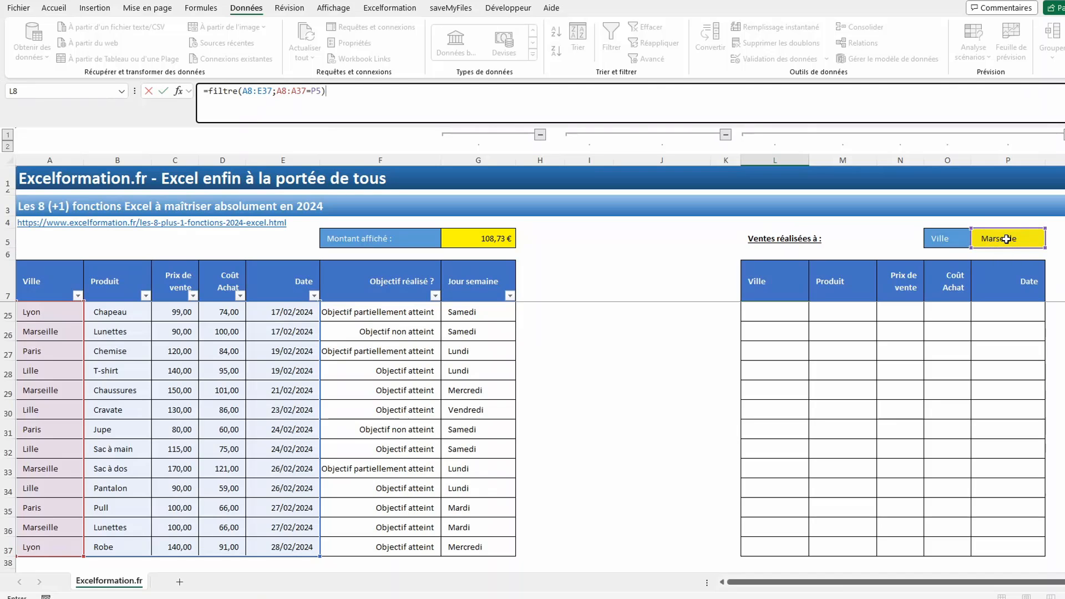
key(Return)
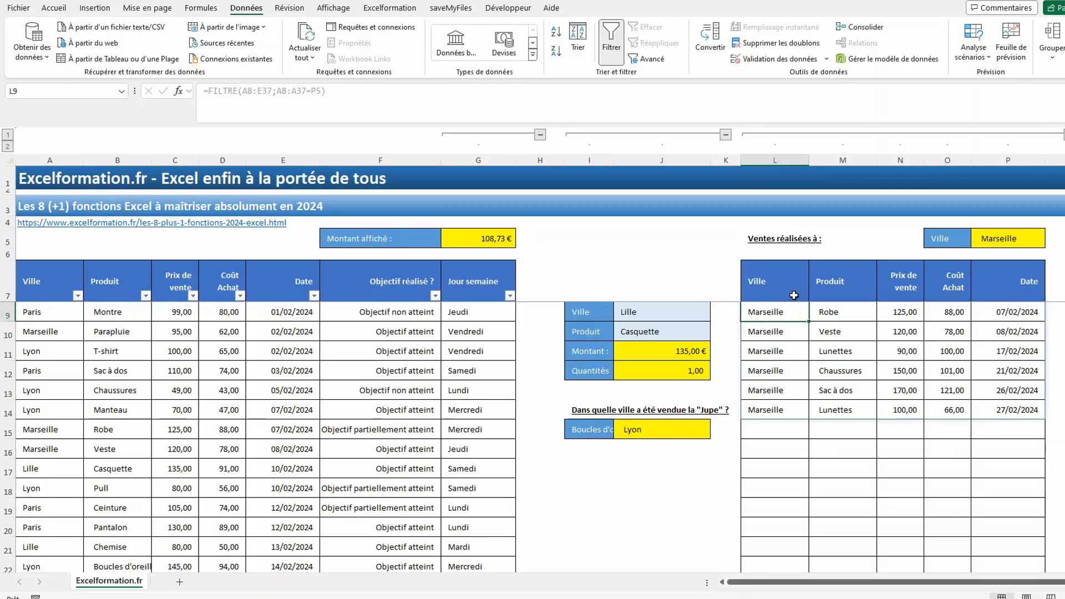
scroll(797, 341, up, 1)
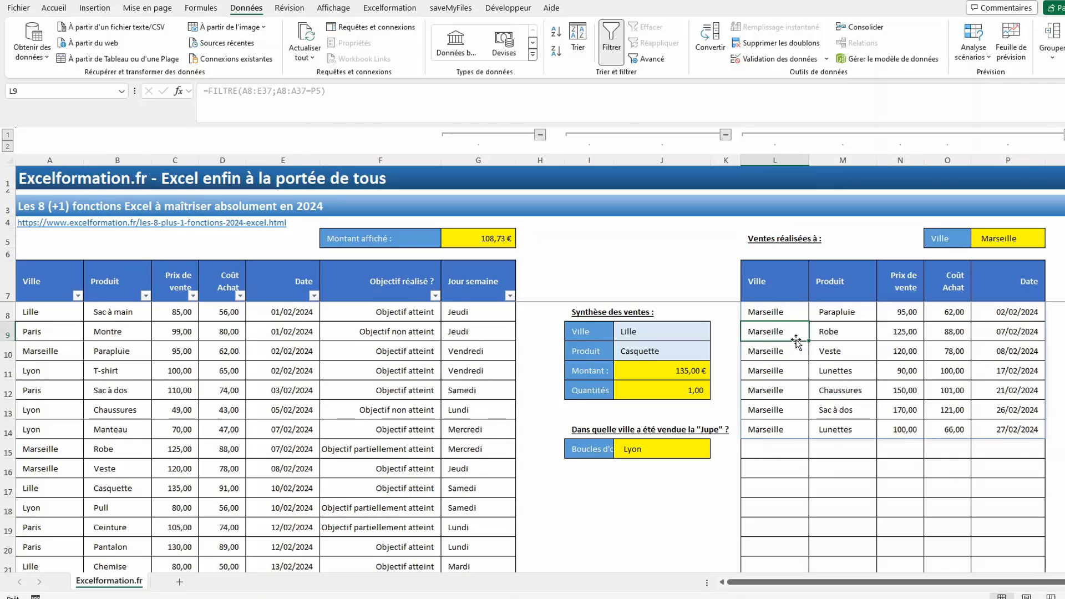
click(780, 312)
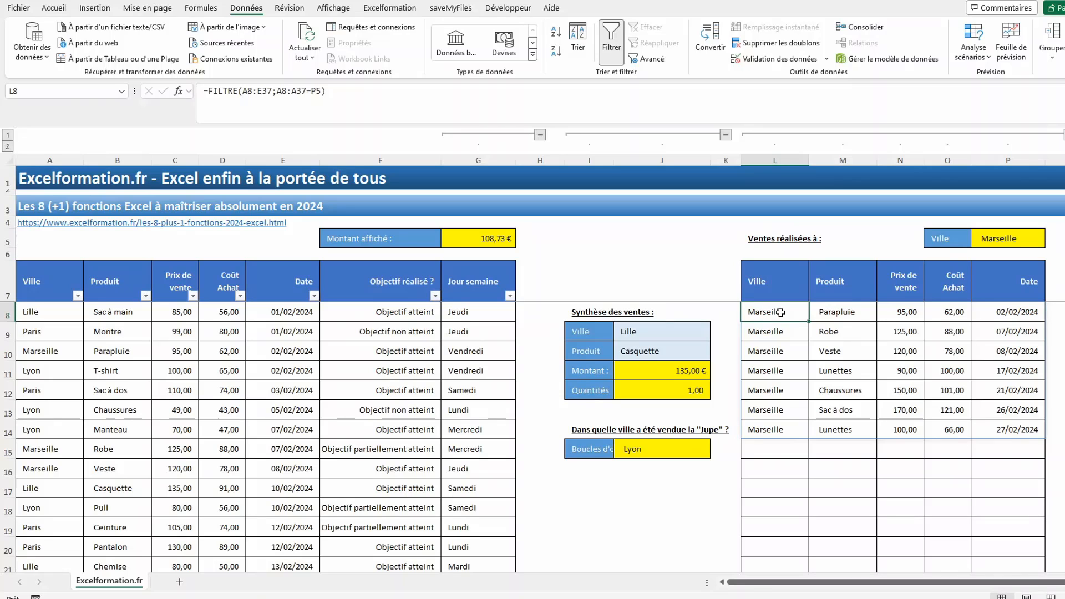
Enter the test text trtre in M11 inside the FILTRE results, check L8, and clear M11 again
click(849, 373)
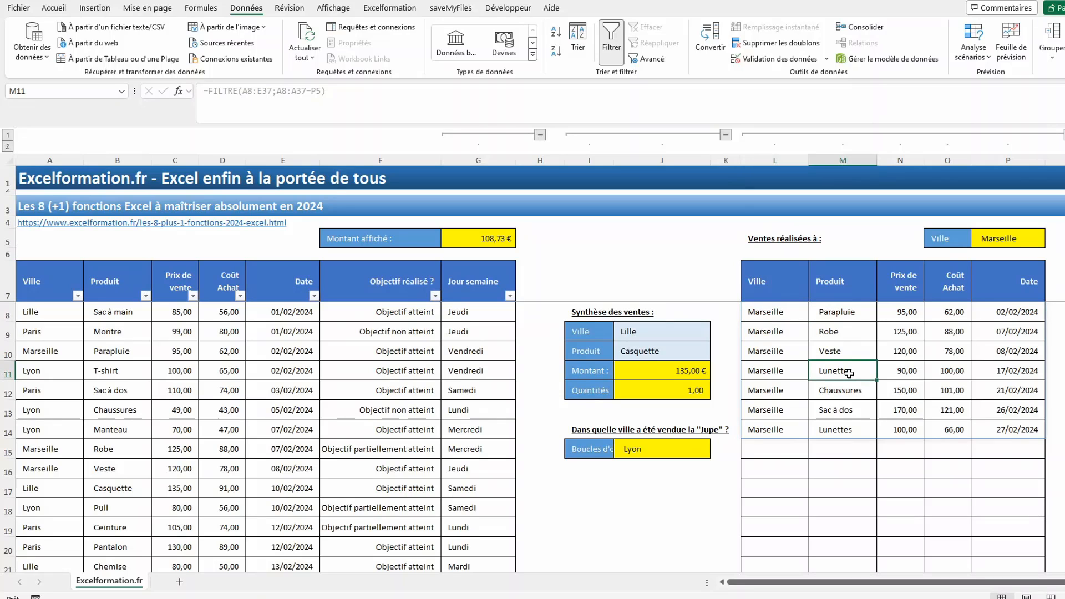
text(trtre)
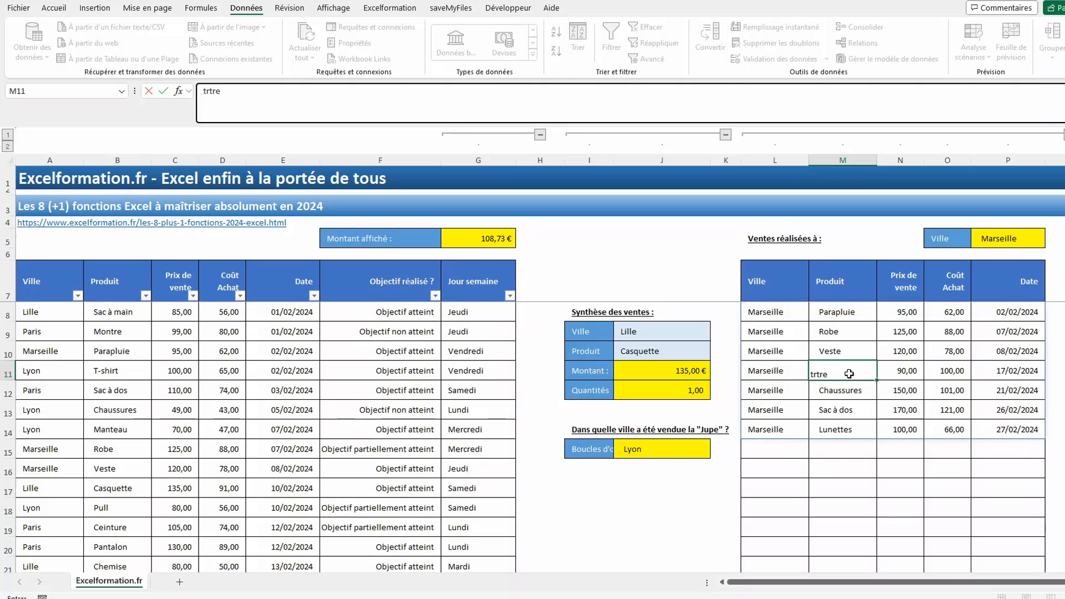
key(Return)
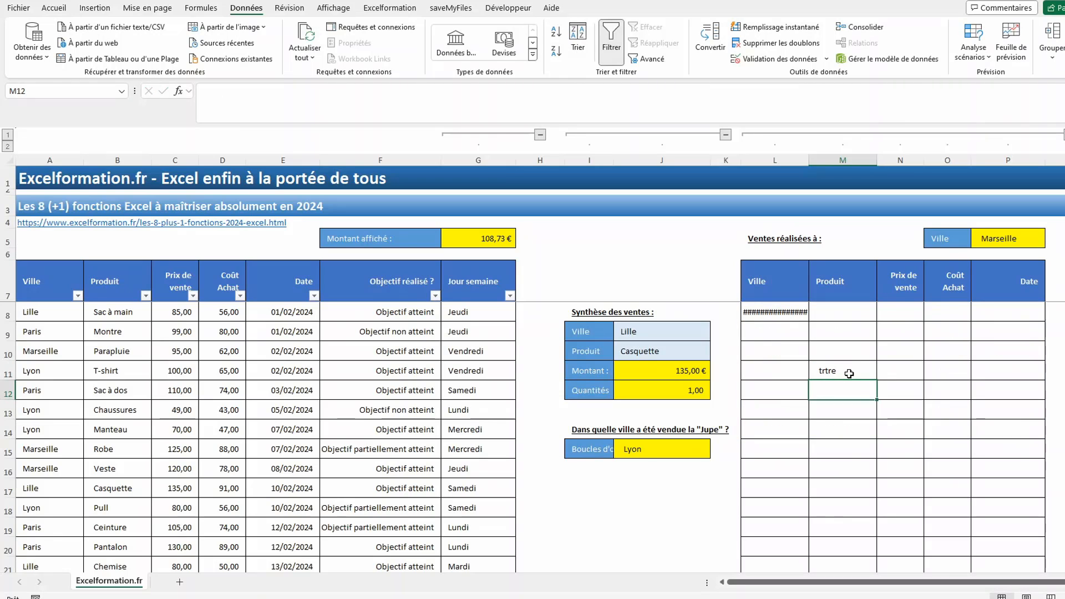
click(781, 310)
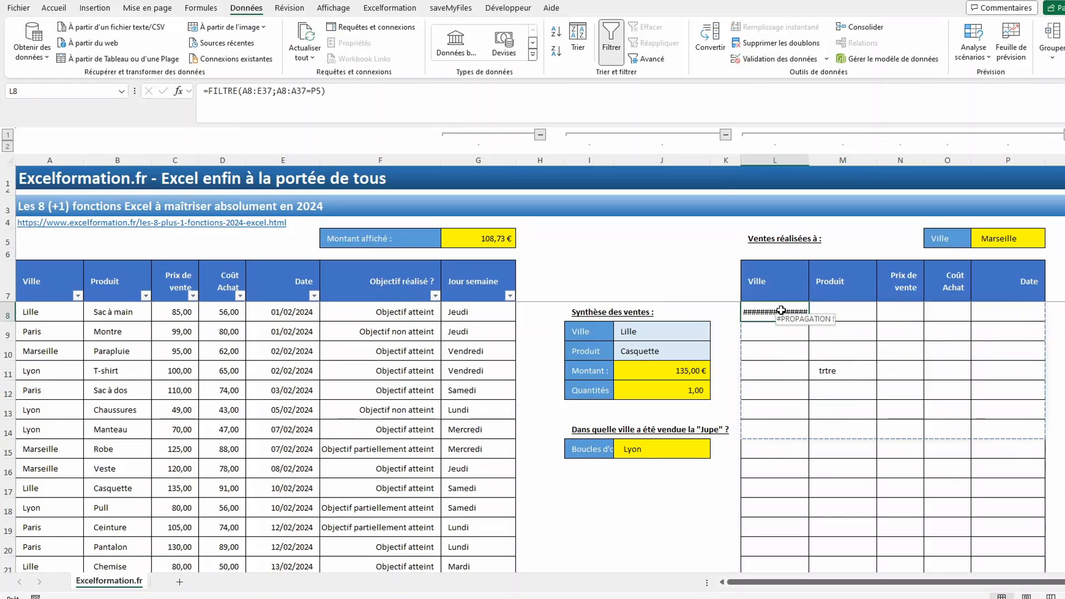
click(827, 371)
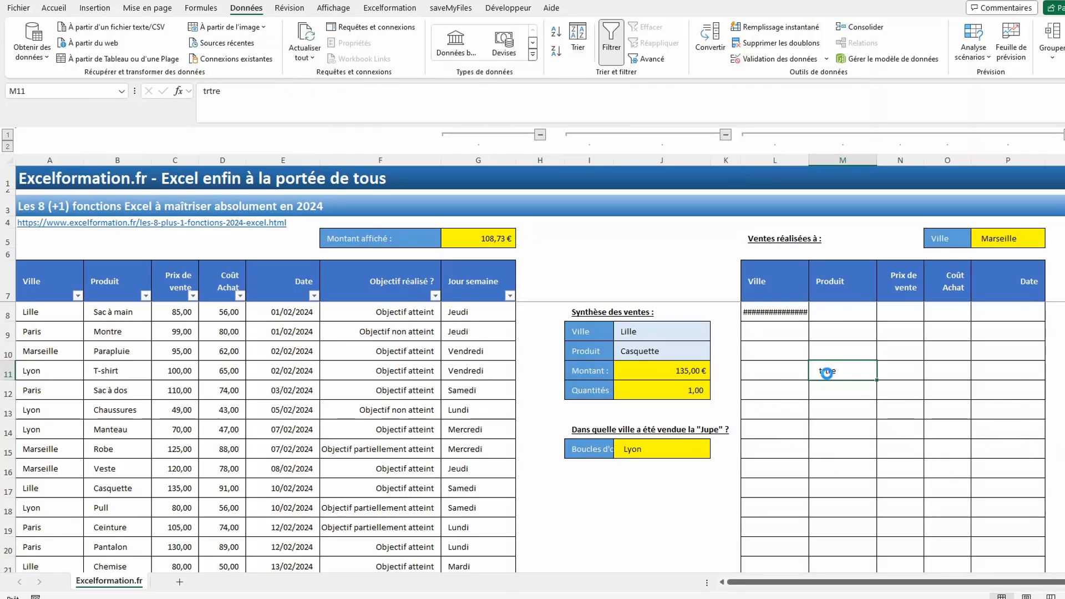
key(Delete)
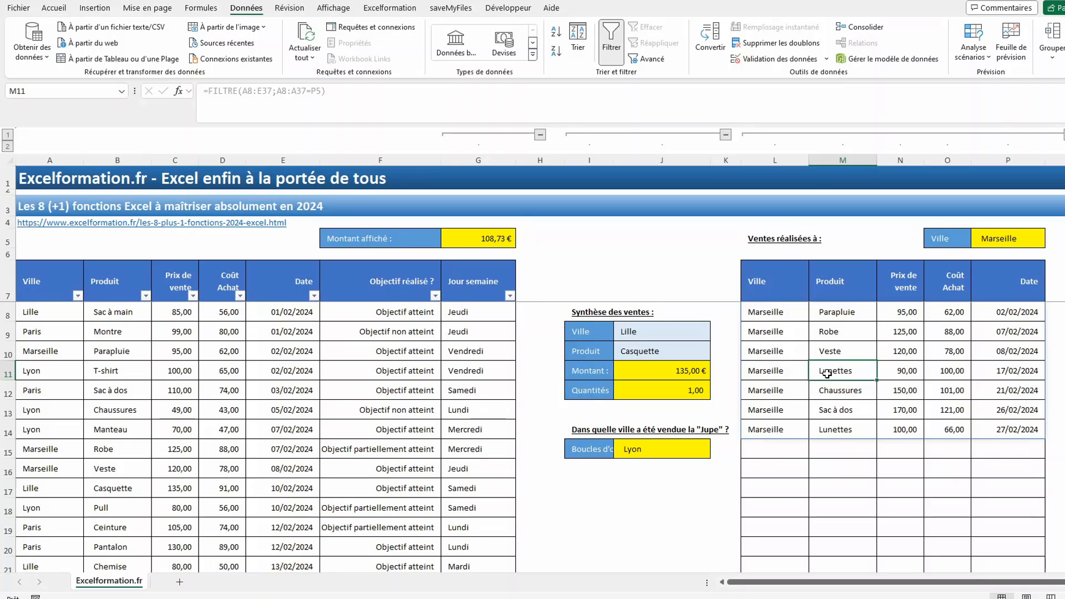
Test the FILTRE results by choosing Lille and then Paris as the Ville in P5
click(1024, 240)
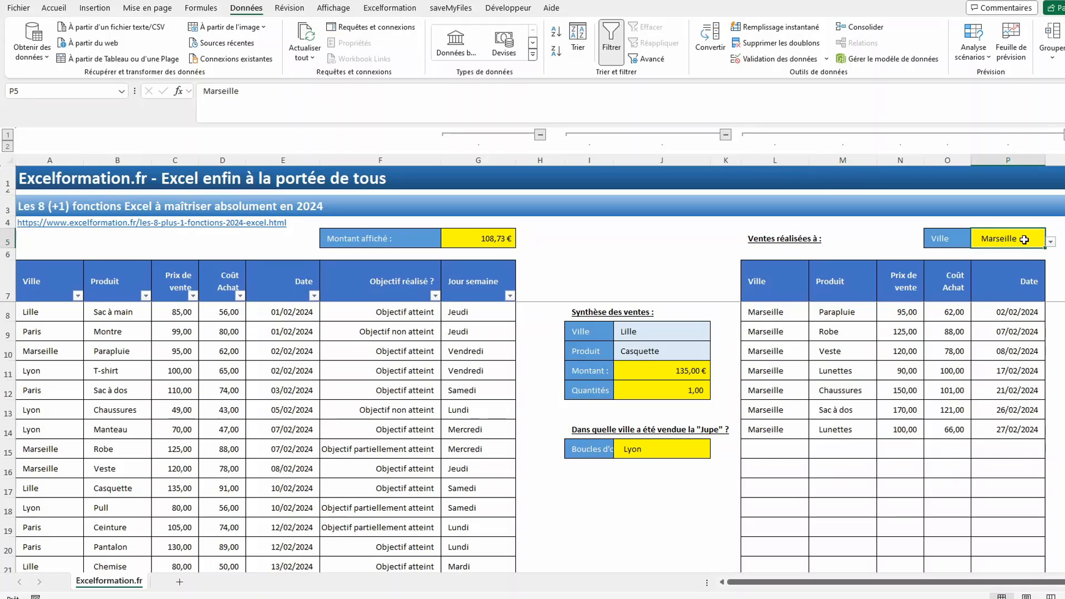
click(1050, 243)
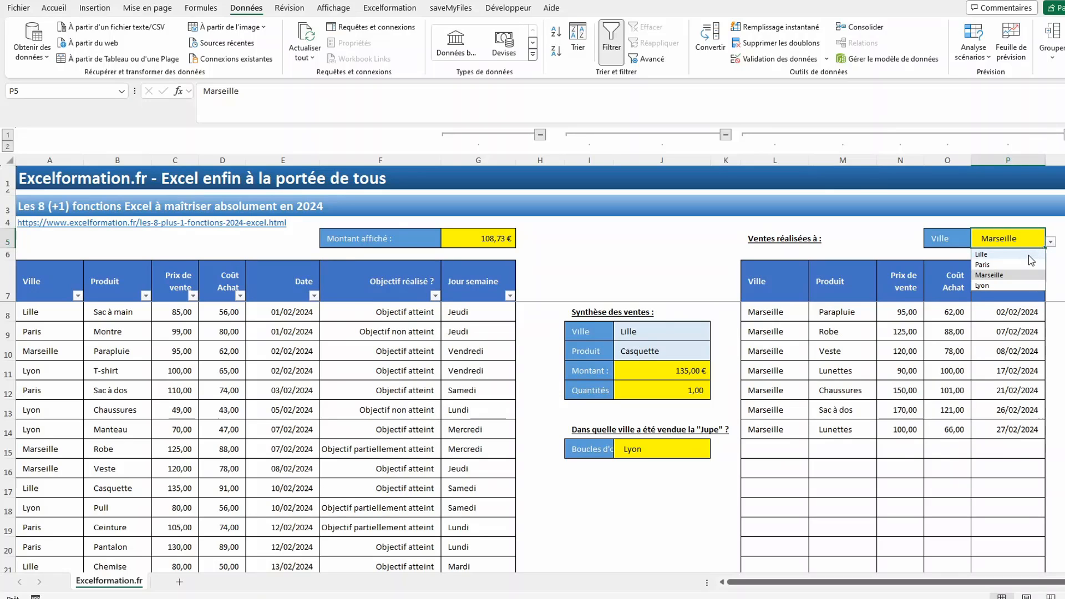
click(1031, 256)
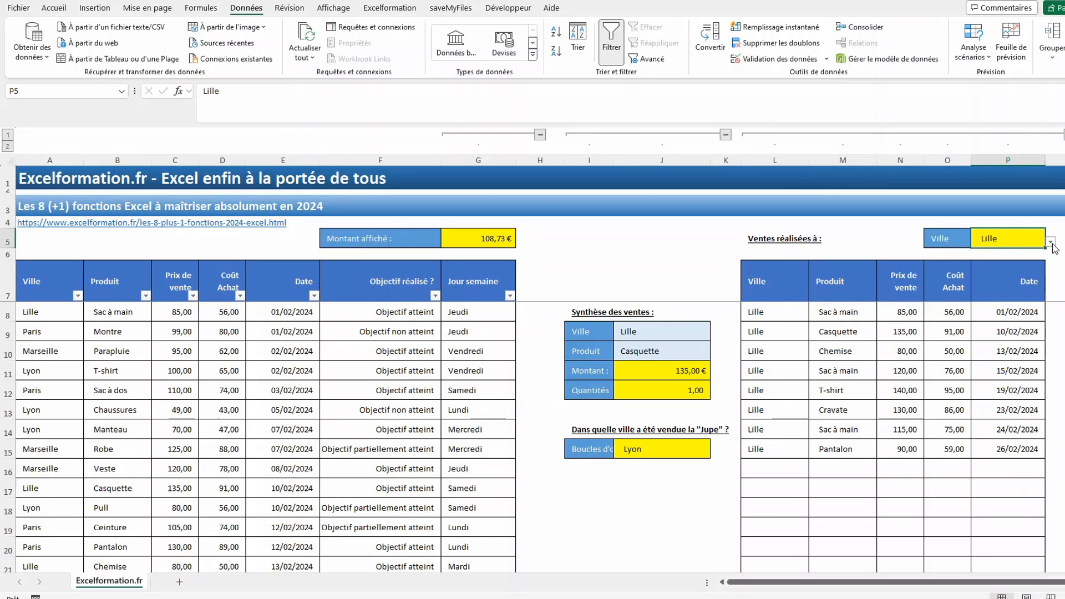
click(1052, 243)
click(982, 264)
Wrap the FILTRE formula in L8 in a TRIER function
click(775, 312)
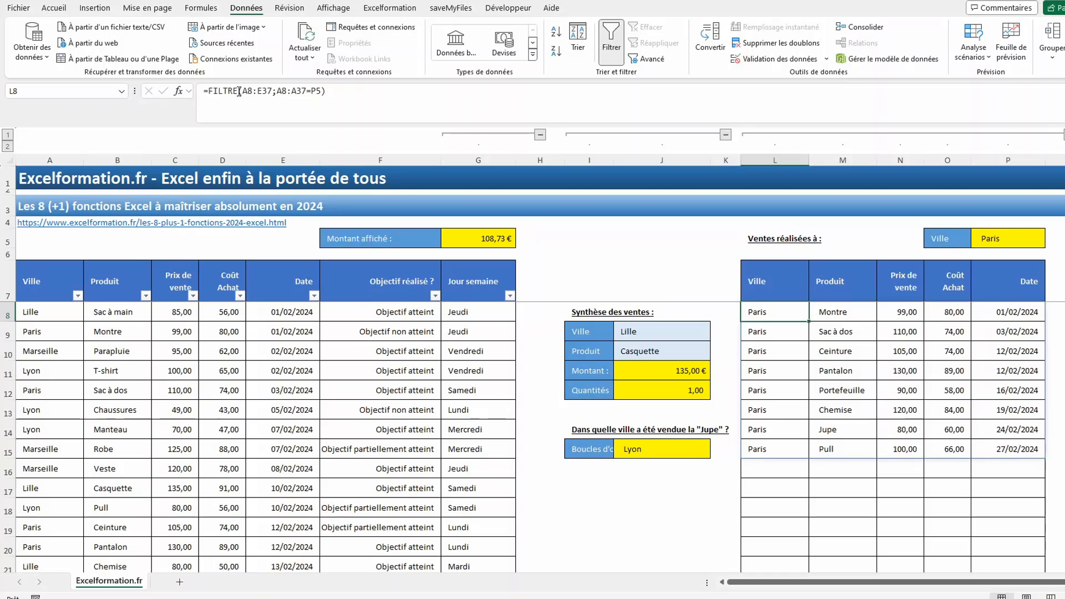
click(211, 92)
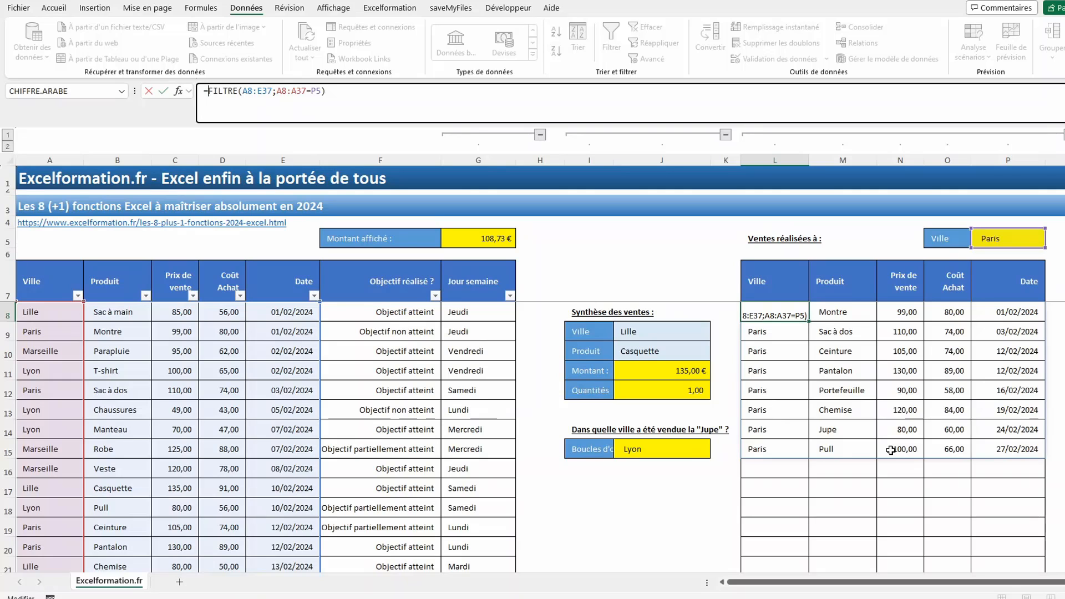
text(trier()
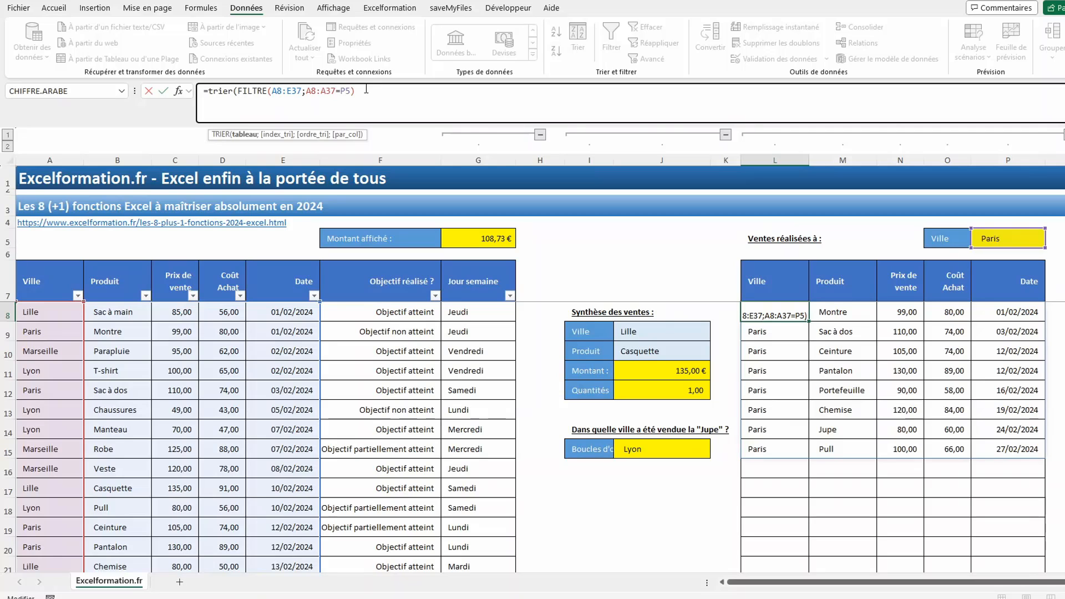
Set the TRIER sort index to 3 and the order to -1 - Décroissant, then close and confirm the formula
text(;)
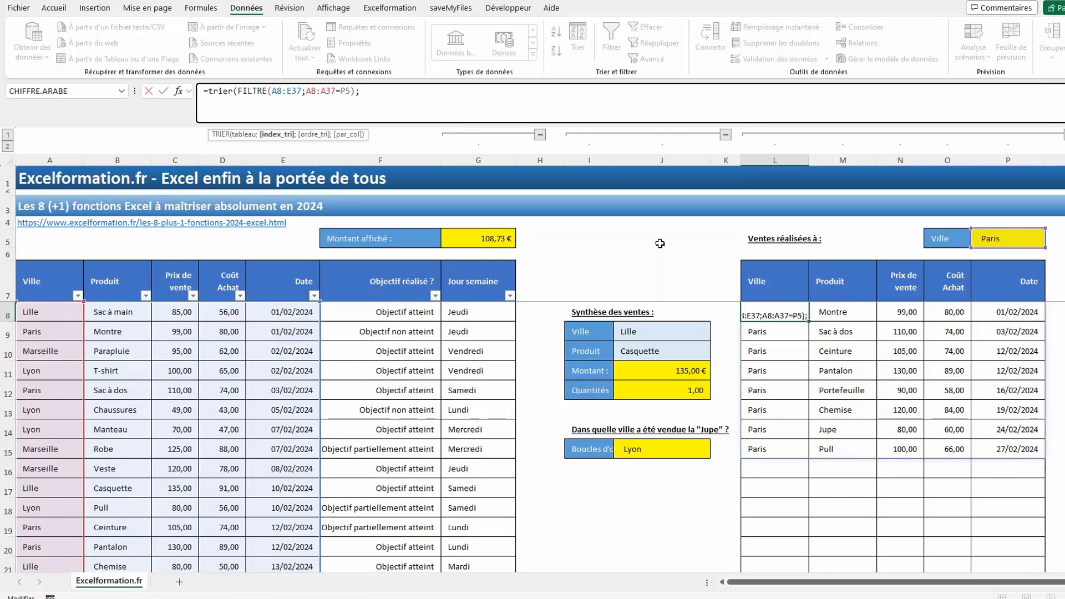
text(3;)
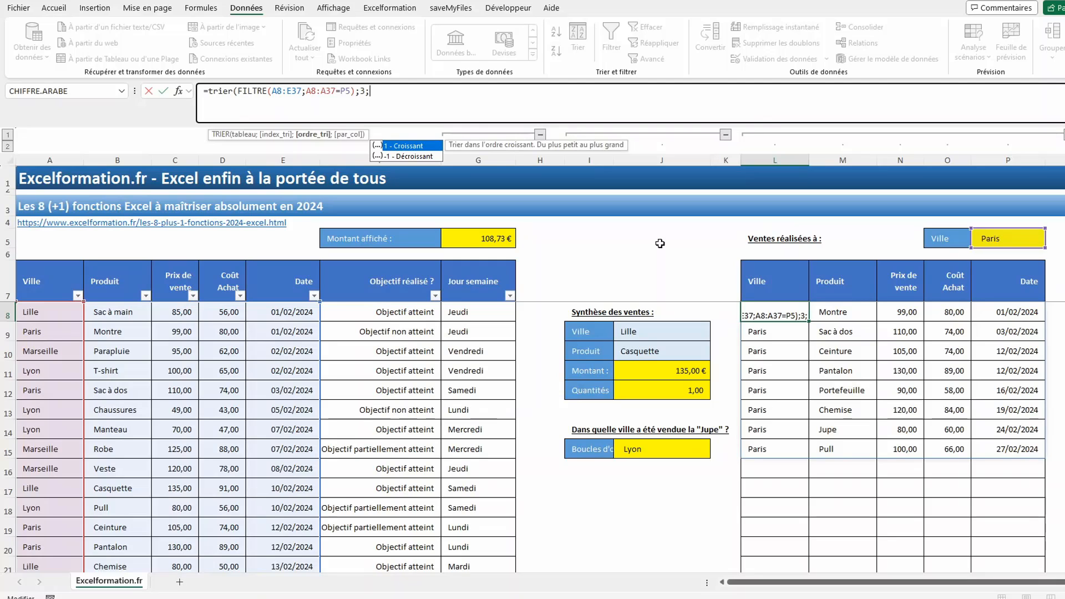
key(Down)
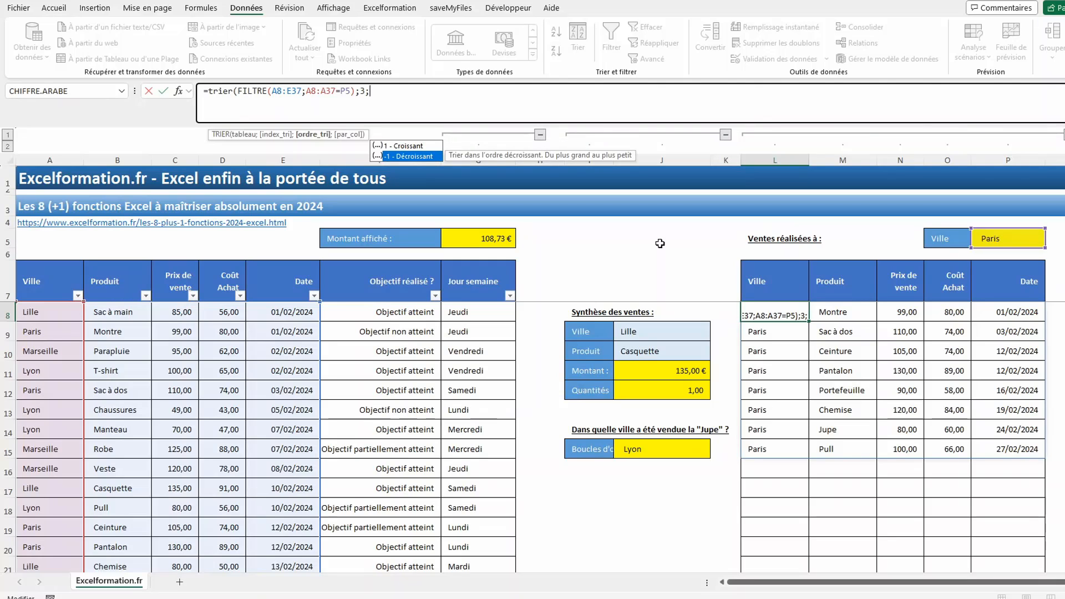
key(Tab)
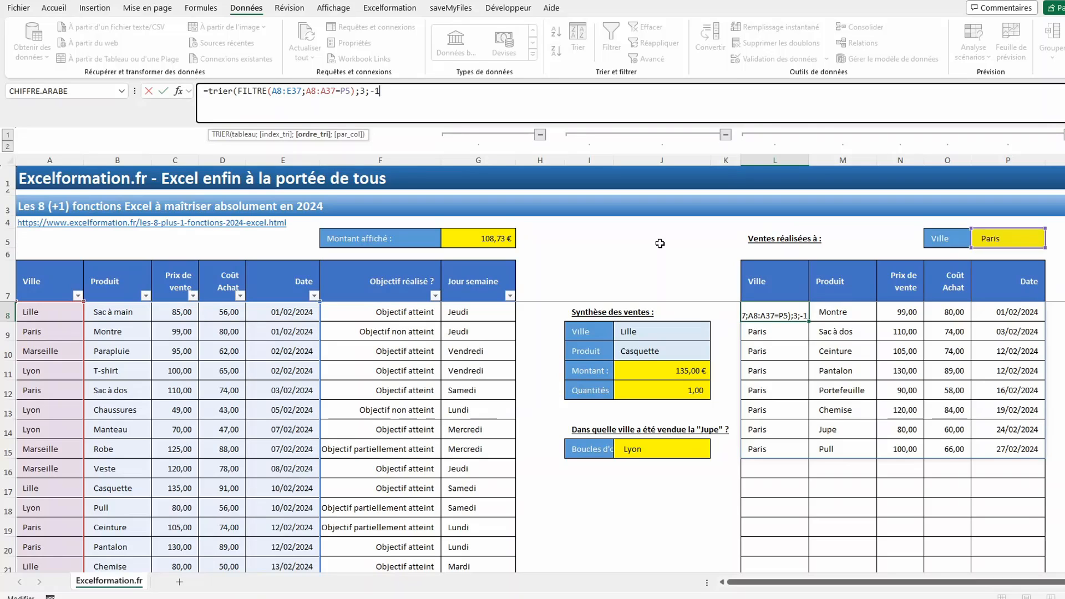
text())
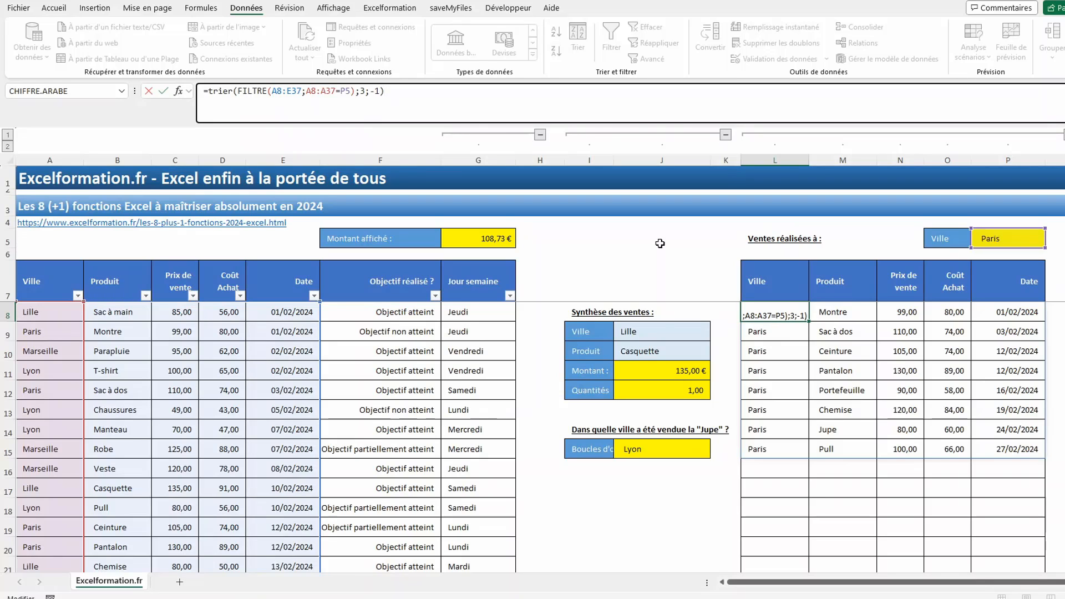
key(Return)
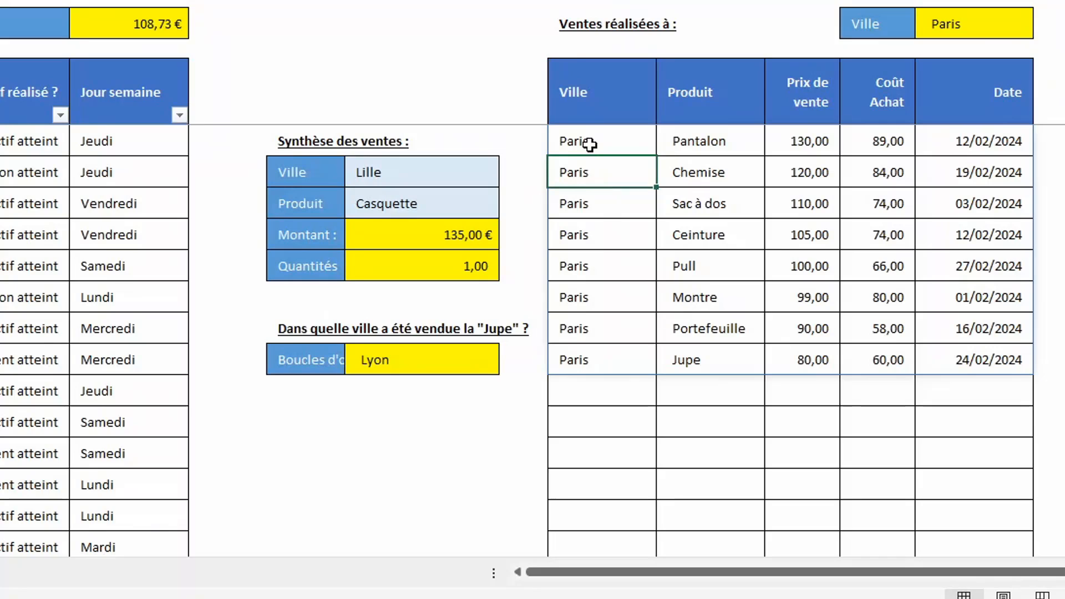
Choose Lille as the Ville in P5 for the filtered and sorted sales list
click(1000, 25)
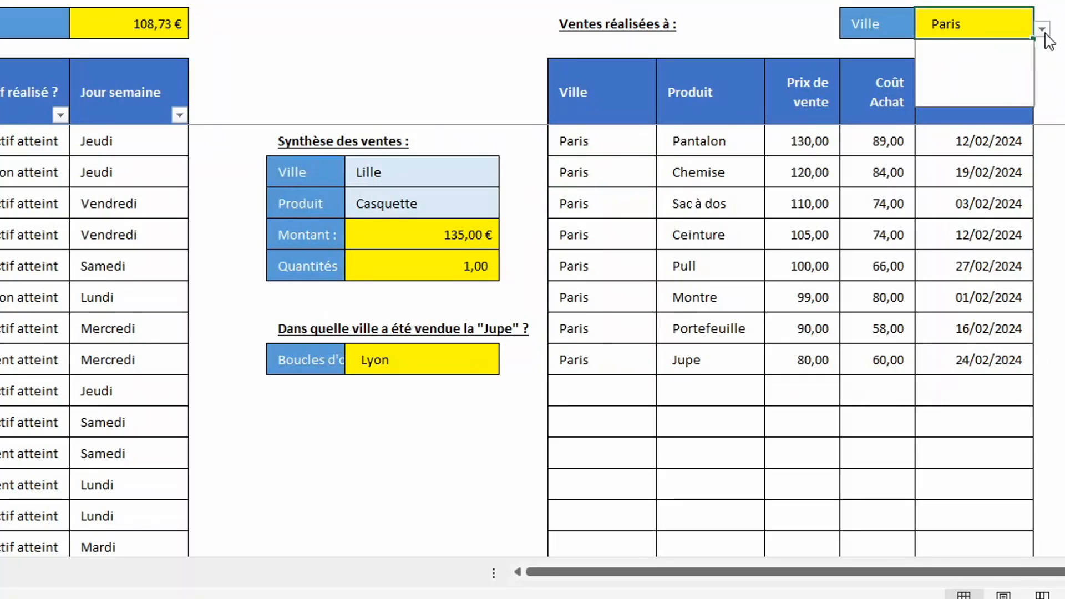
click(1042, 29)
click(993, 50)
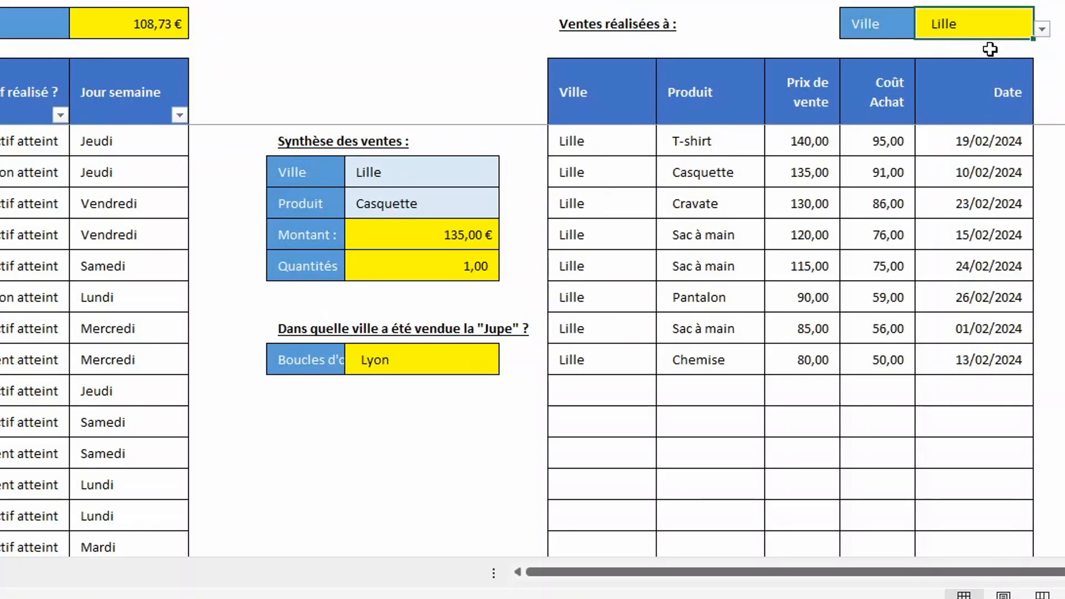